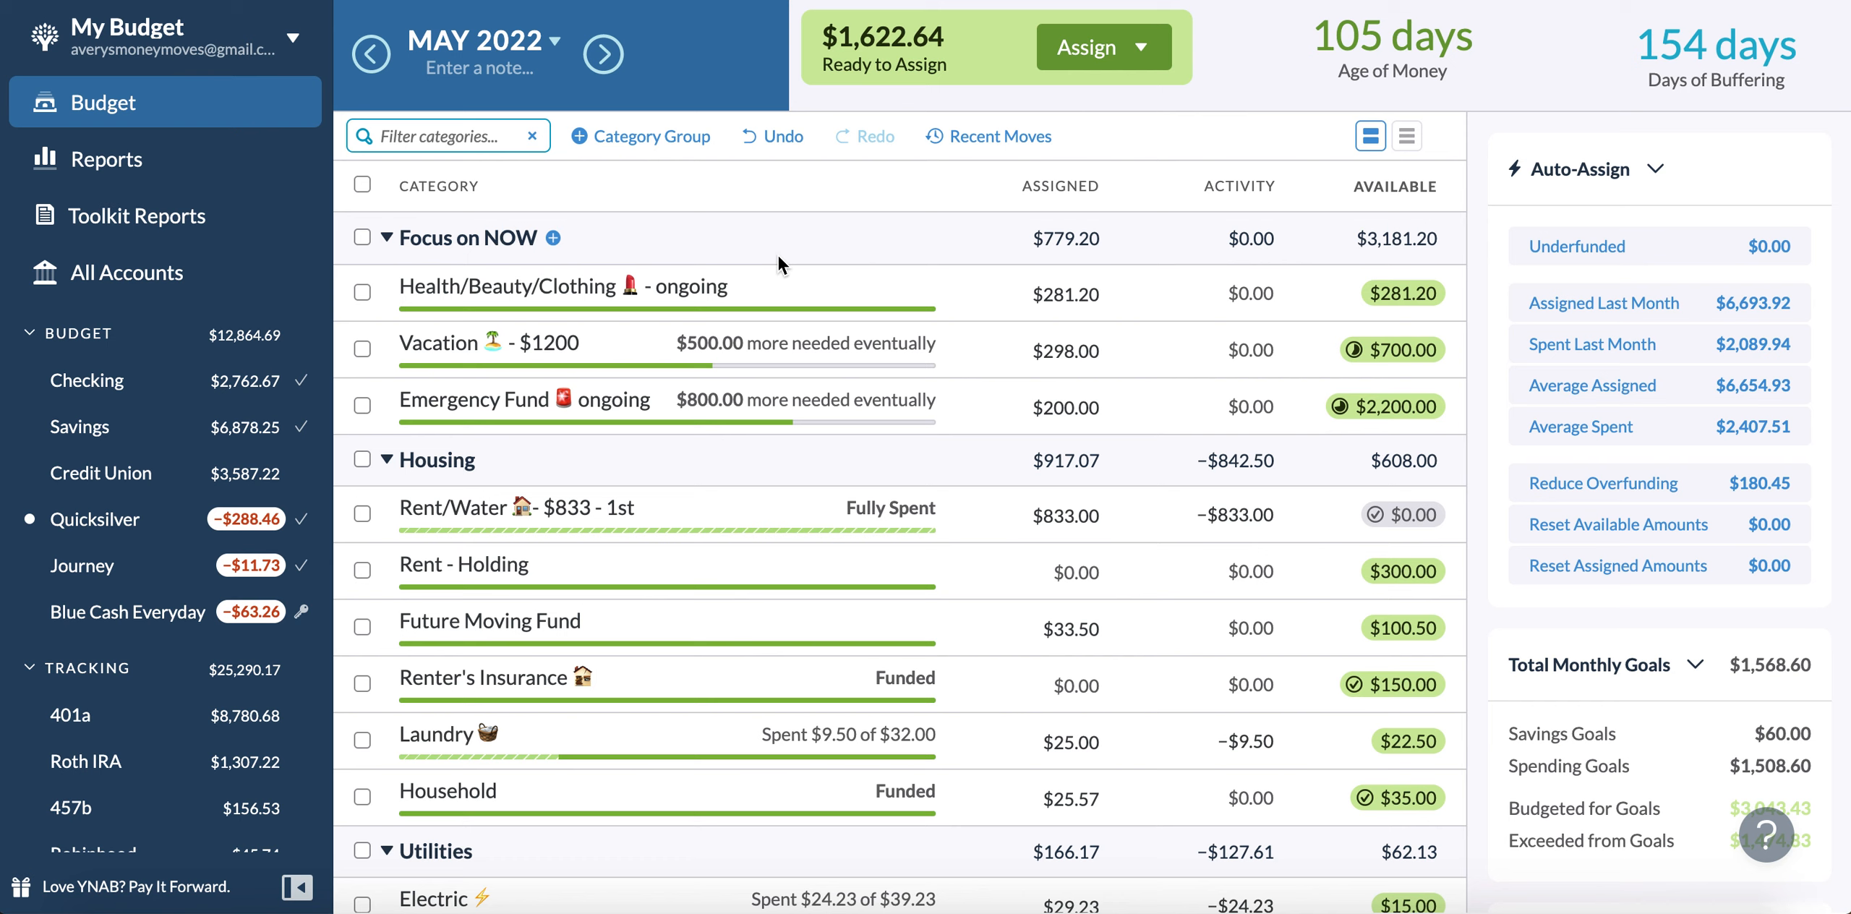
- Filter the categories by "roth", add $22.64 to the Roth IRA category's May 2022 assigned amount, and clear the filter
scroll(778, 254, "down", 10)
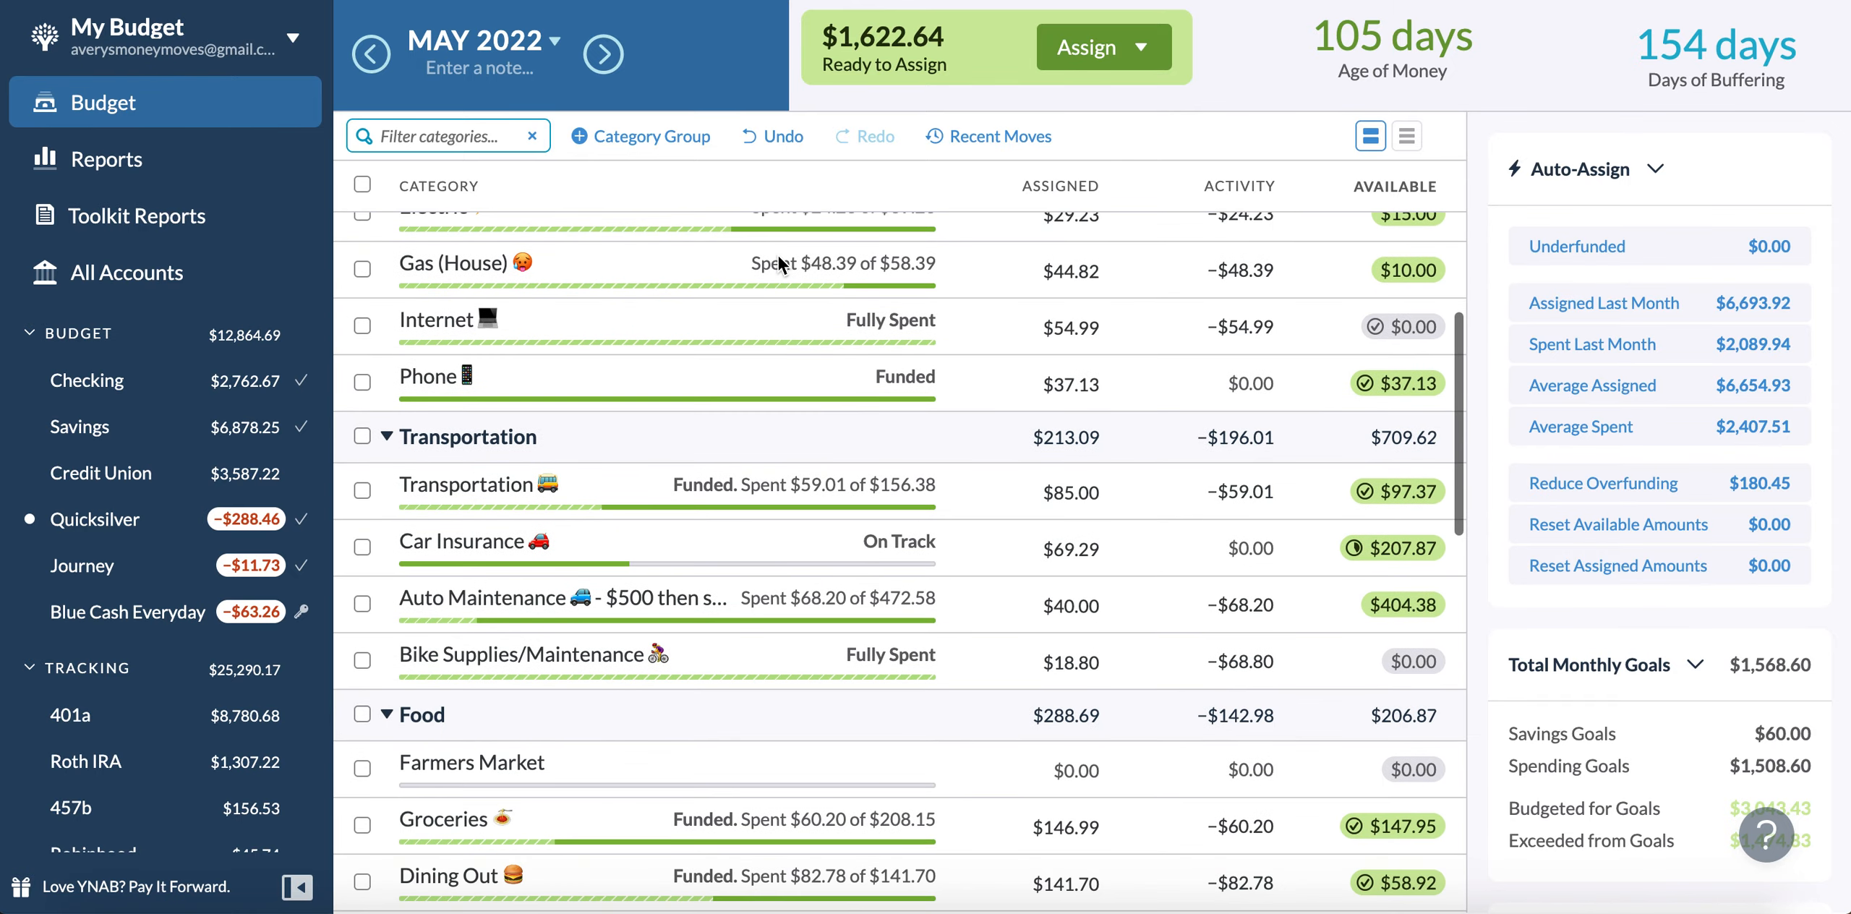
left_click(450, 137)
type("roth")
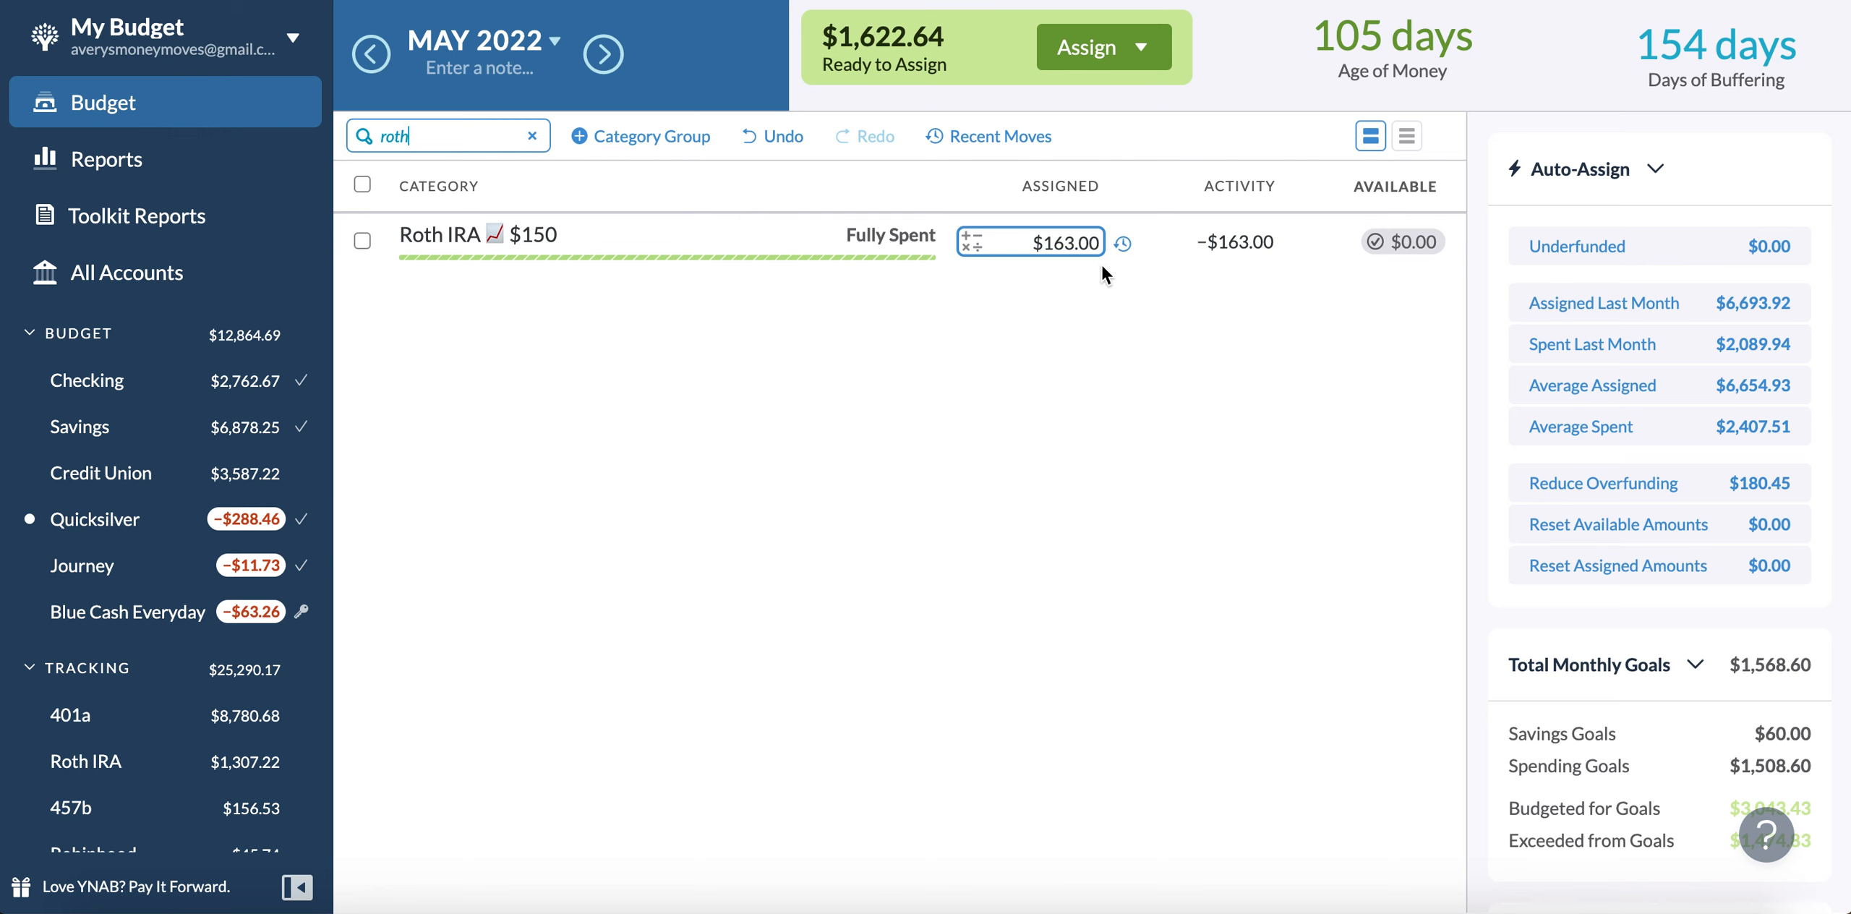
left_click(1087, 250)
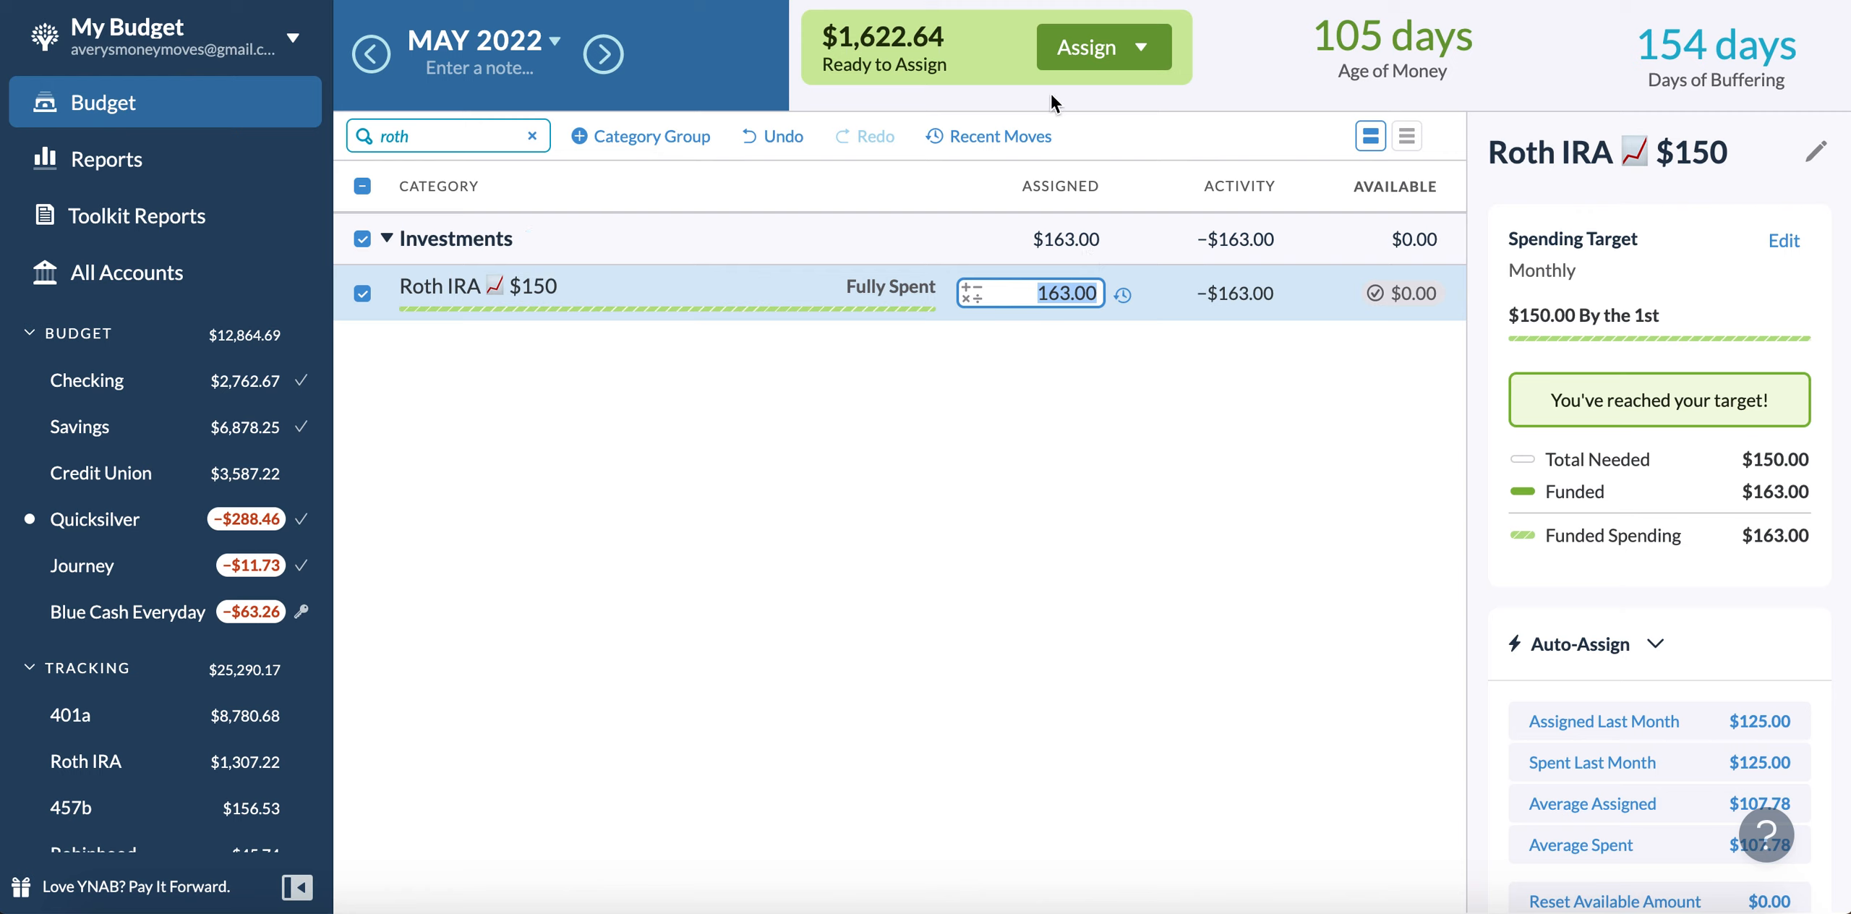
key("Right")
type("+22.64")
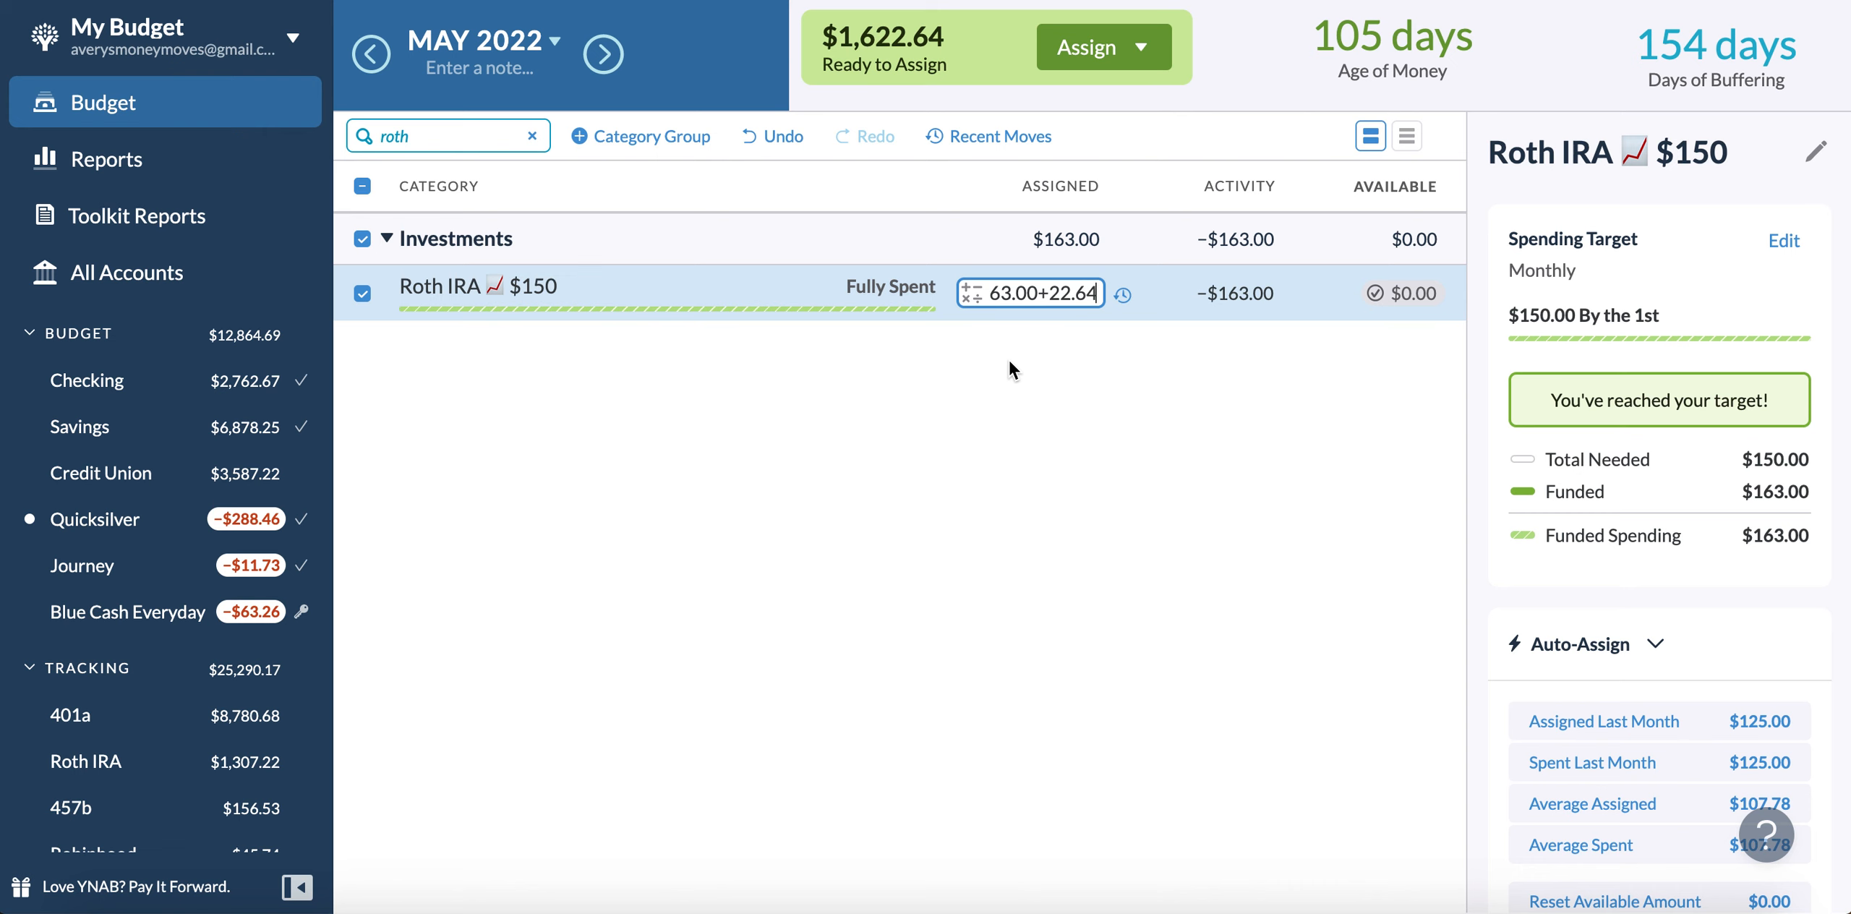
key("Return")
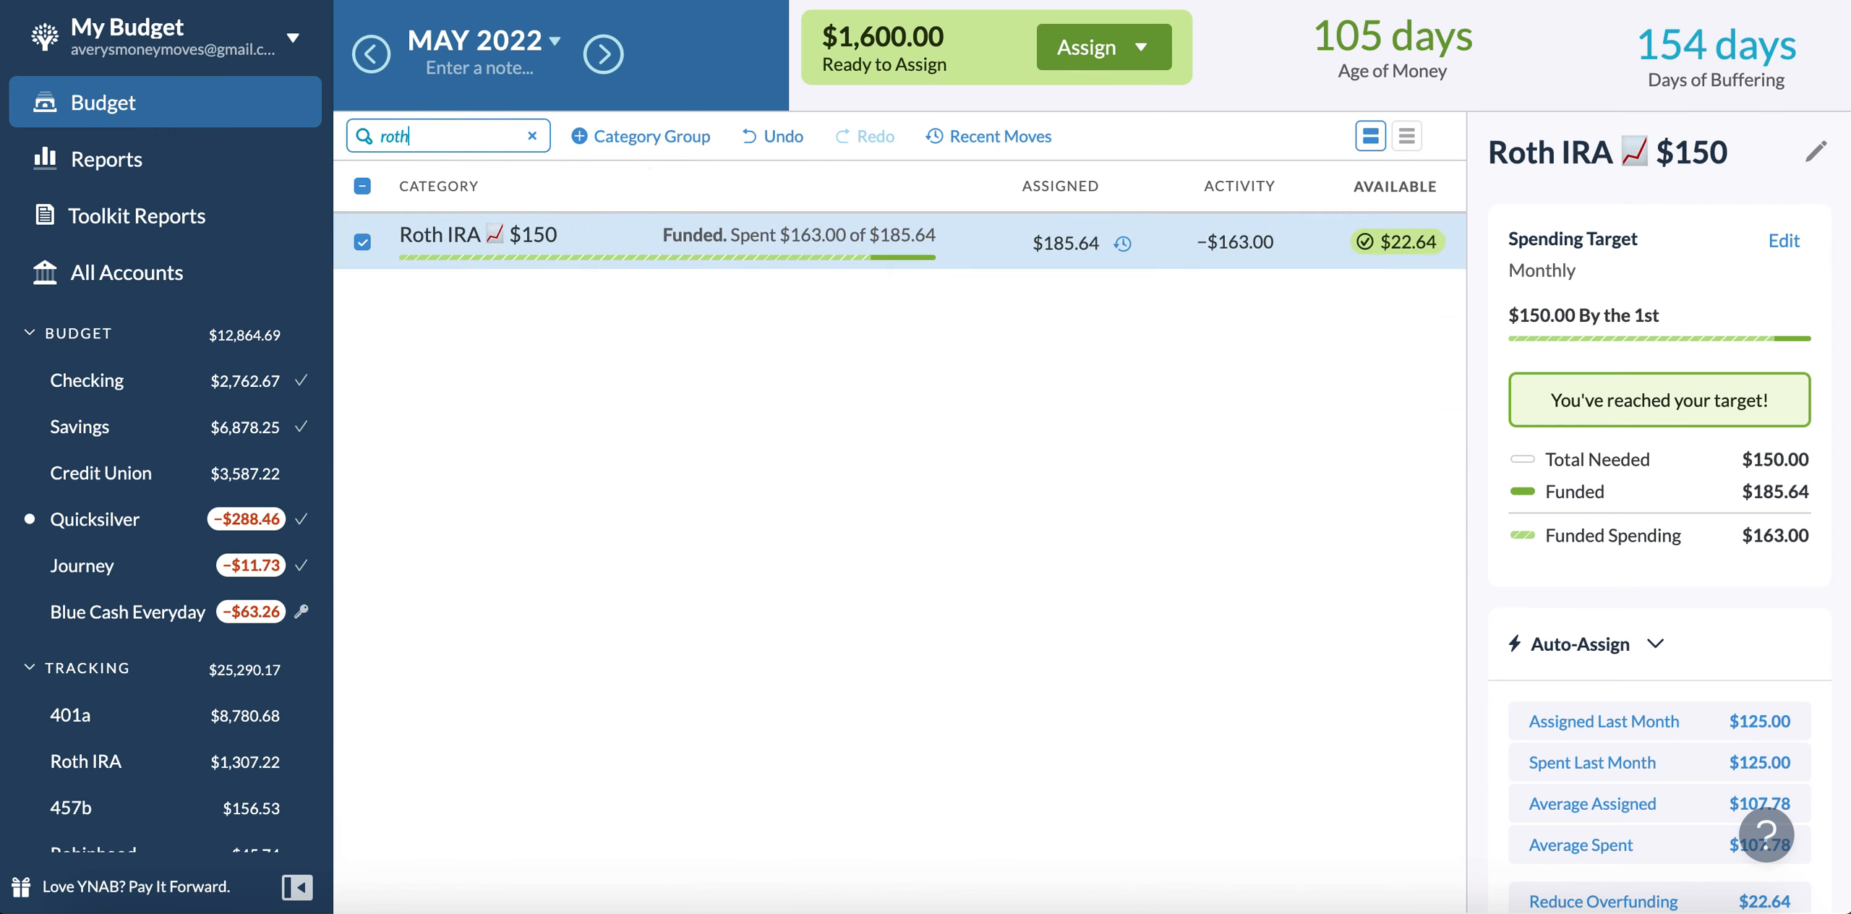
left_click(532, 136)
left_click(362, 186)
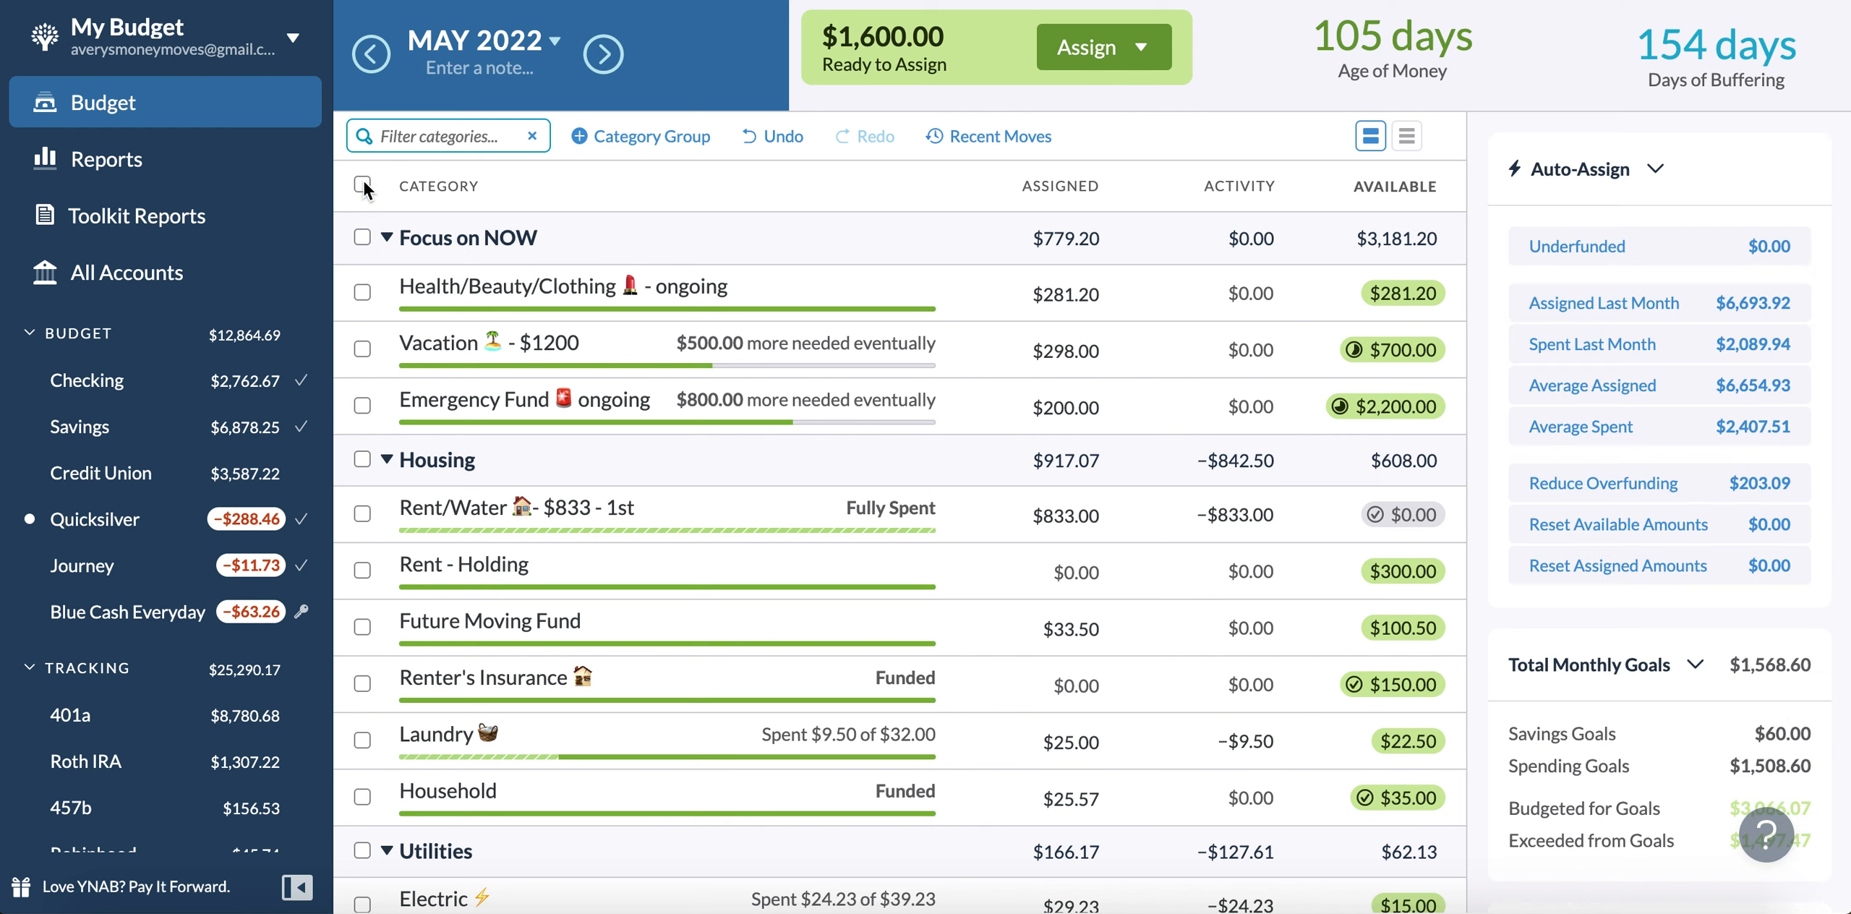
- Assign $416.50 to the Rent/Water category in the July 2022 budget
left_click(604, 55)
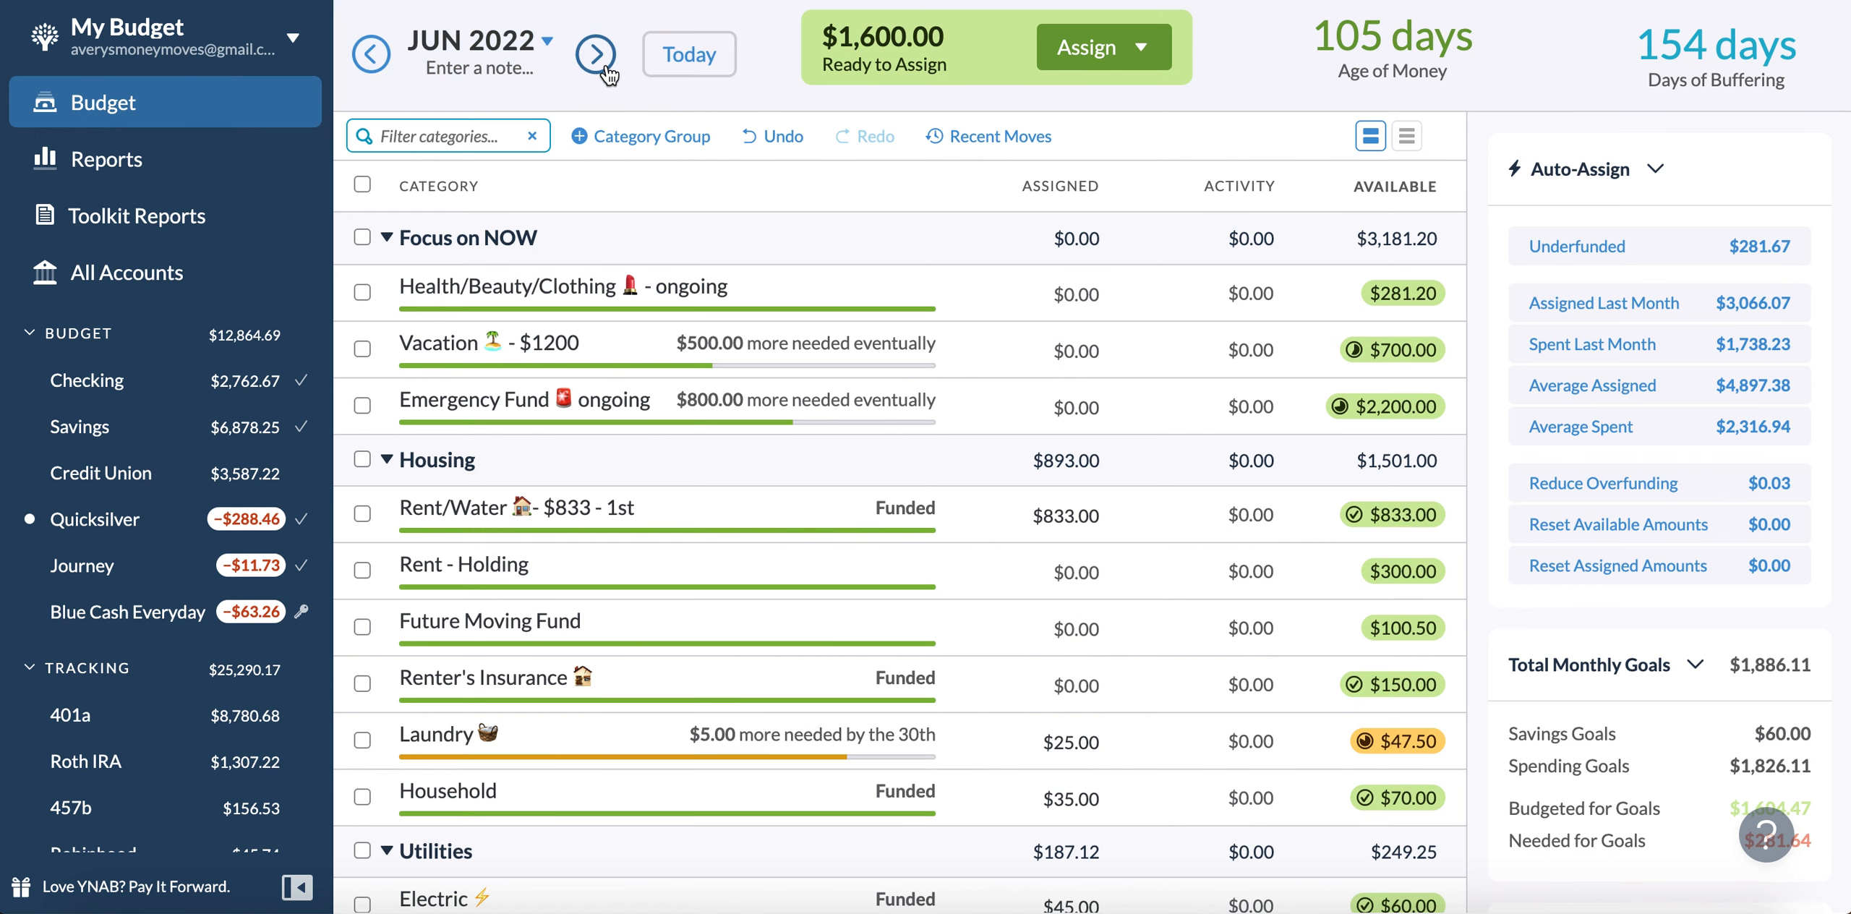
left_click(606, 66)
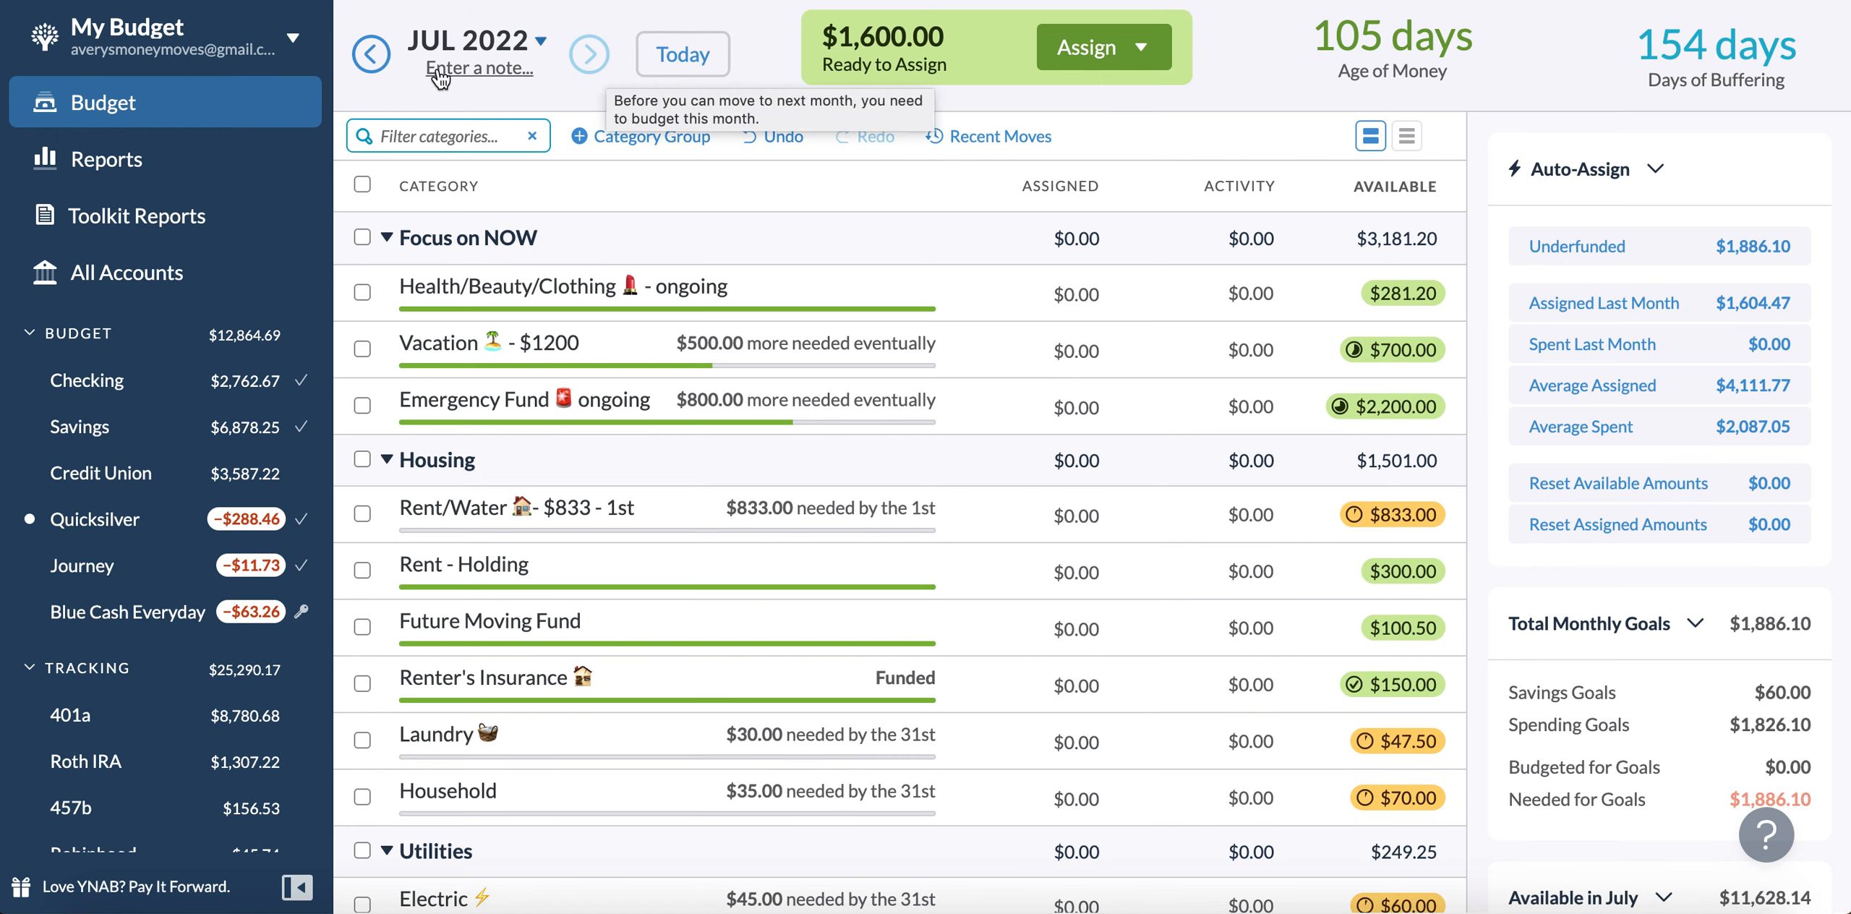
left_click(372, 57)
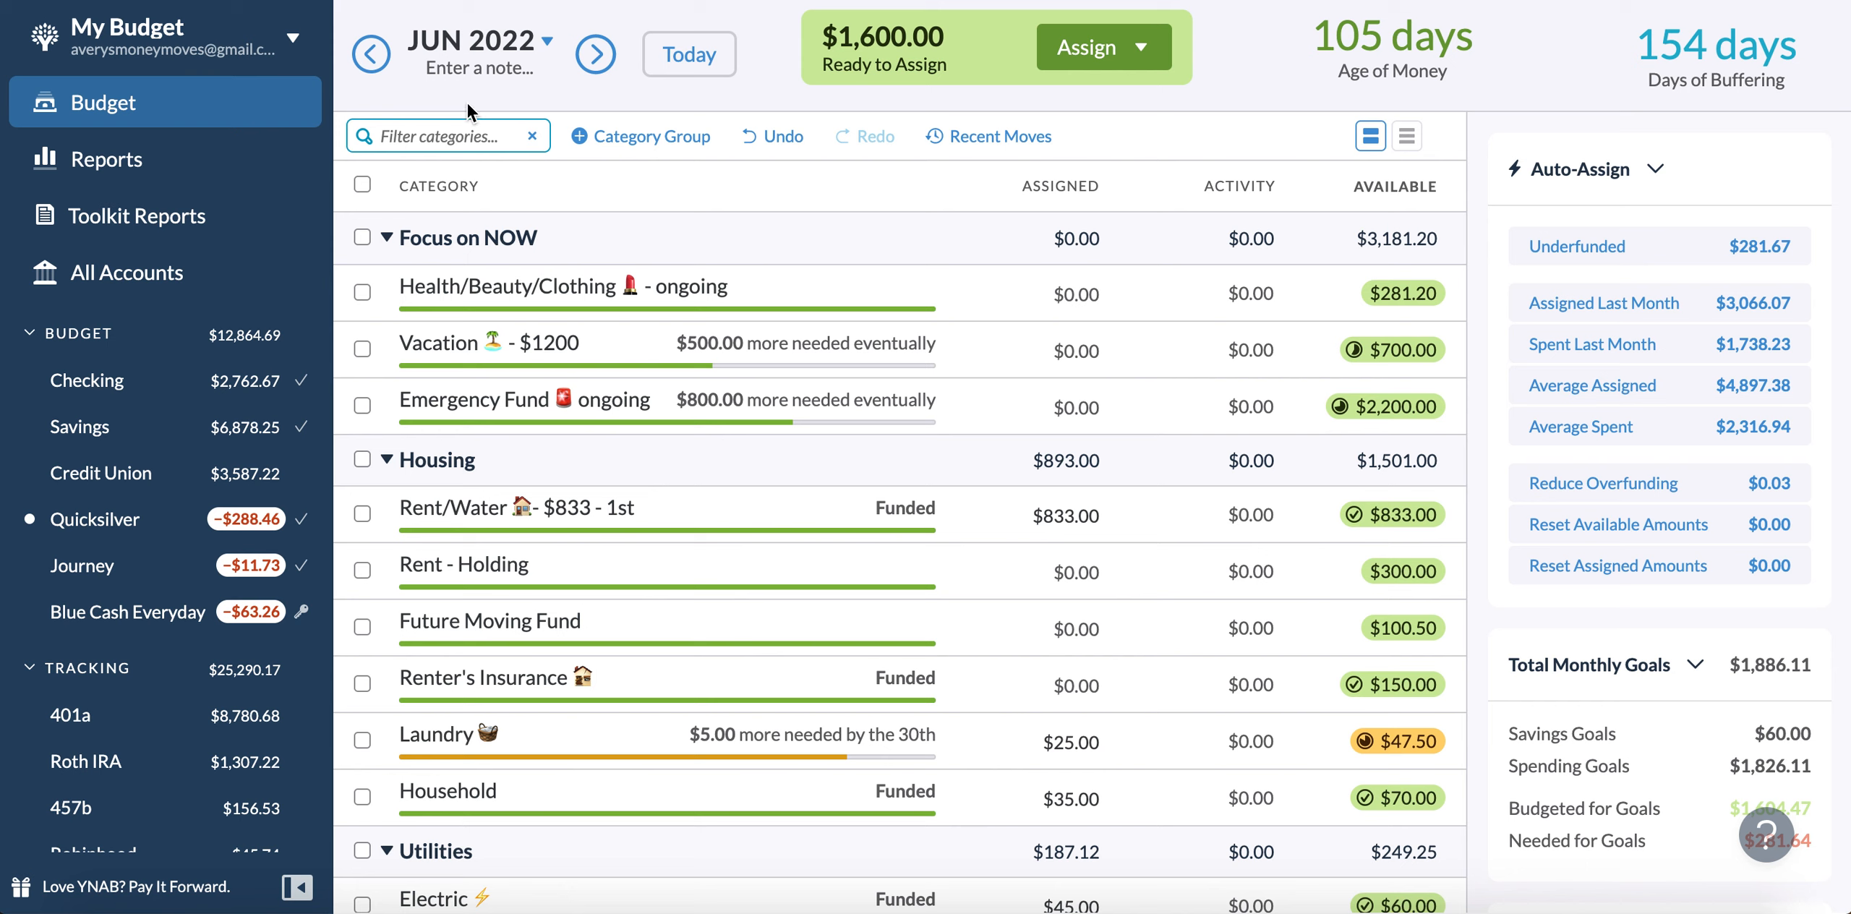
left_click(1058, 522)
left_click(614, 46)
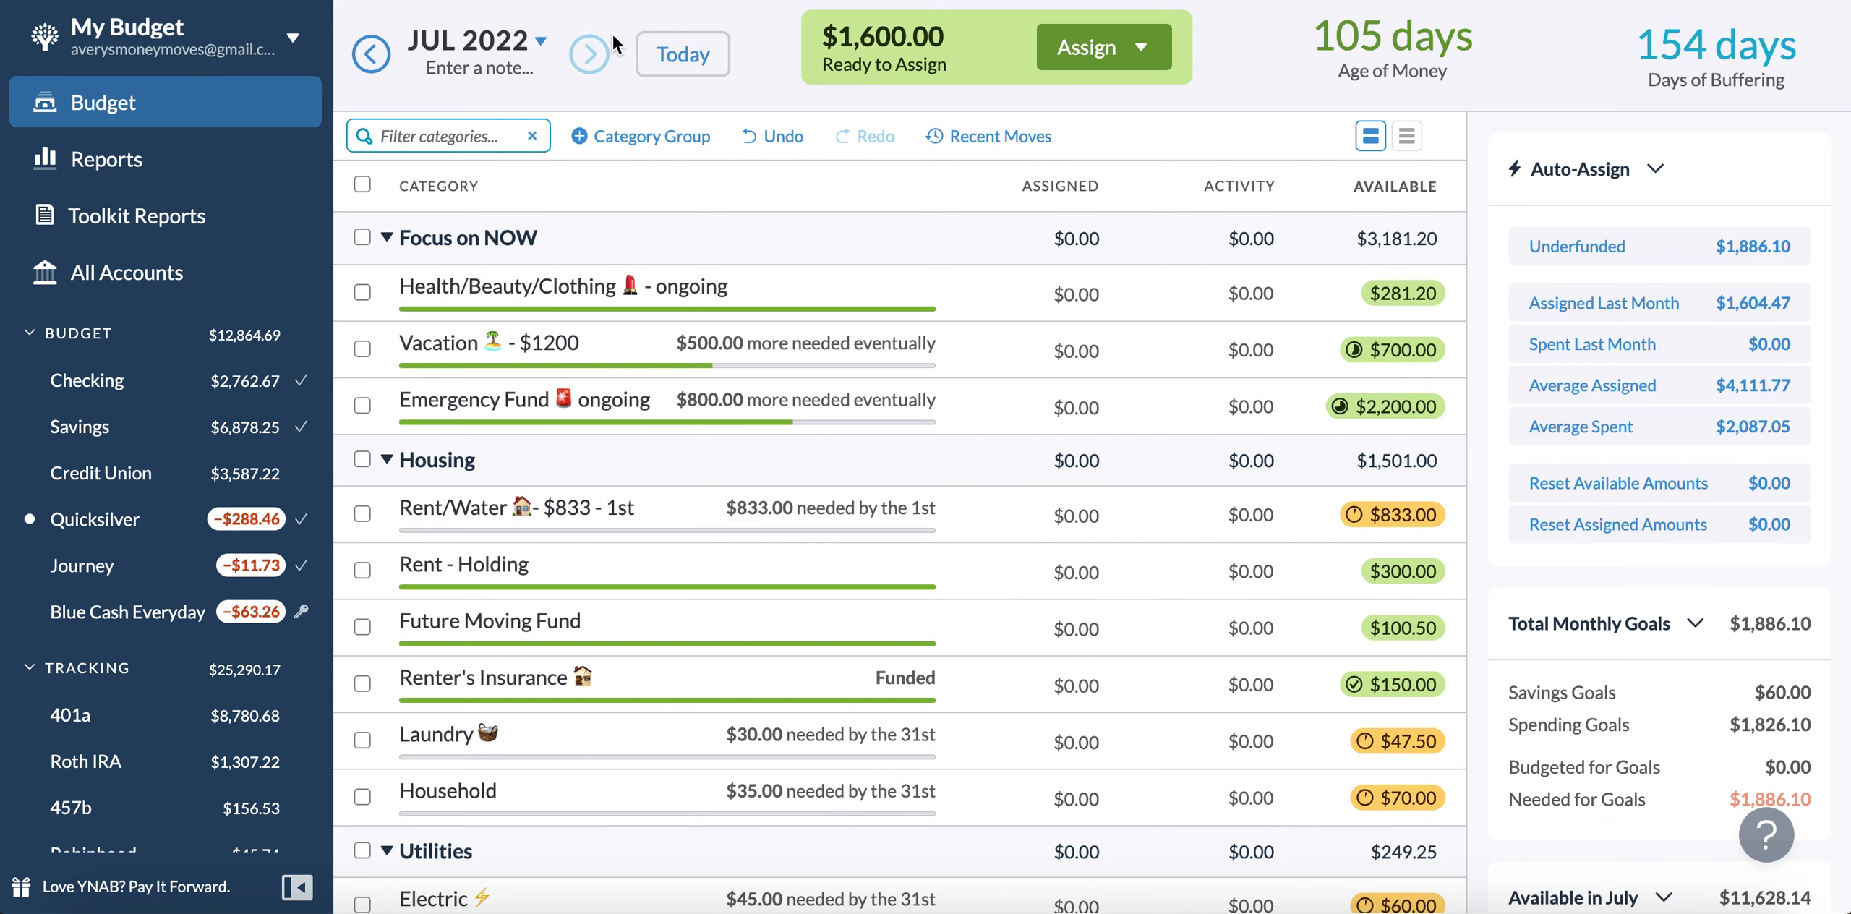
left_click(1052, 514)
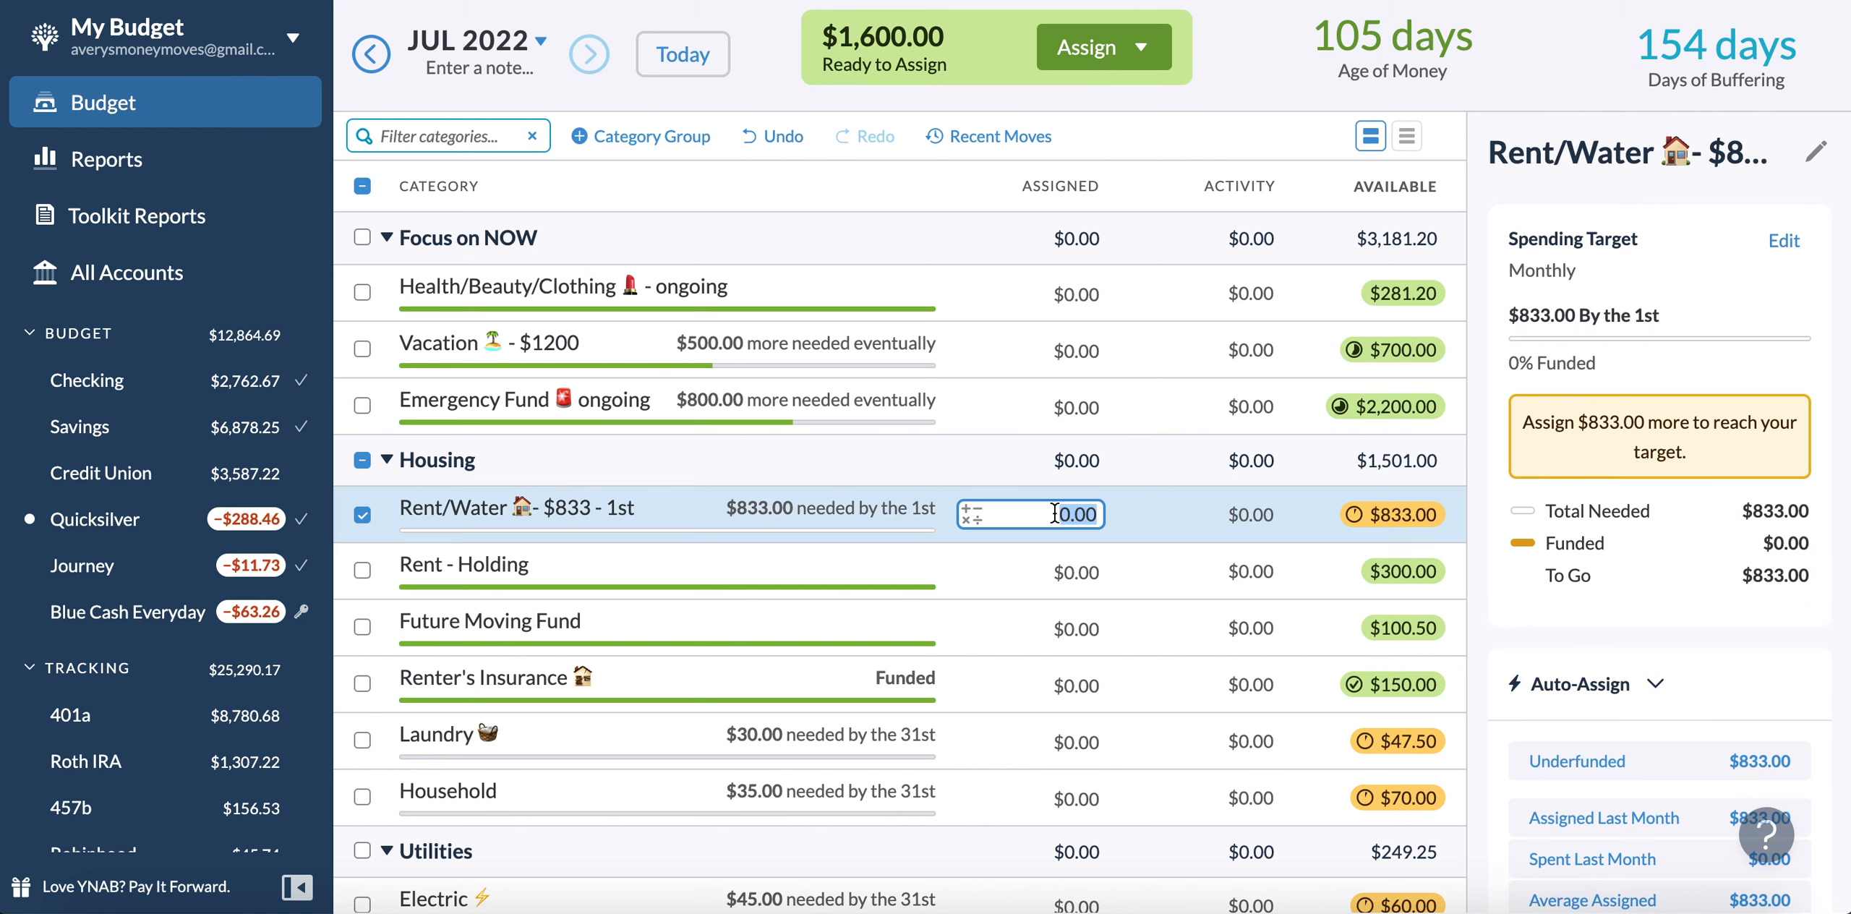
type("416.50")
key("Return")
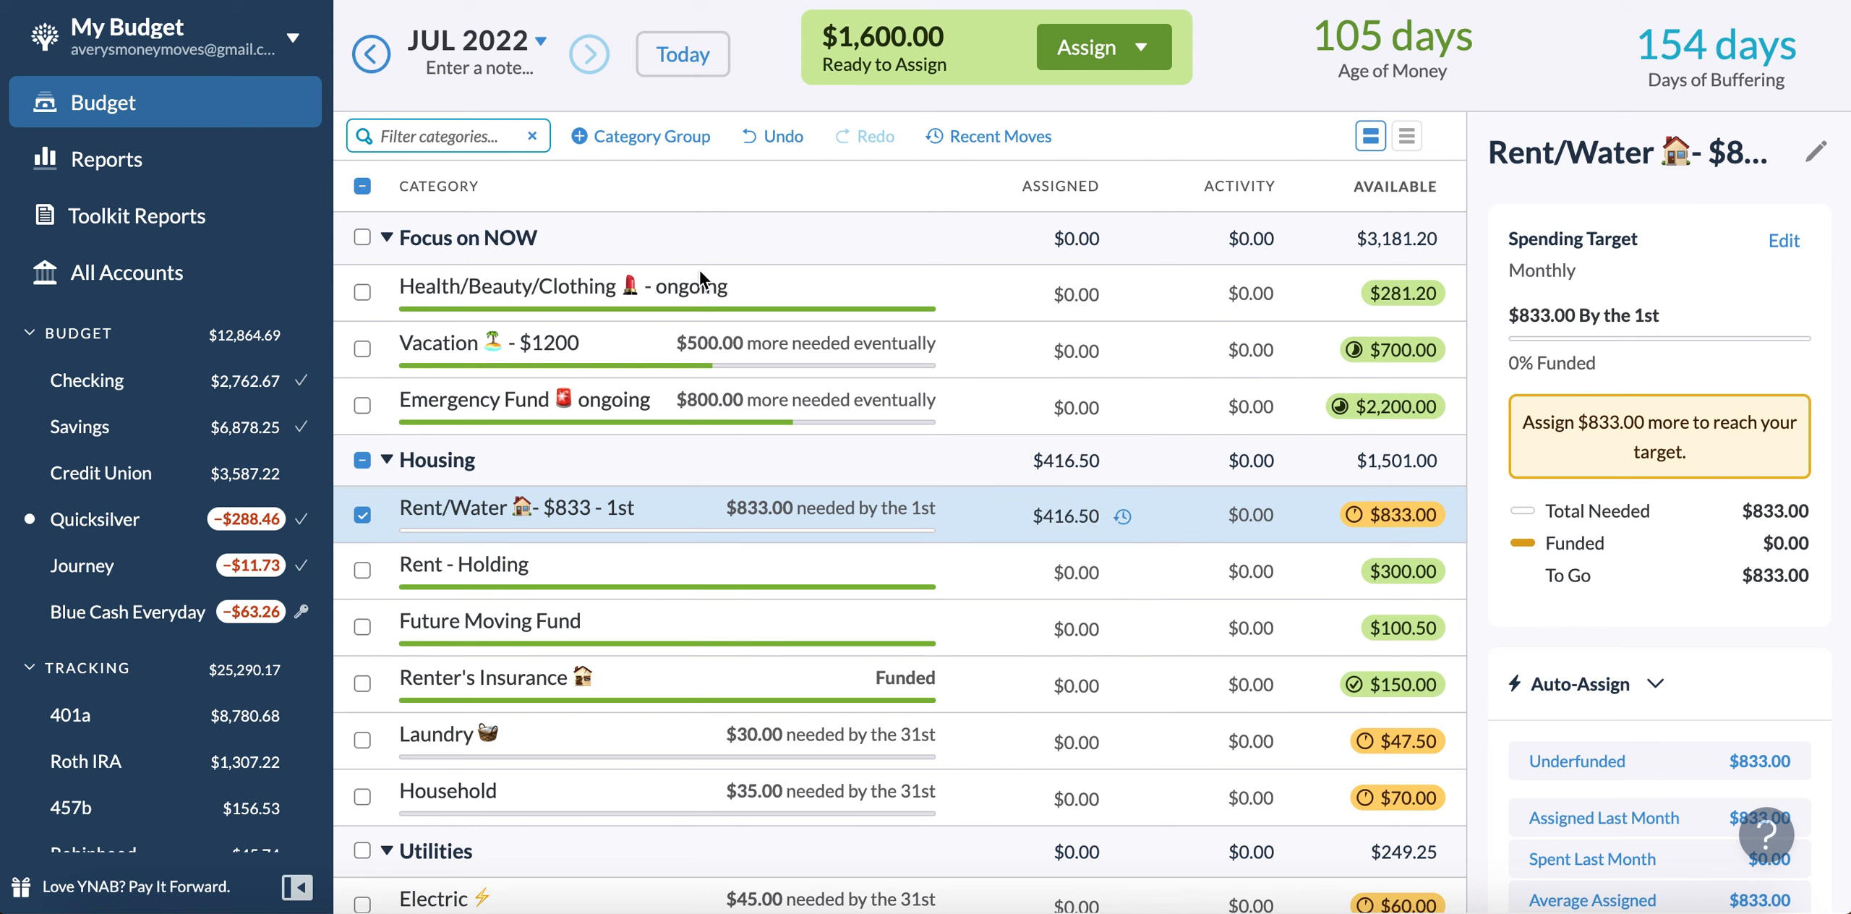
- Return to the May 2022 budget and add $33.50 to the Future Moving Fund category's assigned amount
left_click(363, 56)
left_click(365, 56)
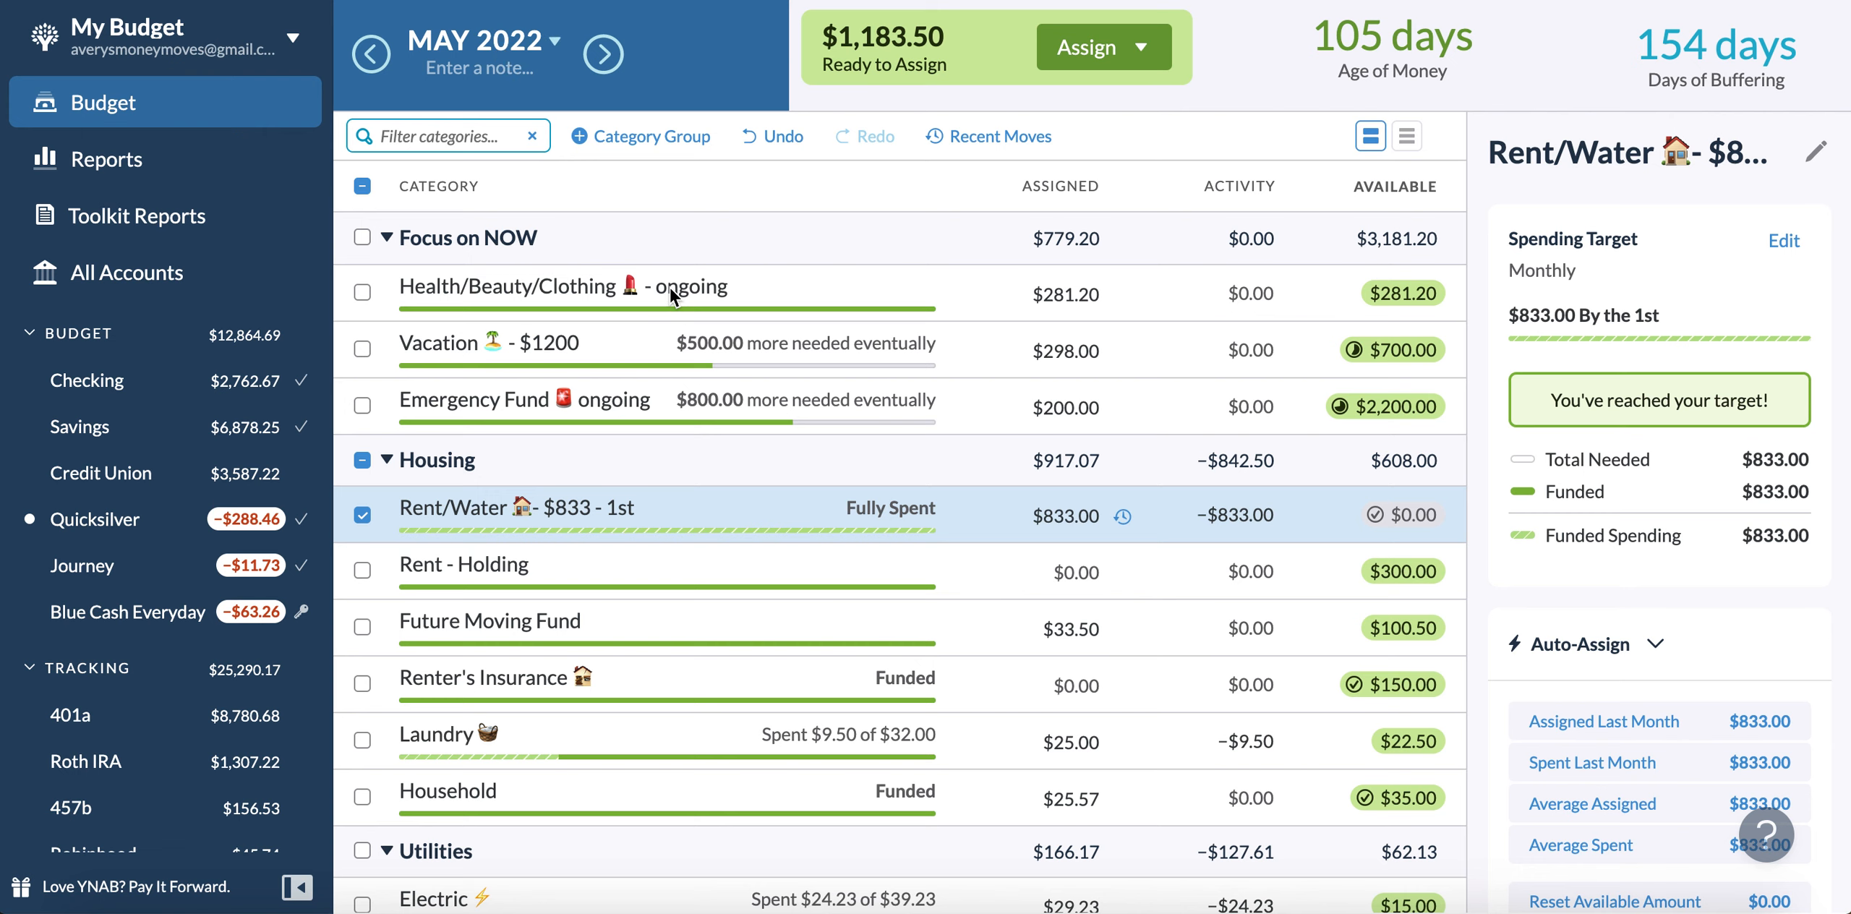
left_click(1079, 573)
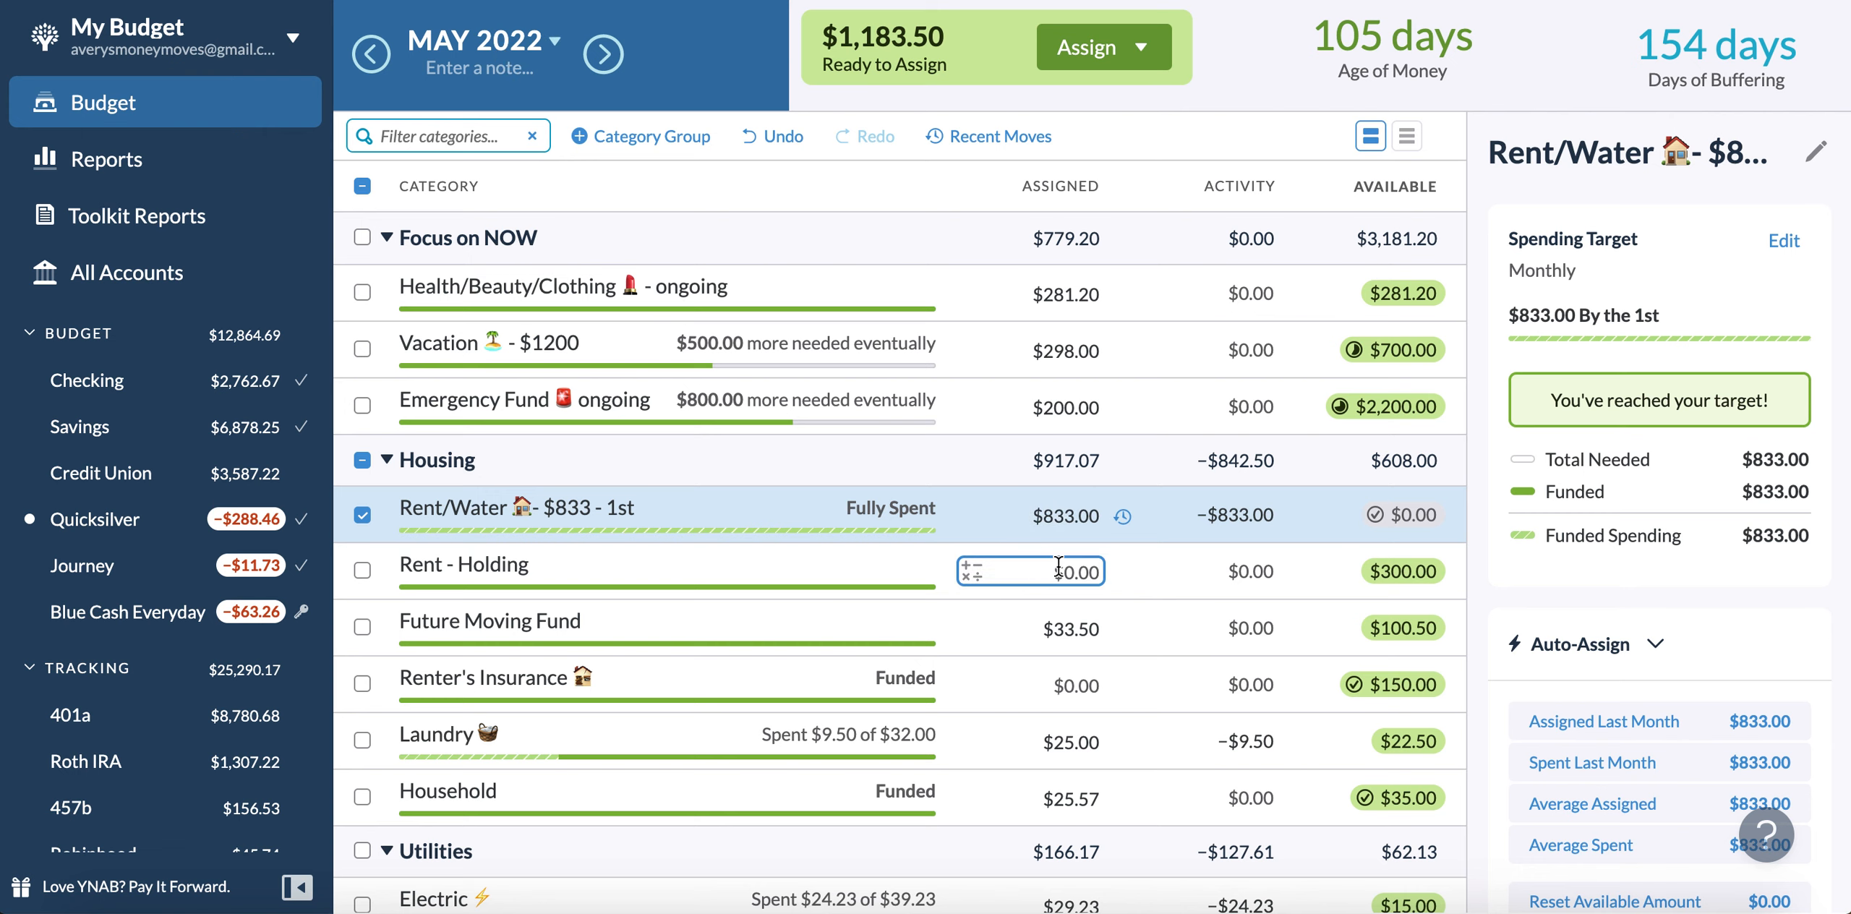
left_click(1084, 626)
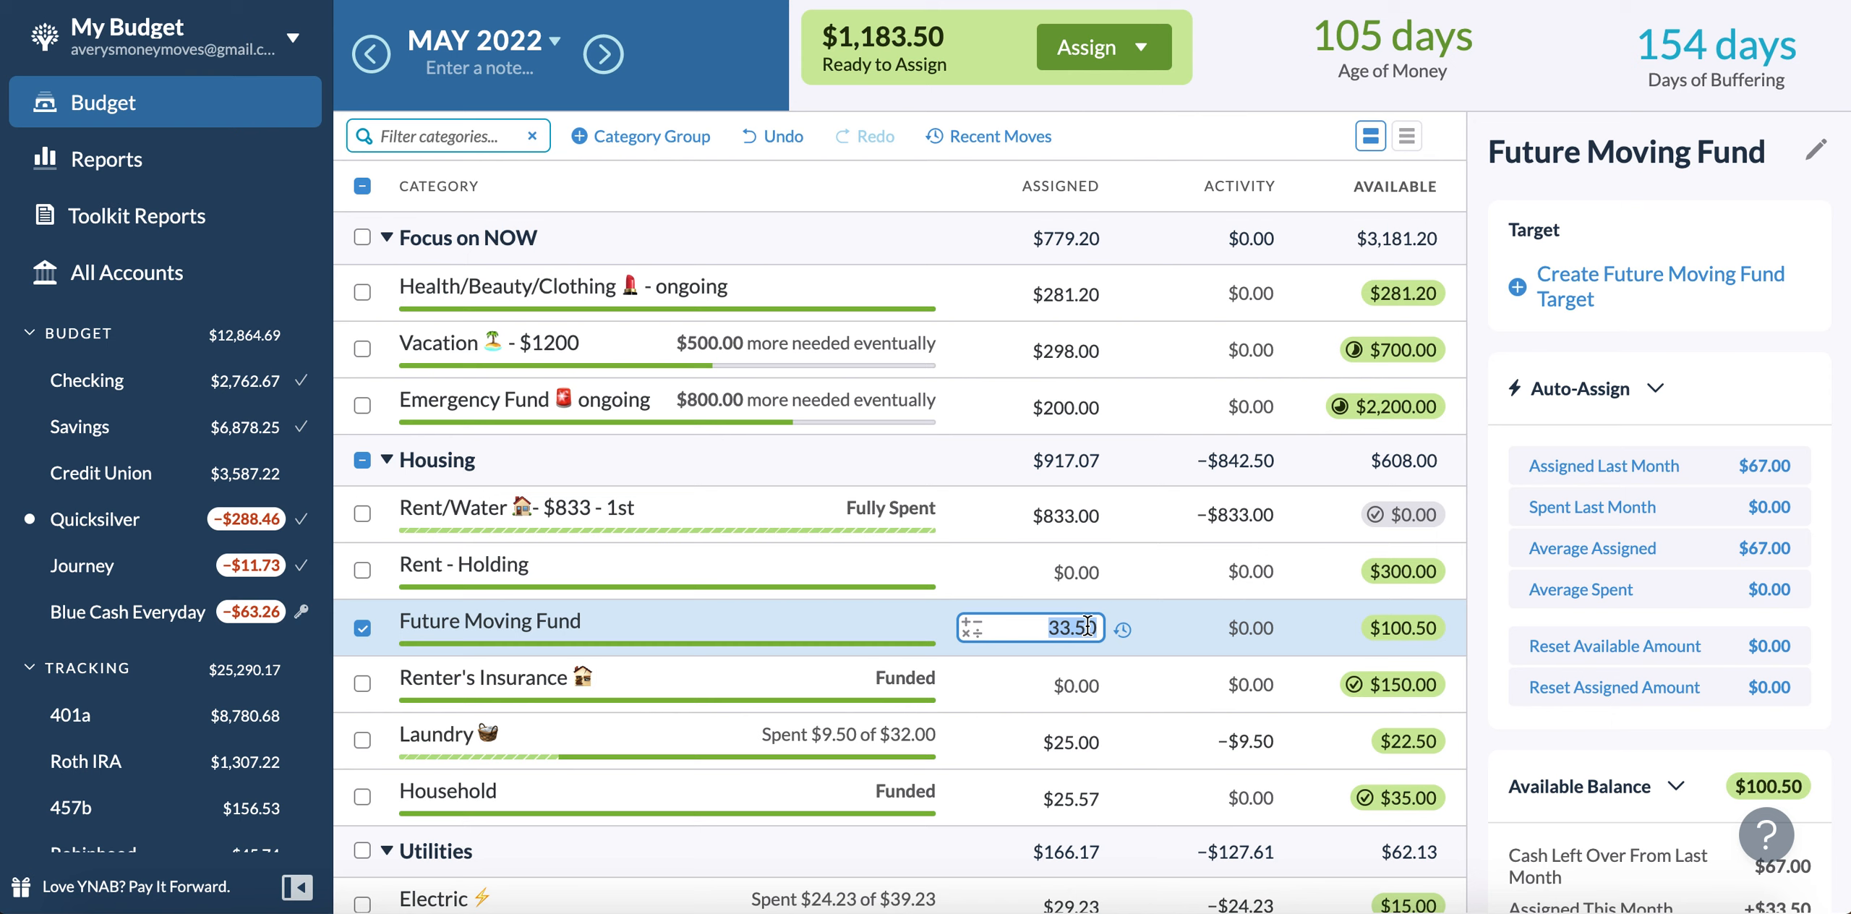
key("Right")
type("+33.50")
key("Return")
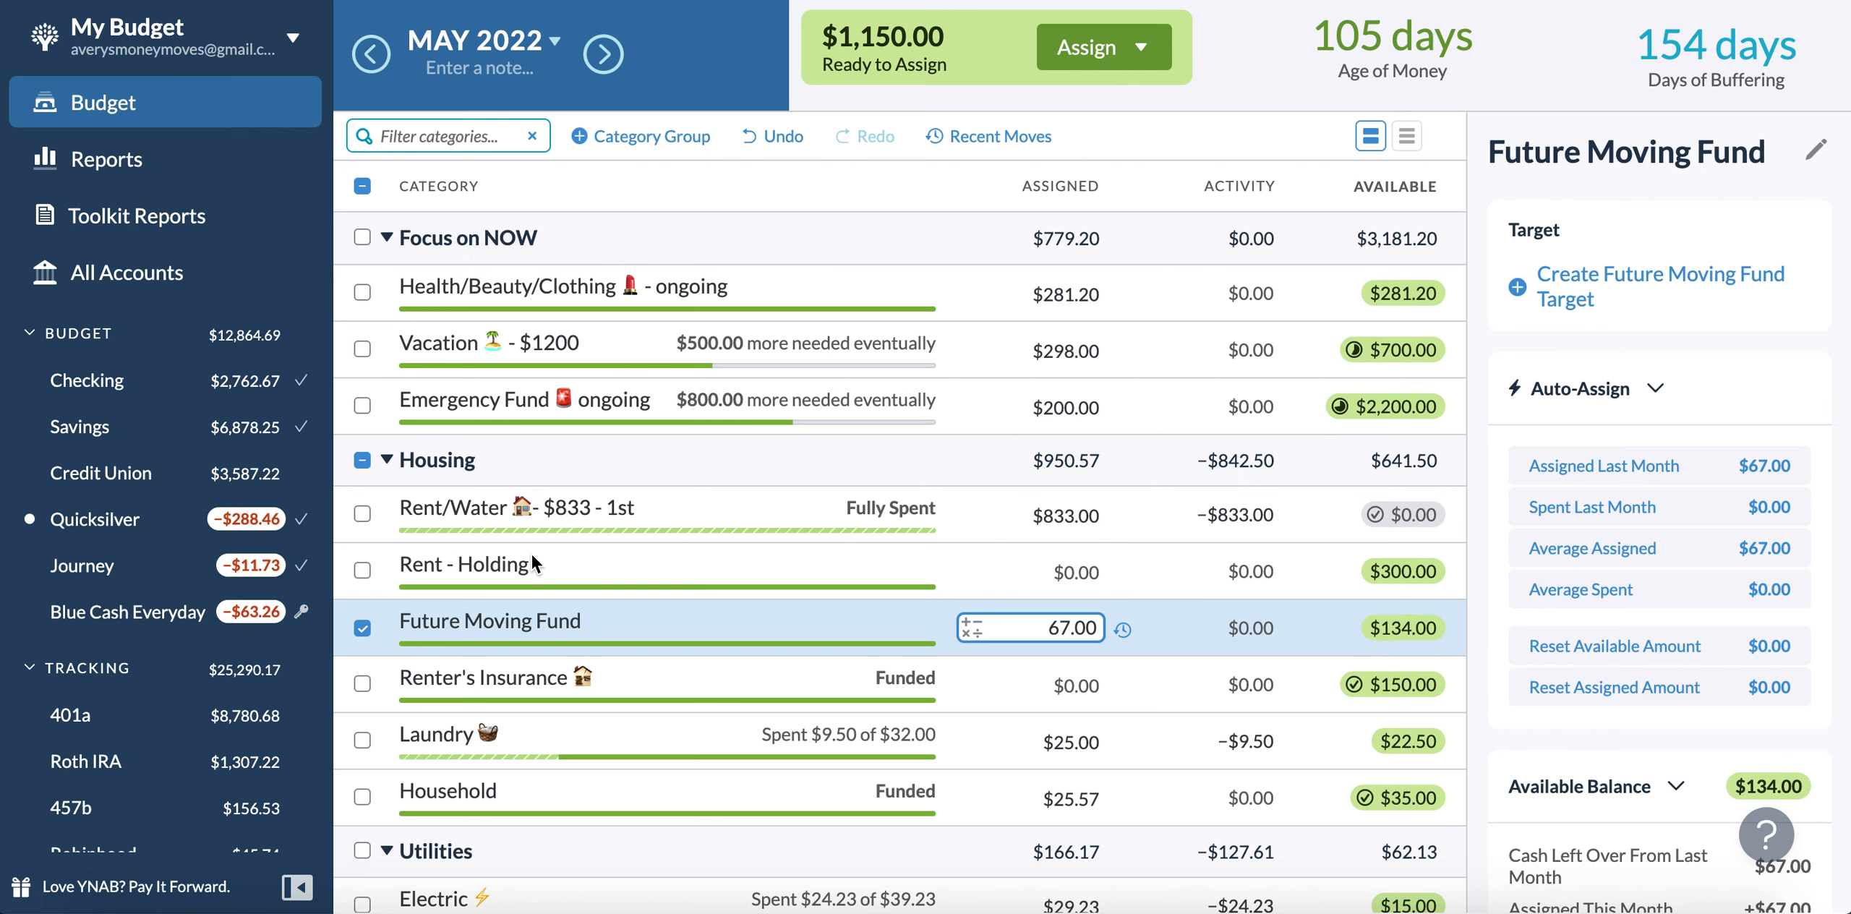
left_click(361, 463)
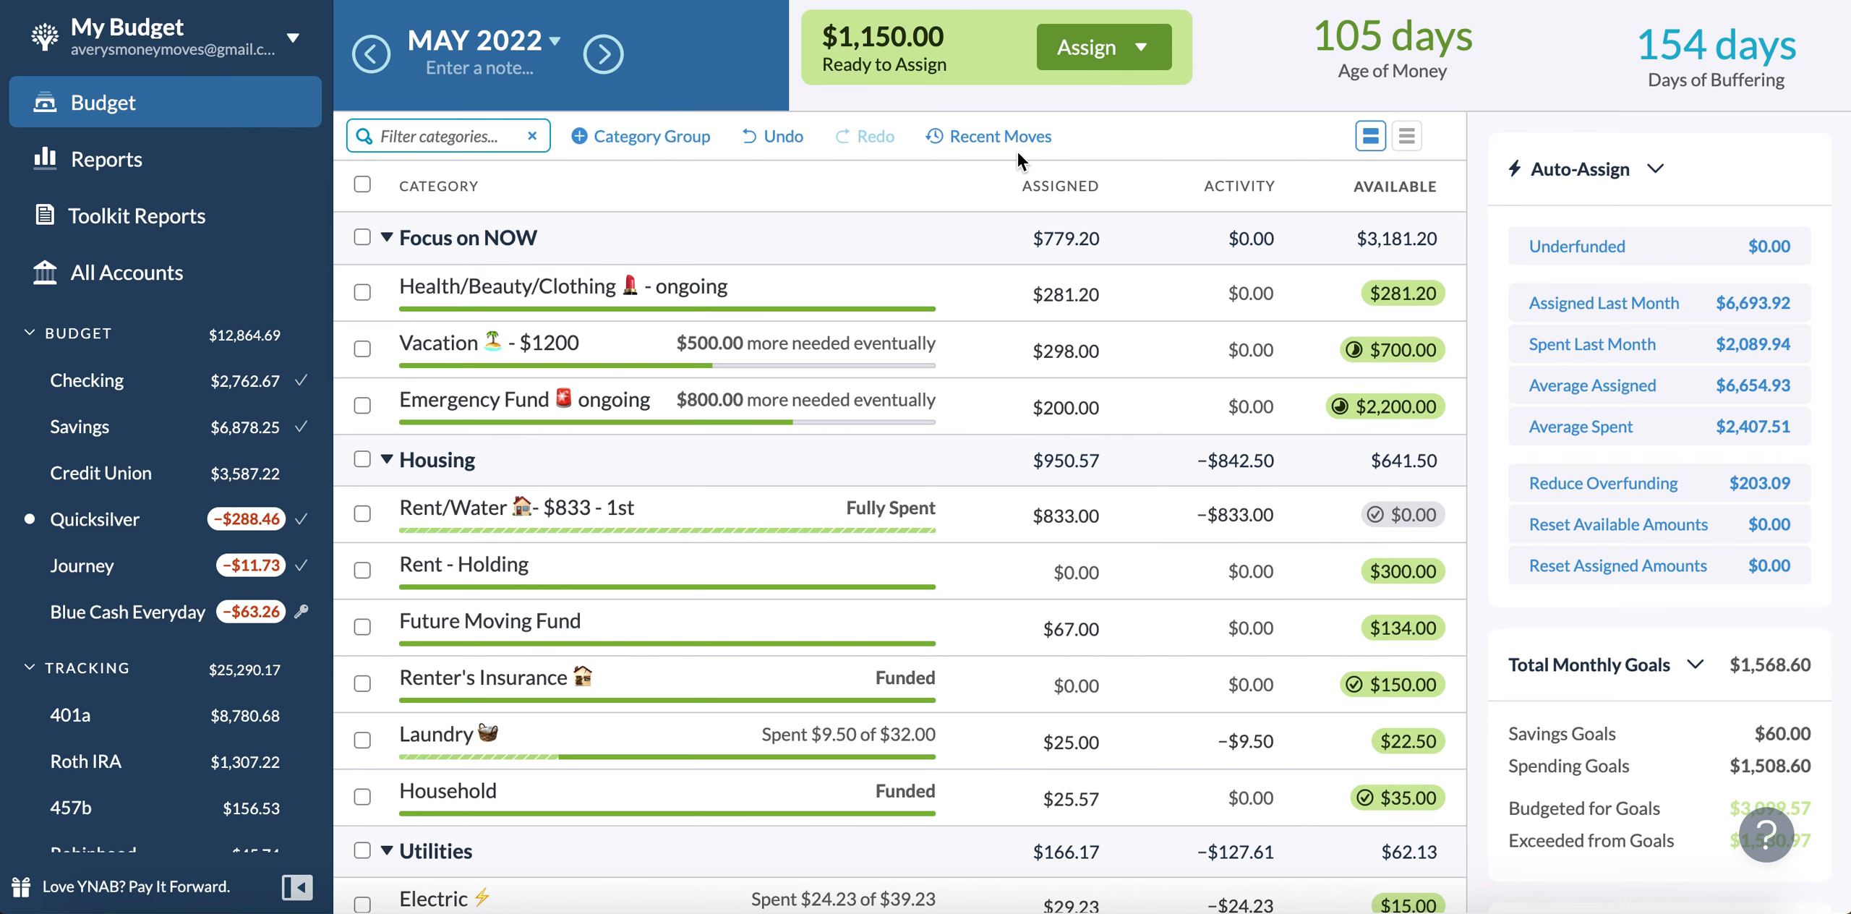
- Add $150 to the Vacation category's assigned amount for May 2022
left_click(1074, 342)
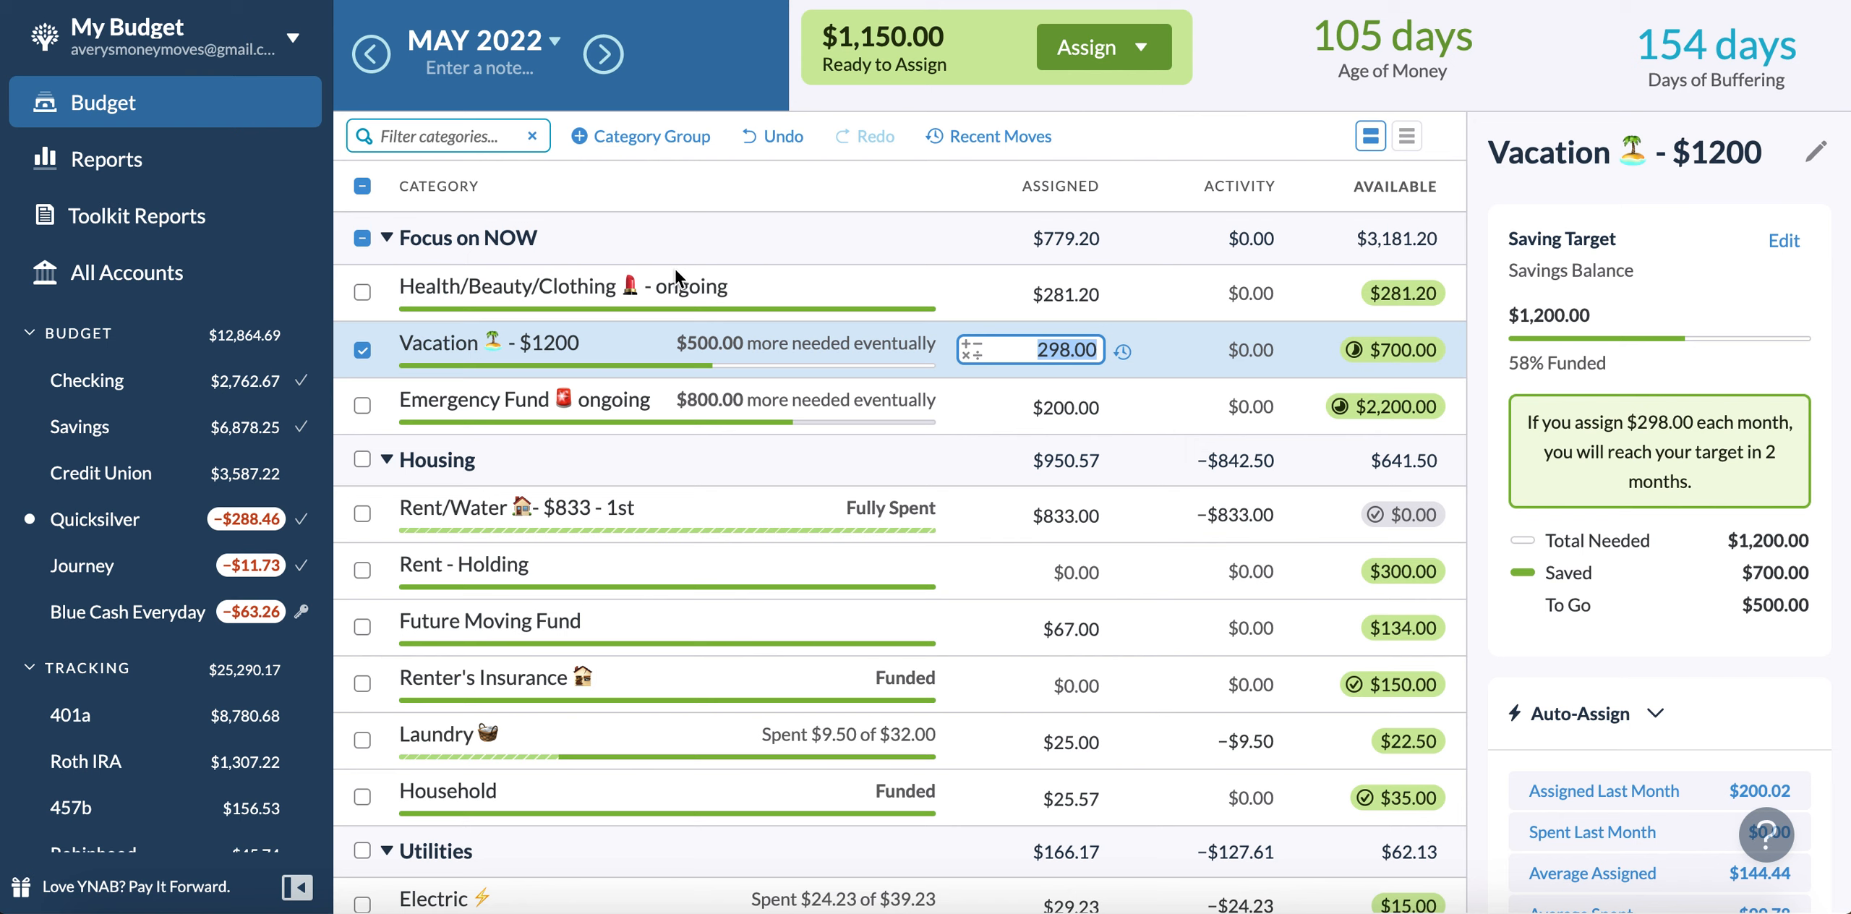
left_click(364, 413)
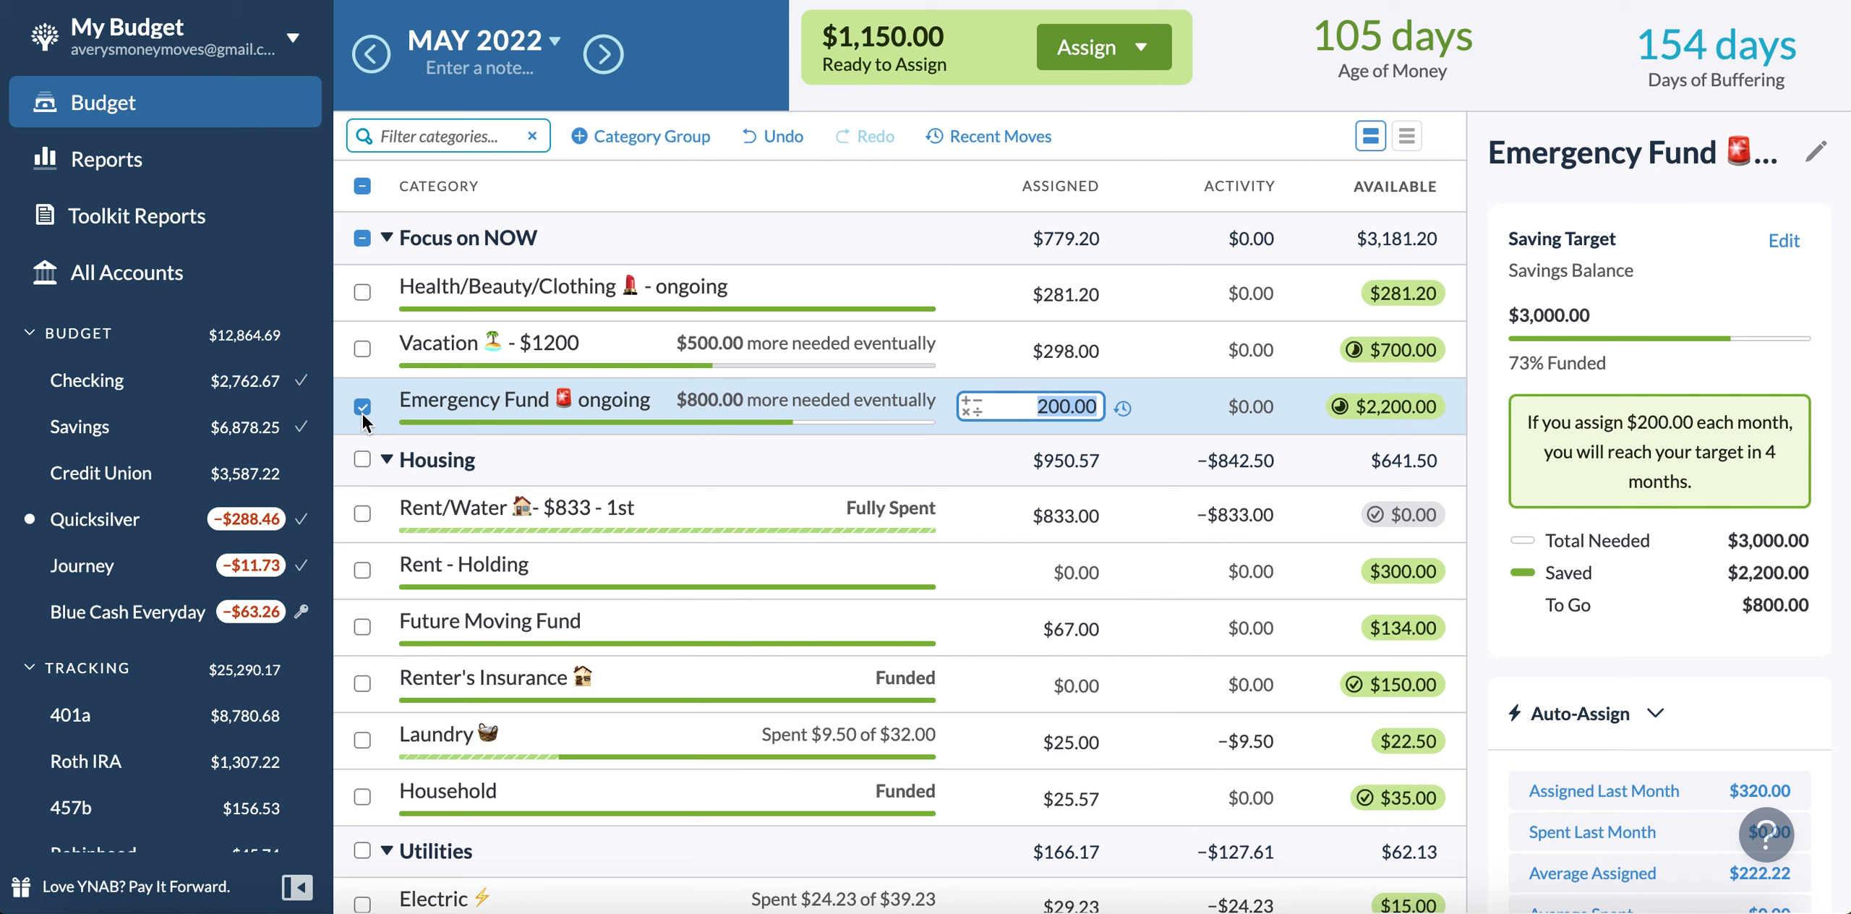
left_click(1034, 337)
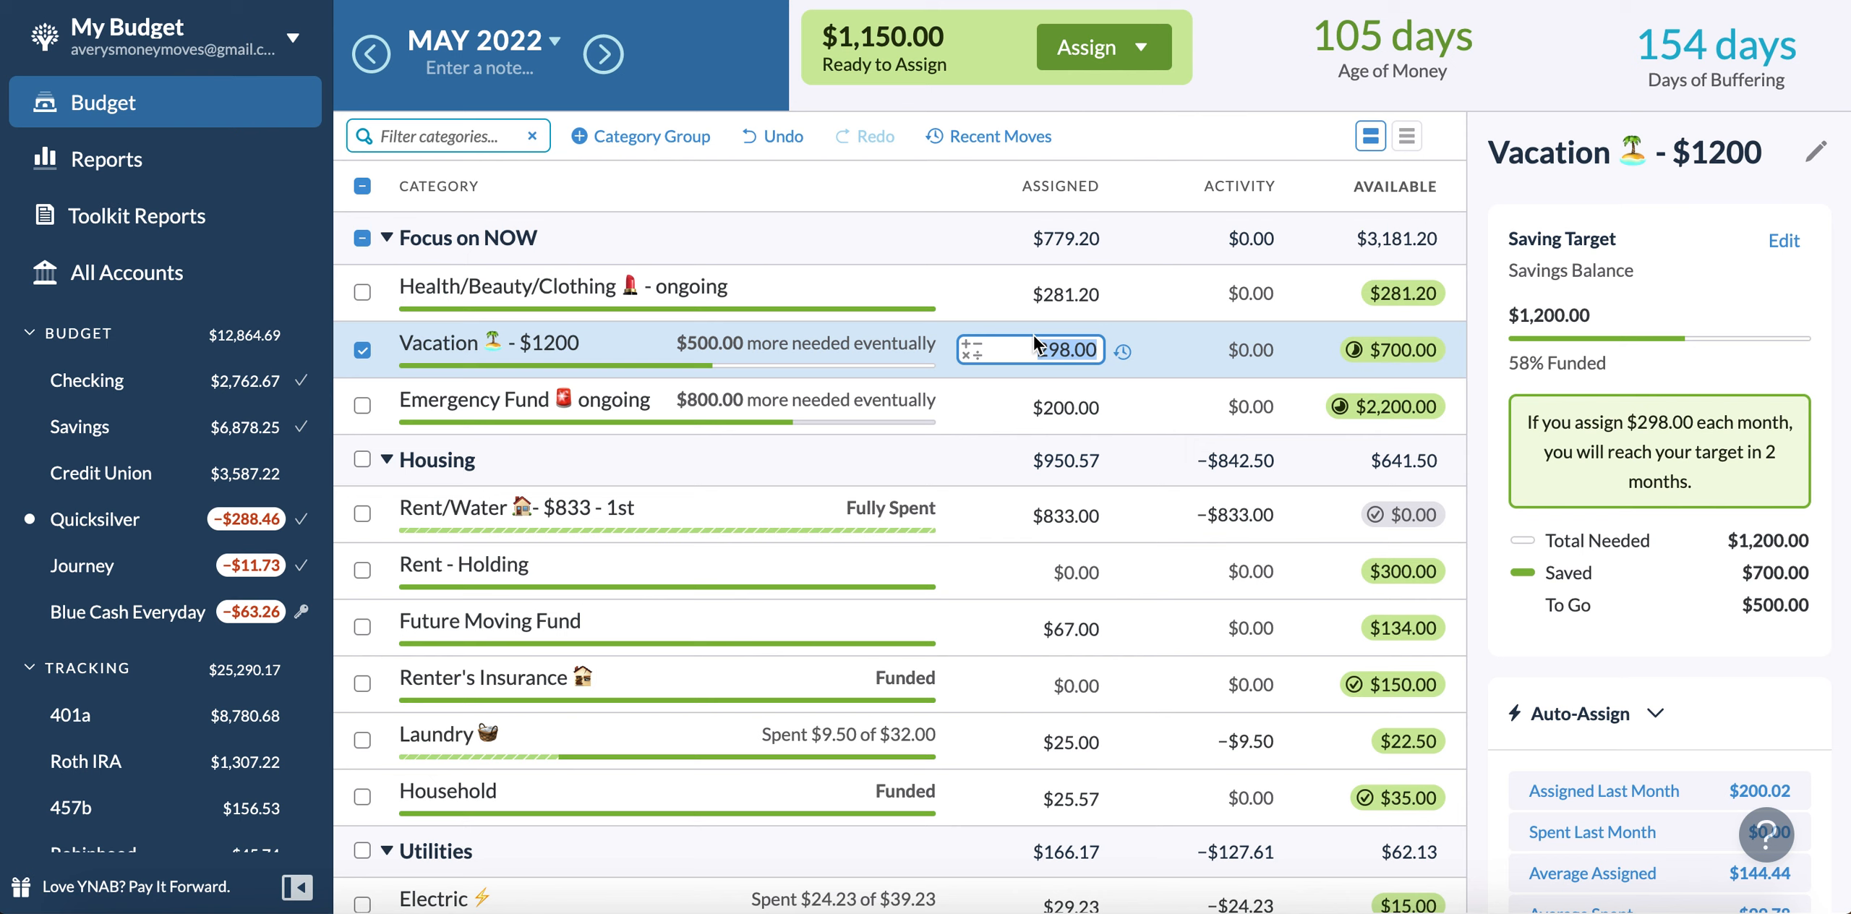
key("Right")
type("+150")
key("Return")
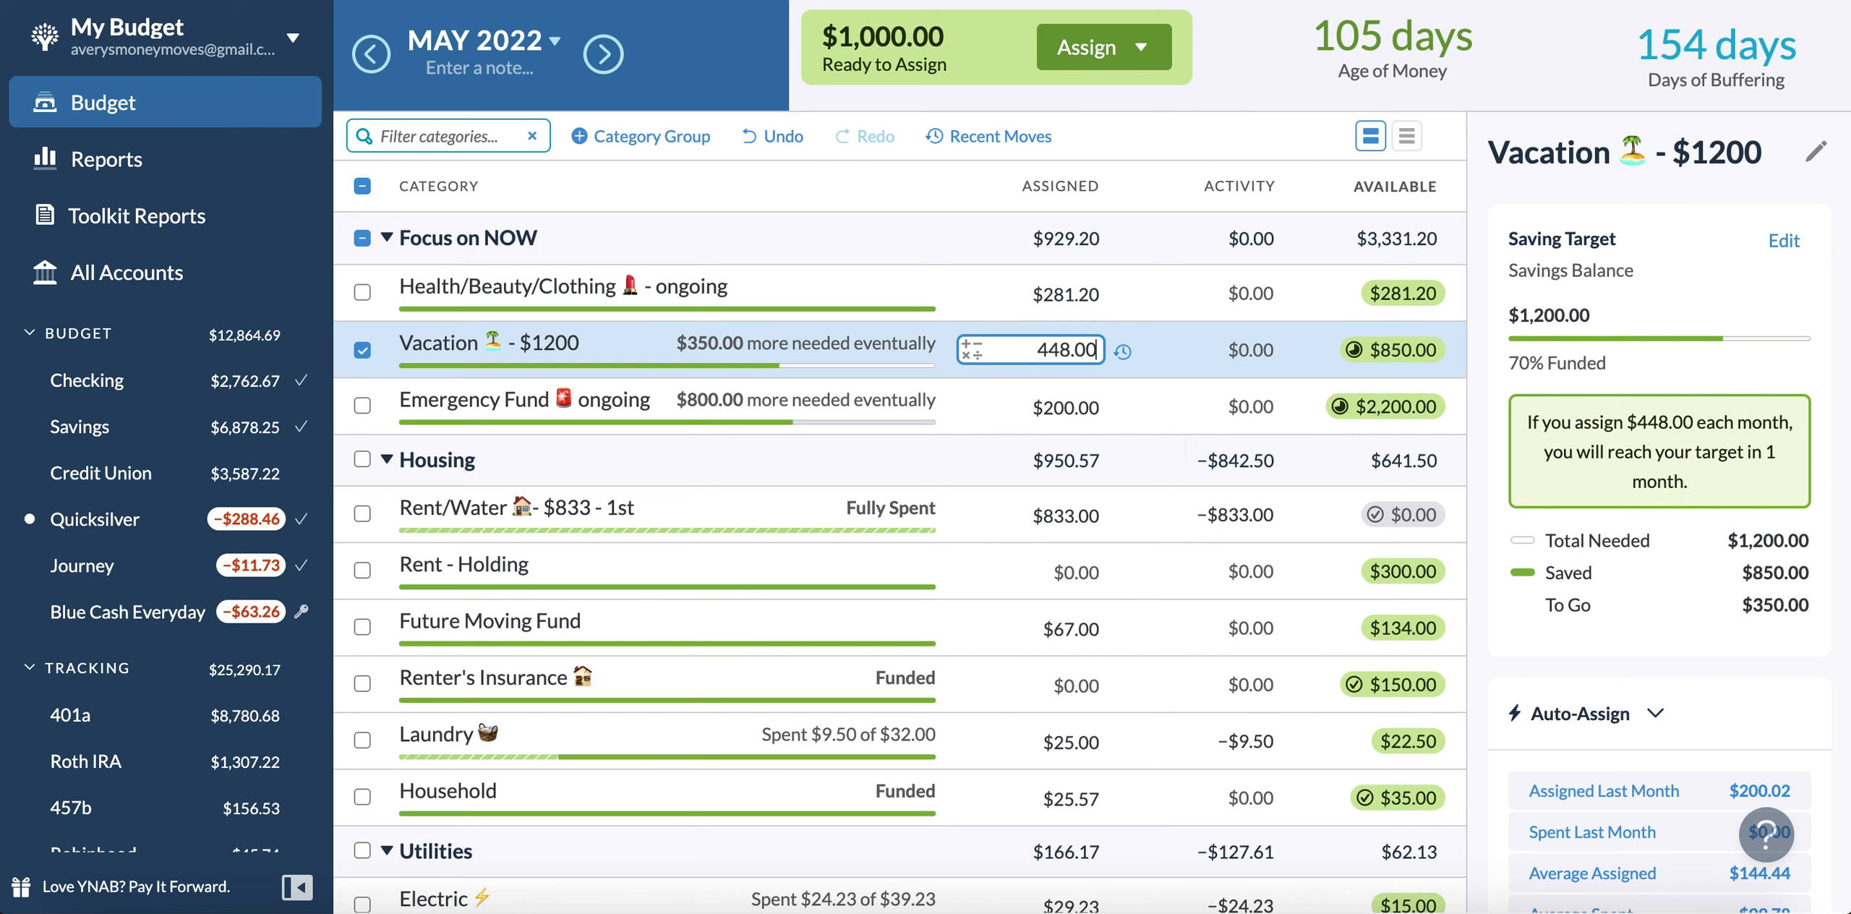
- Add a further $250 to the Vacation category's May assigned amount and clear the category selection
type("+250")
key("Return")
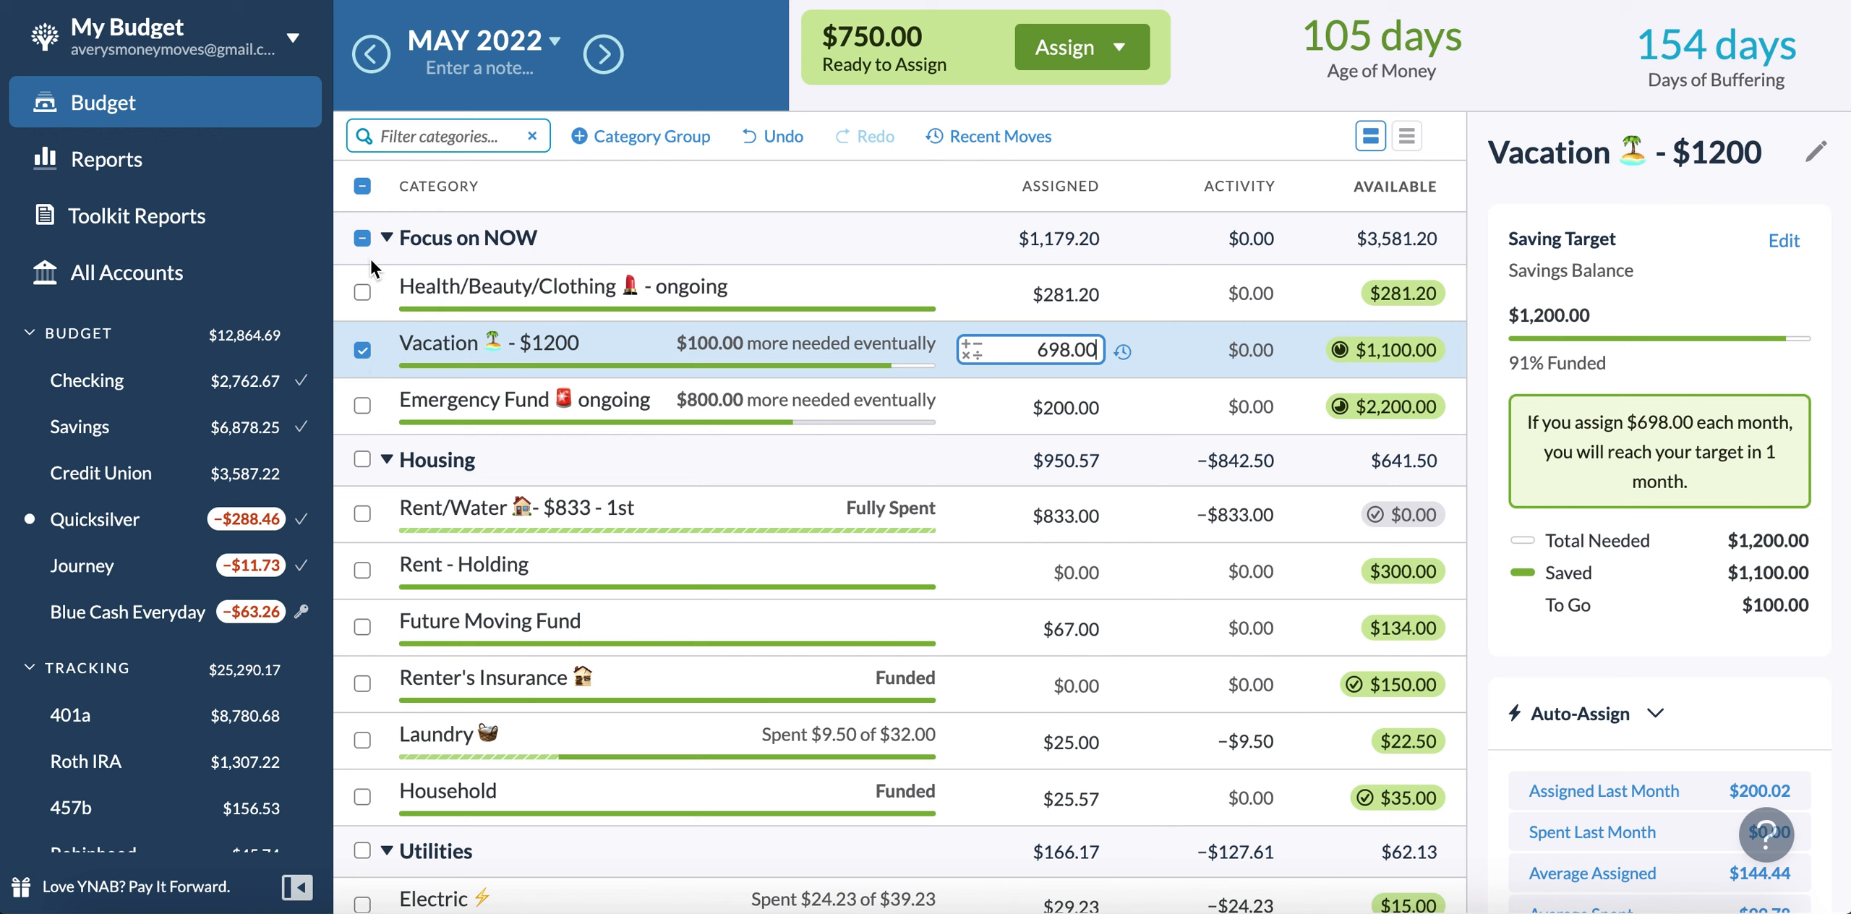
left_click(365, 186)
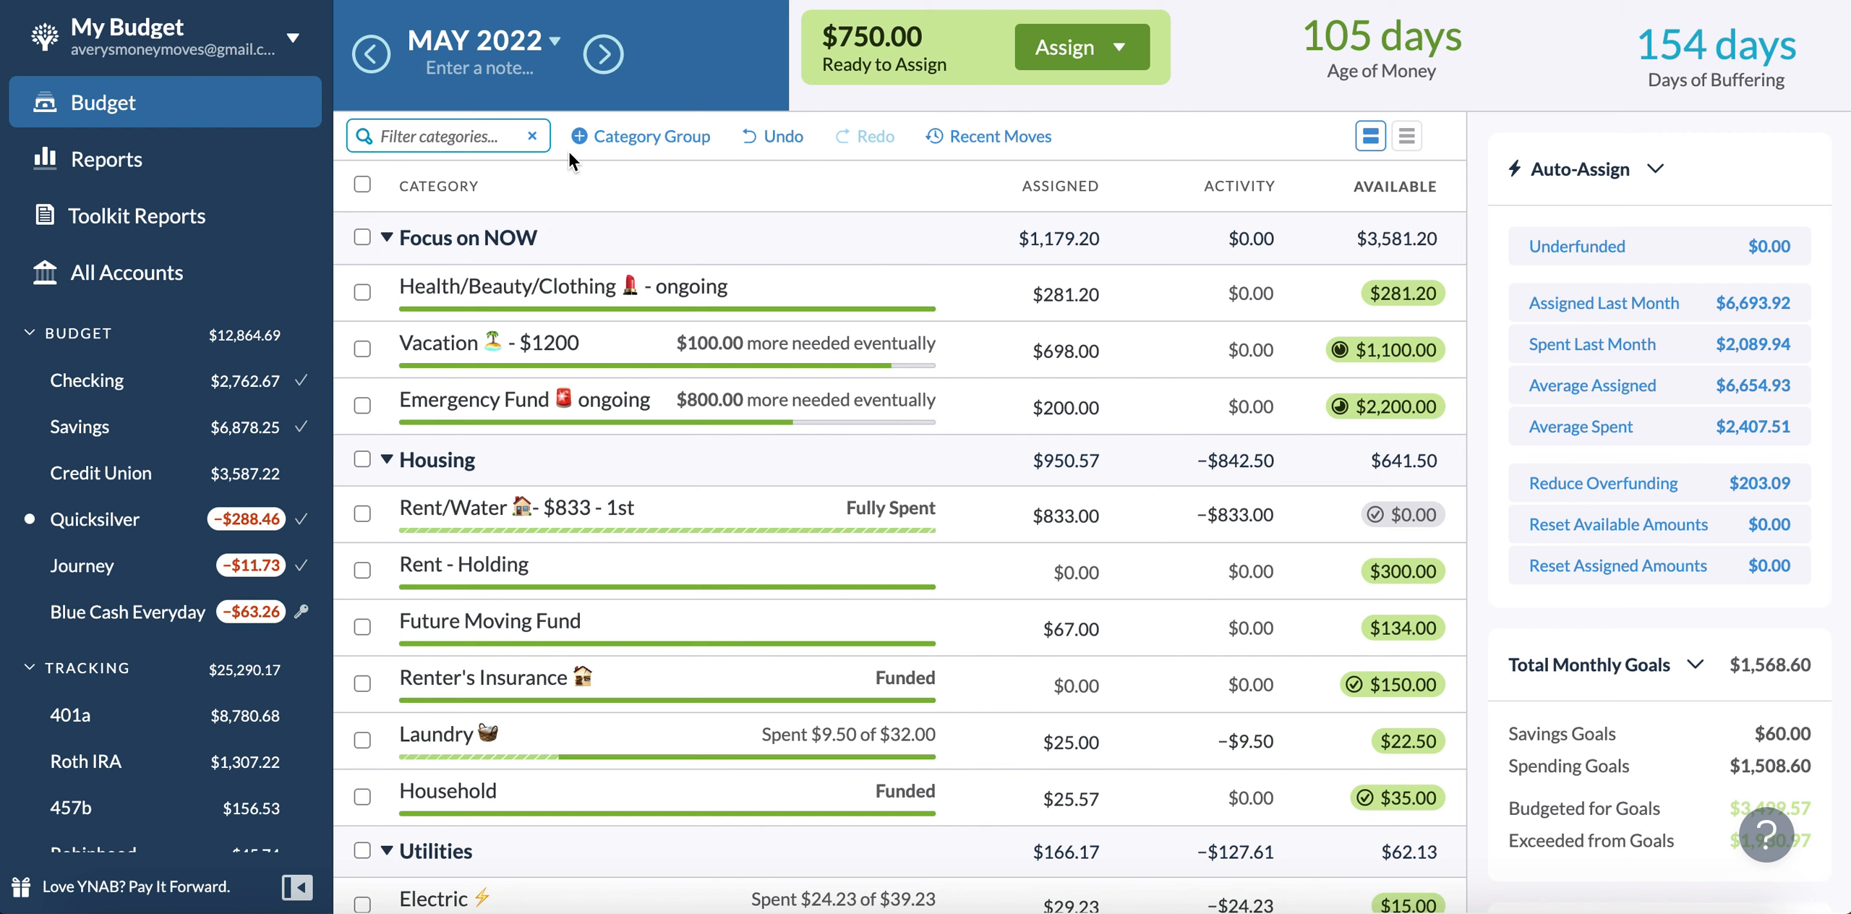
- Move to the June 2022 budget and add $5 to the Laundry category's assigned amount
left_click(600, 56)
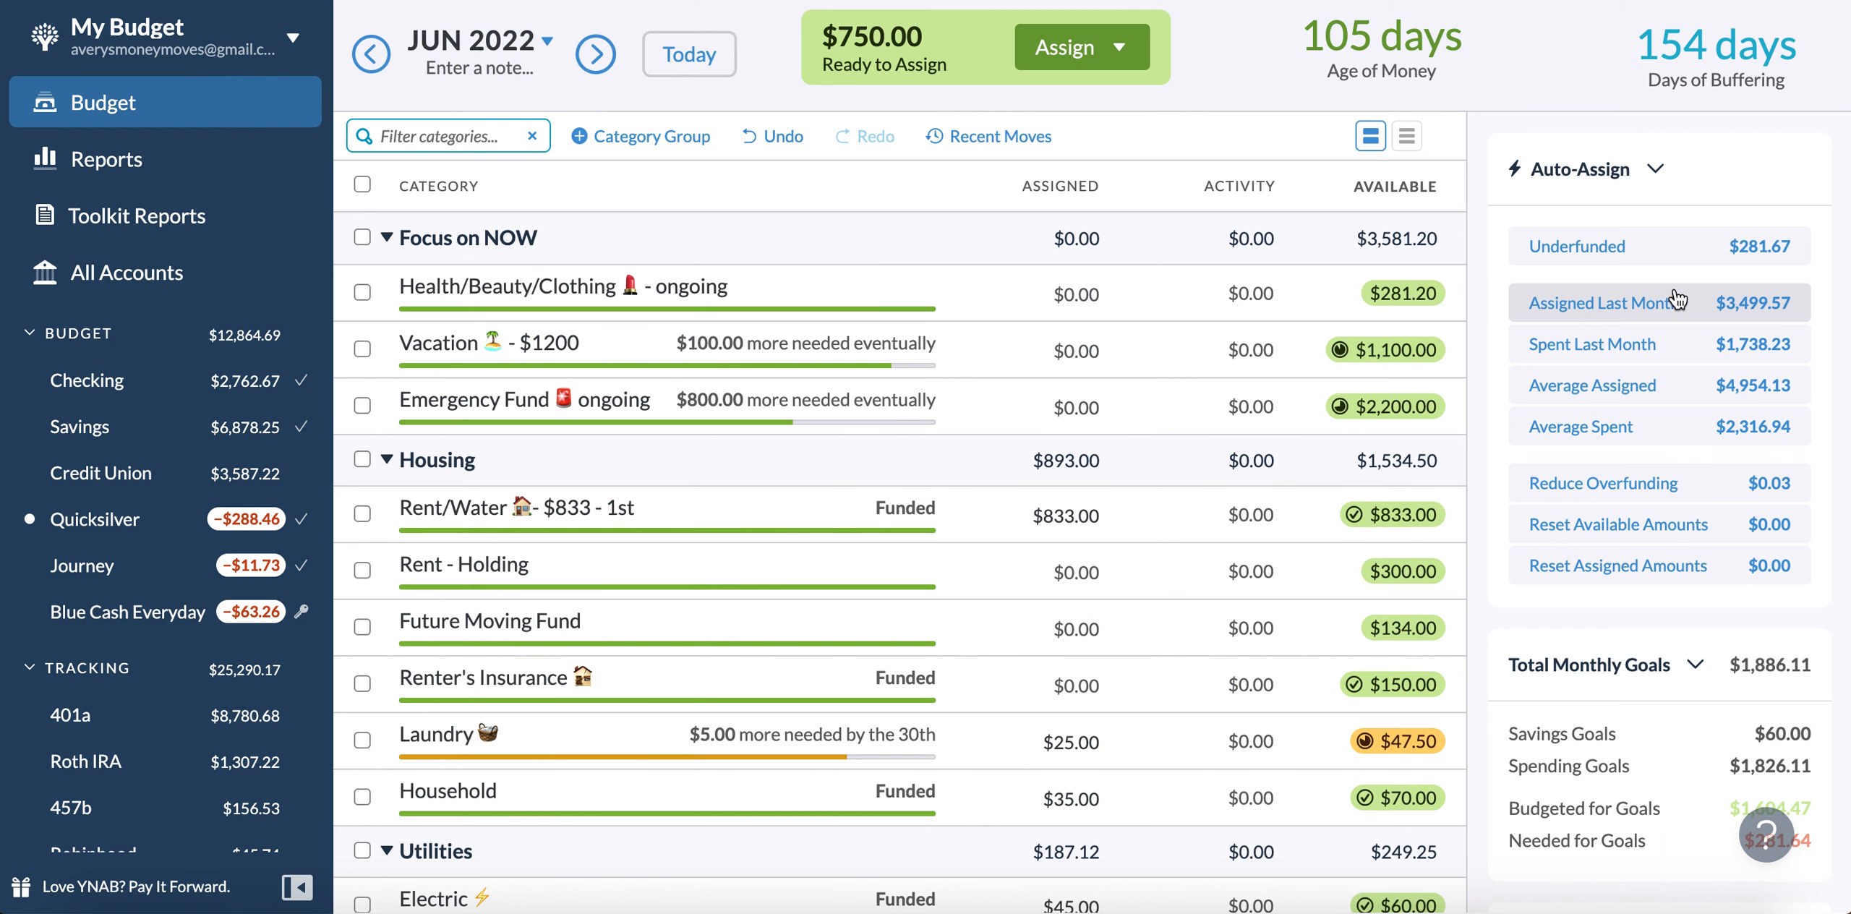
left_click(992, 616)
scroll(992, 616, "down", 3)
left_click(992, 616)
left_click(1012, 589)
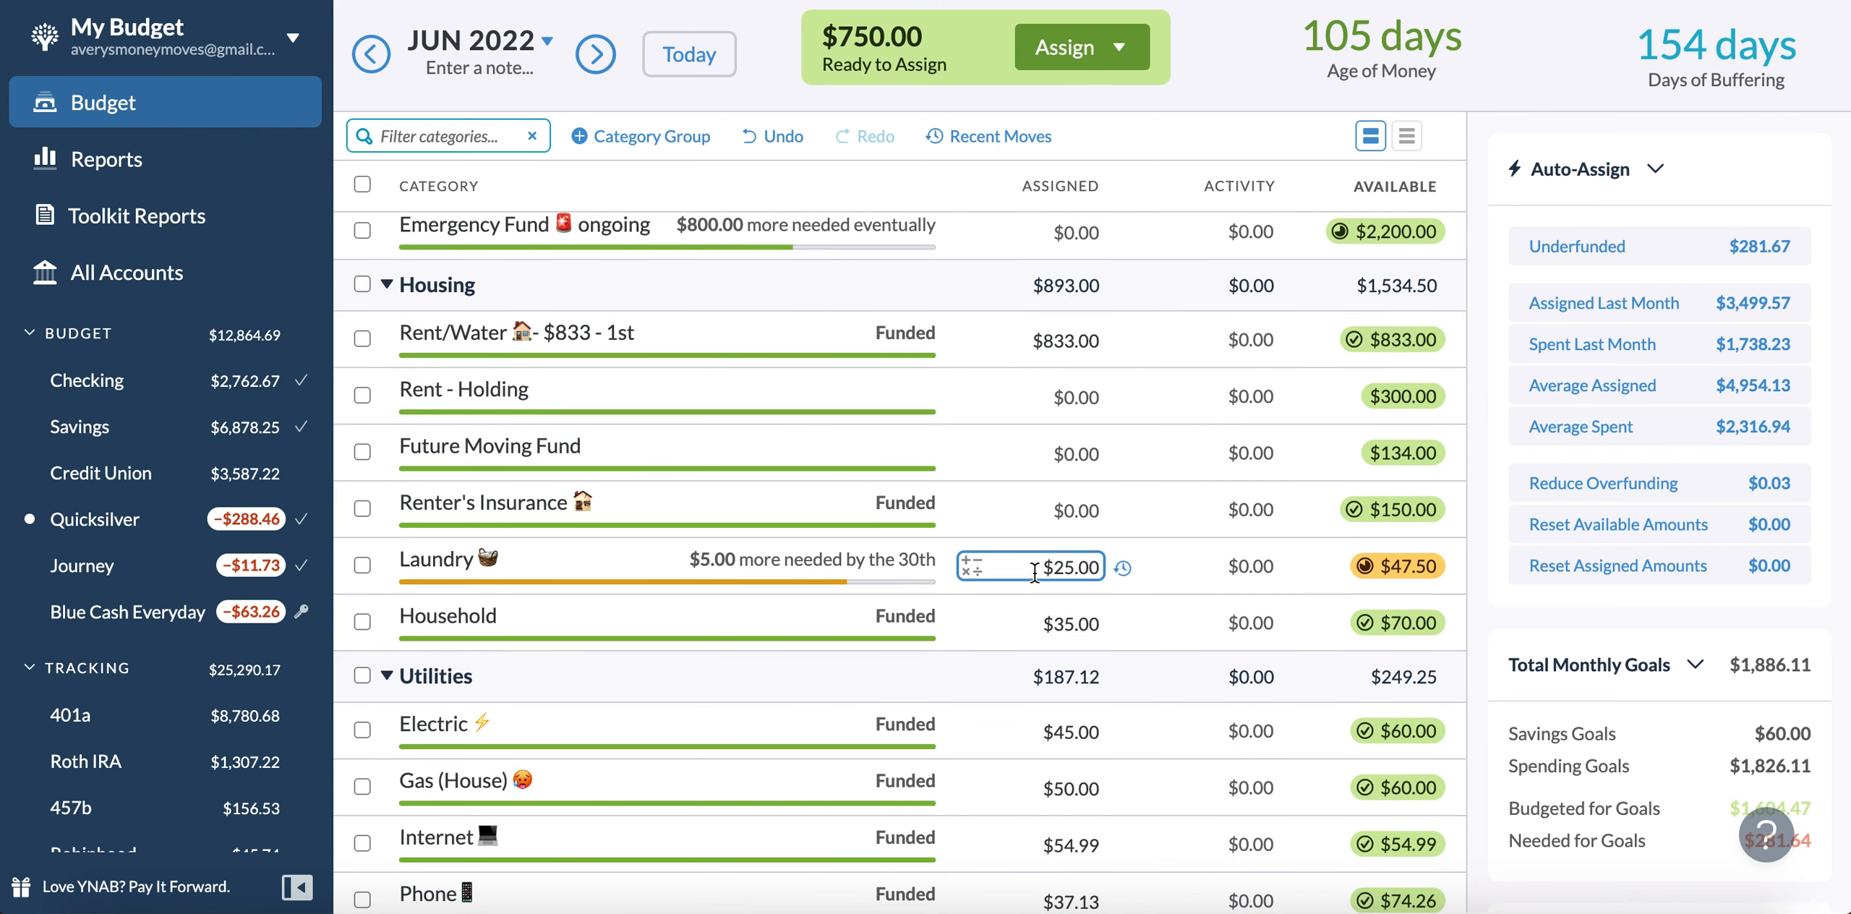
left_click(1039, 570)
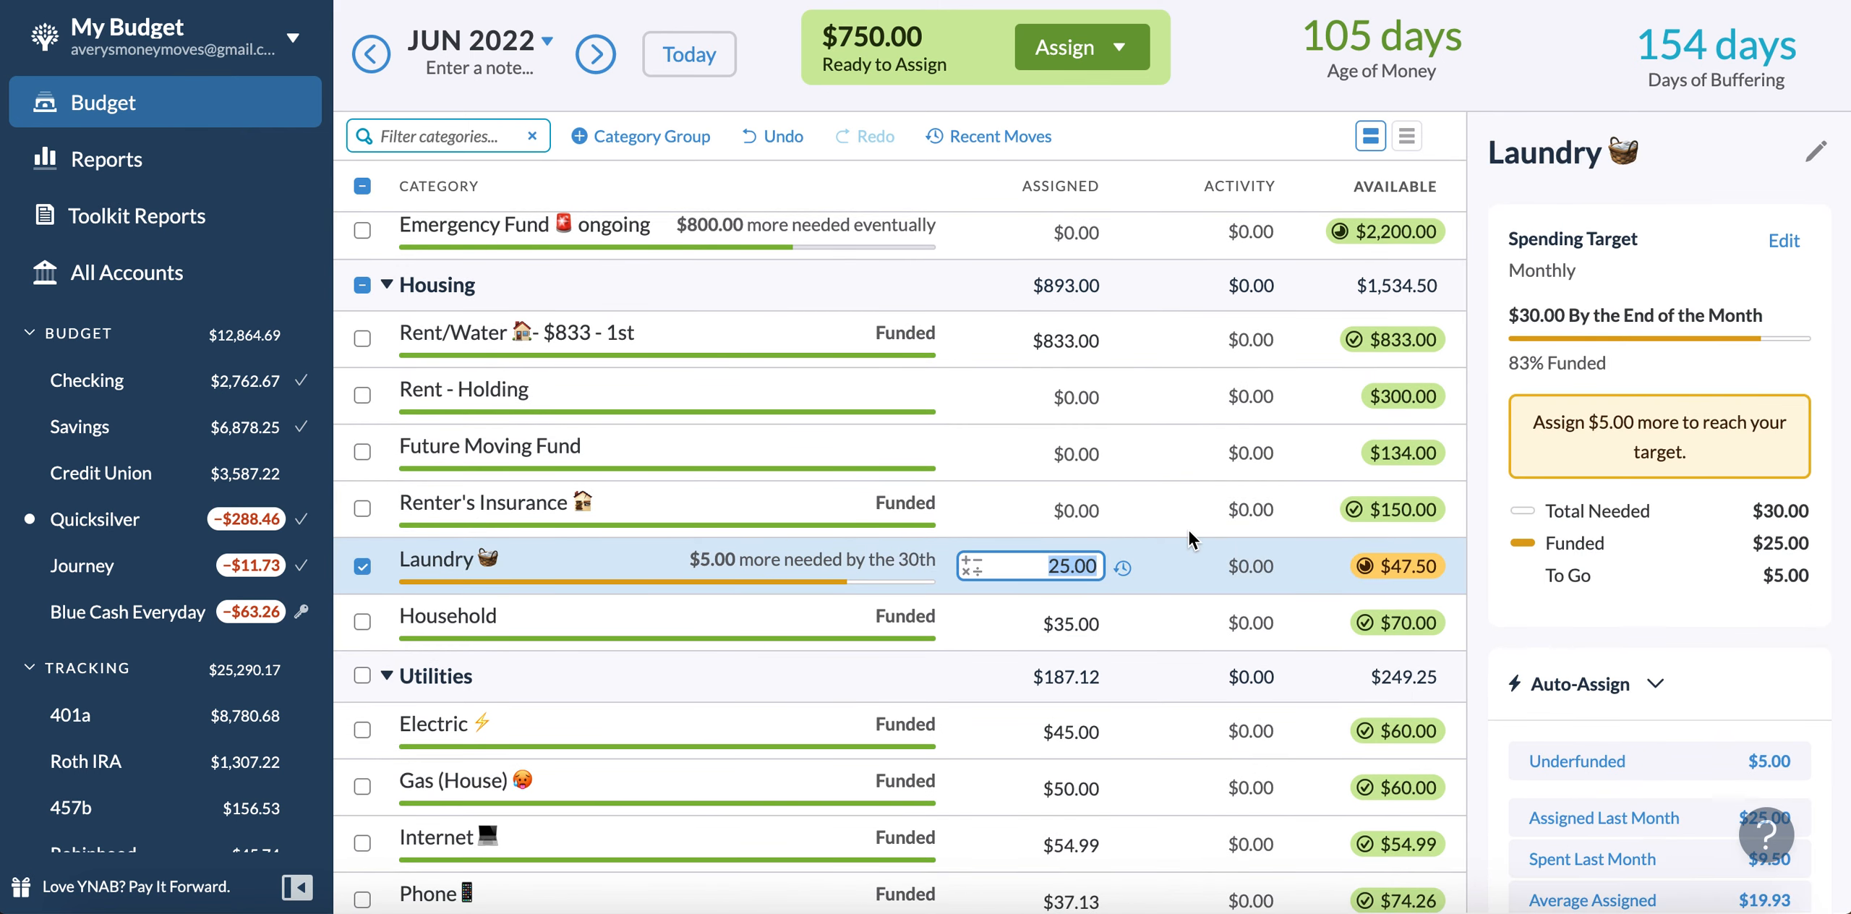
key("Right")
type("+")
type("5")
key("Return")
- Review the remaining June categories and add $15 to the Transportation category's assigned amount
scroll(899, 550, "down", 4)
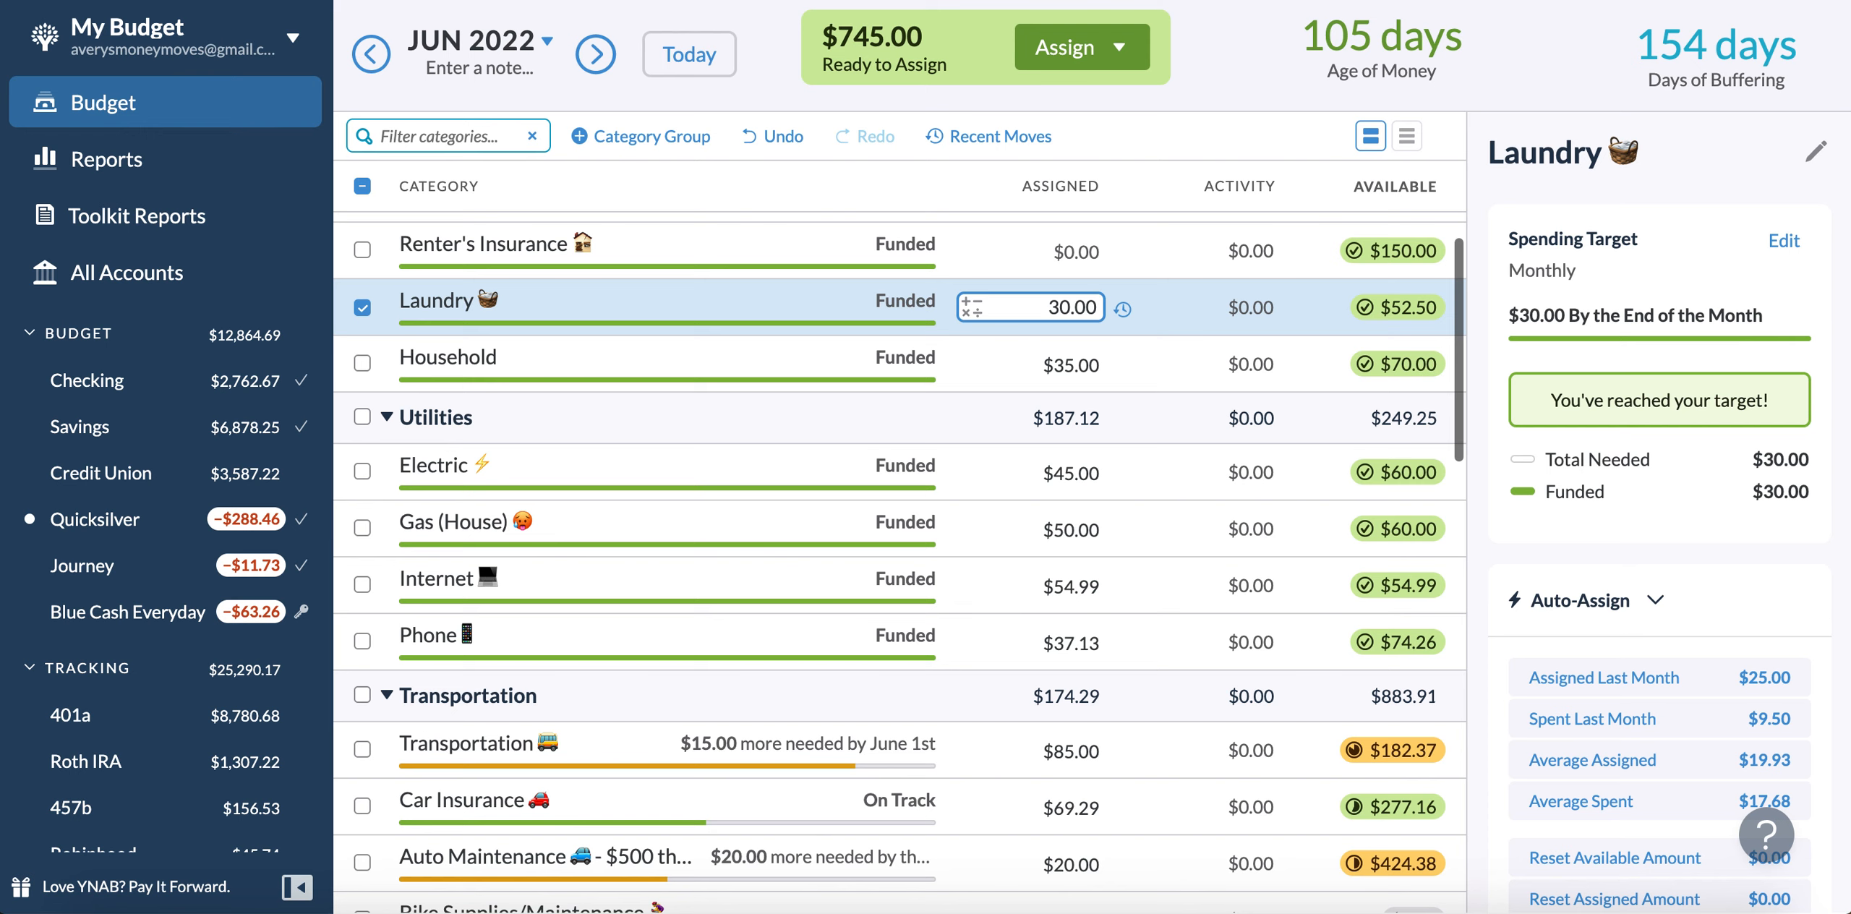
scroll(1050, 468, "down", 4)
left_click(1049, 474)
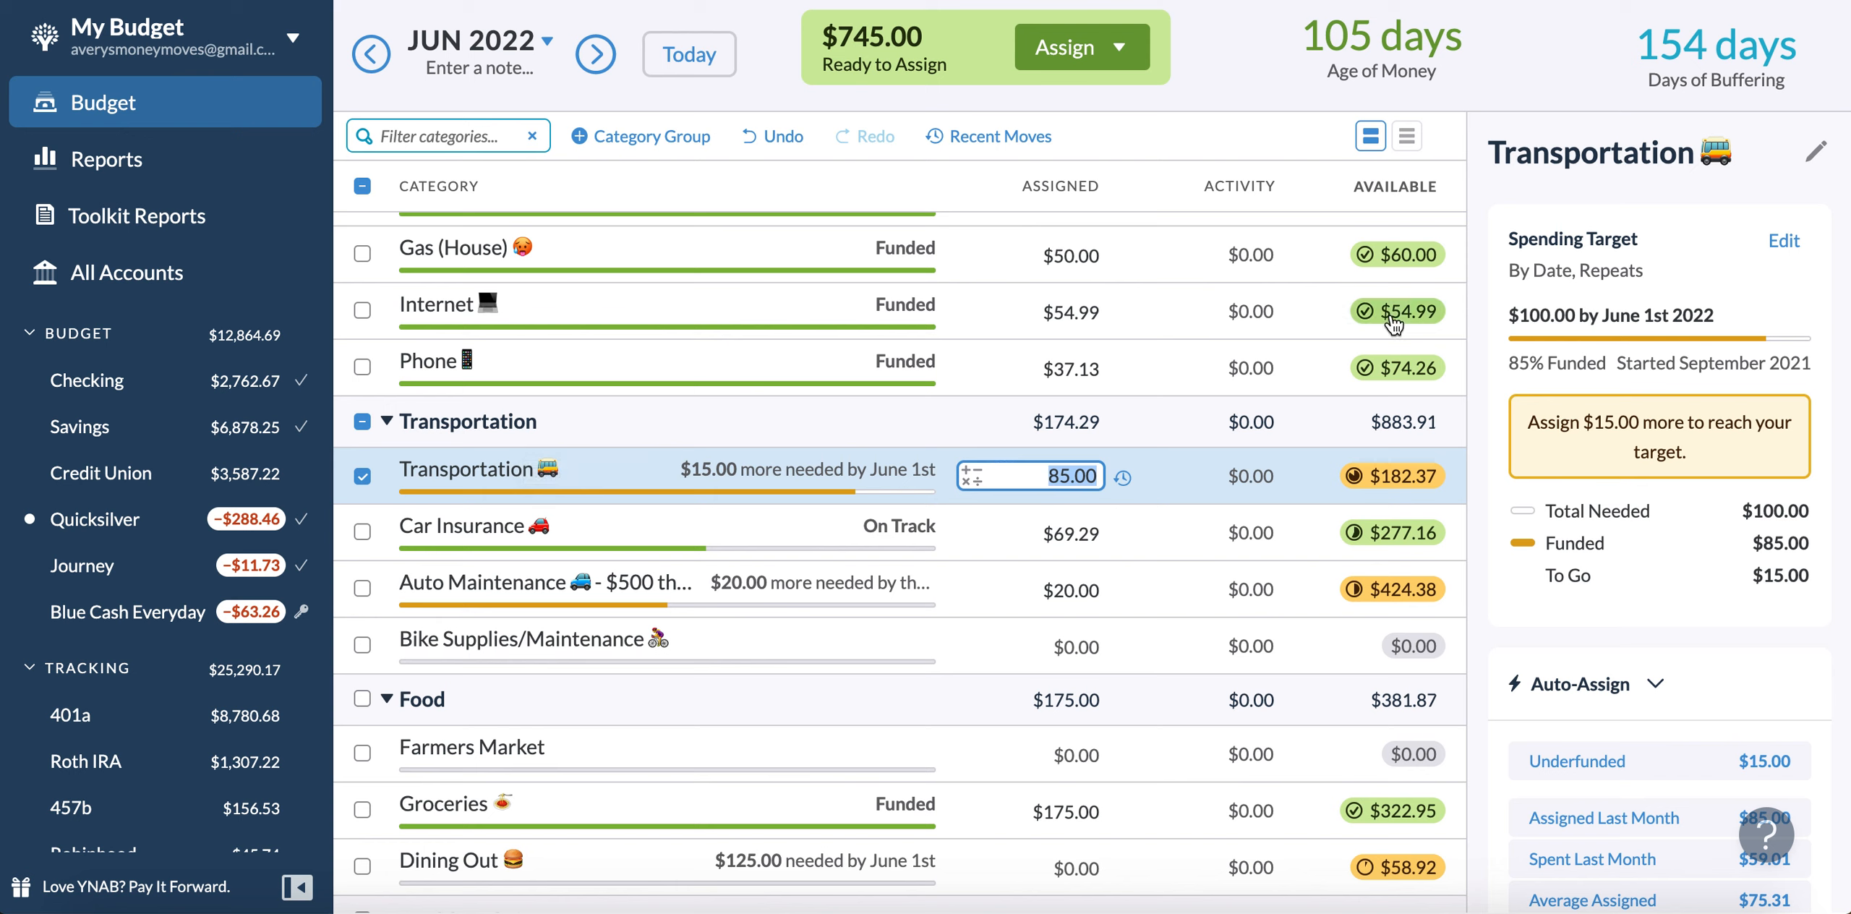
mouse_move(1394, 325)
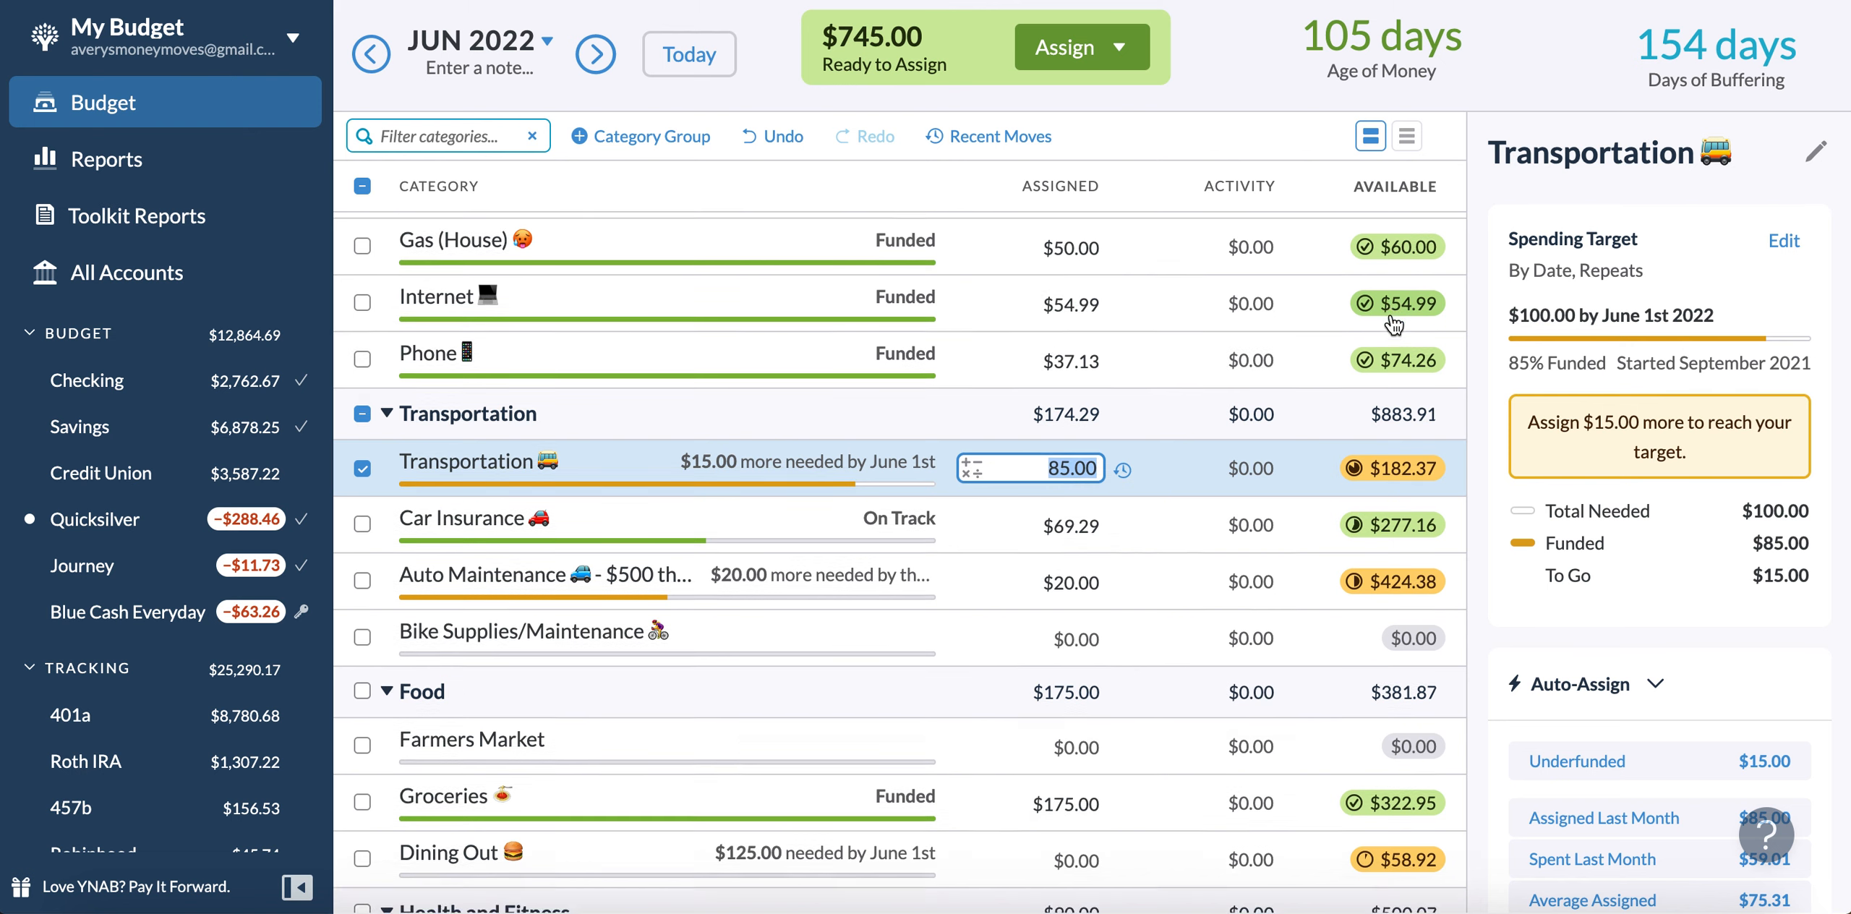
scroll(1304, 396, "down", 15)
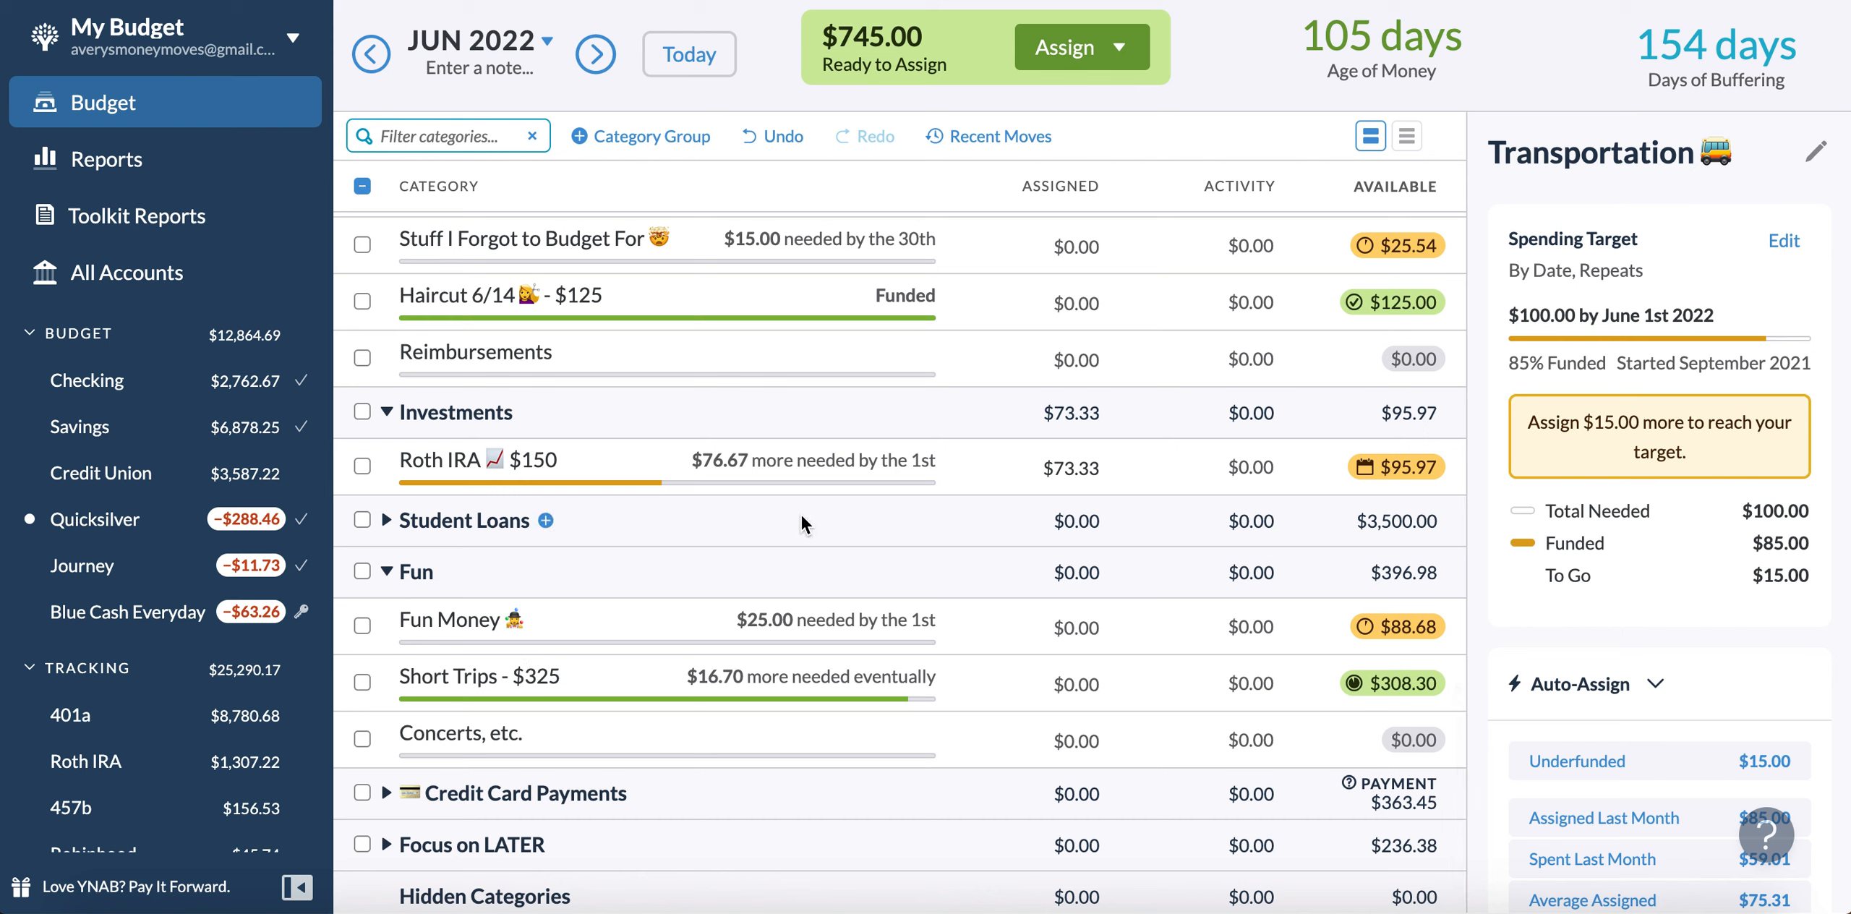
left_click(1033, 359)
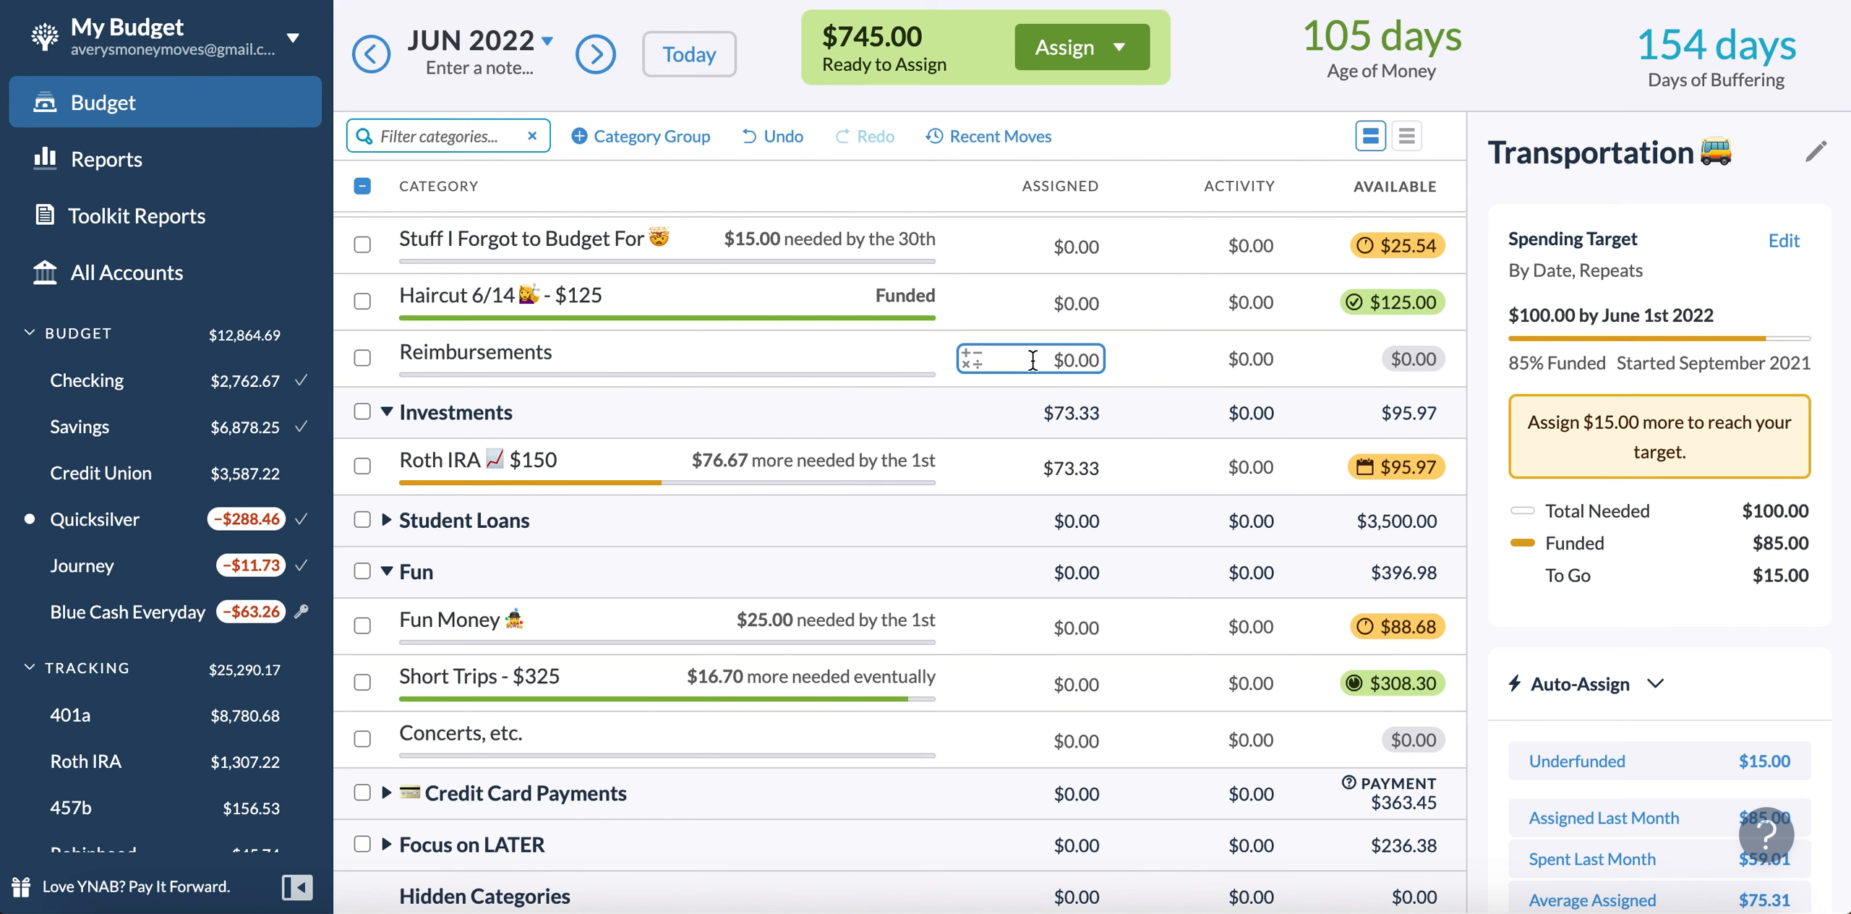
scroll(1033, 359, "up", 15)
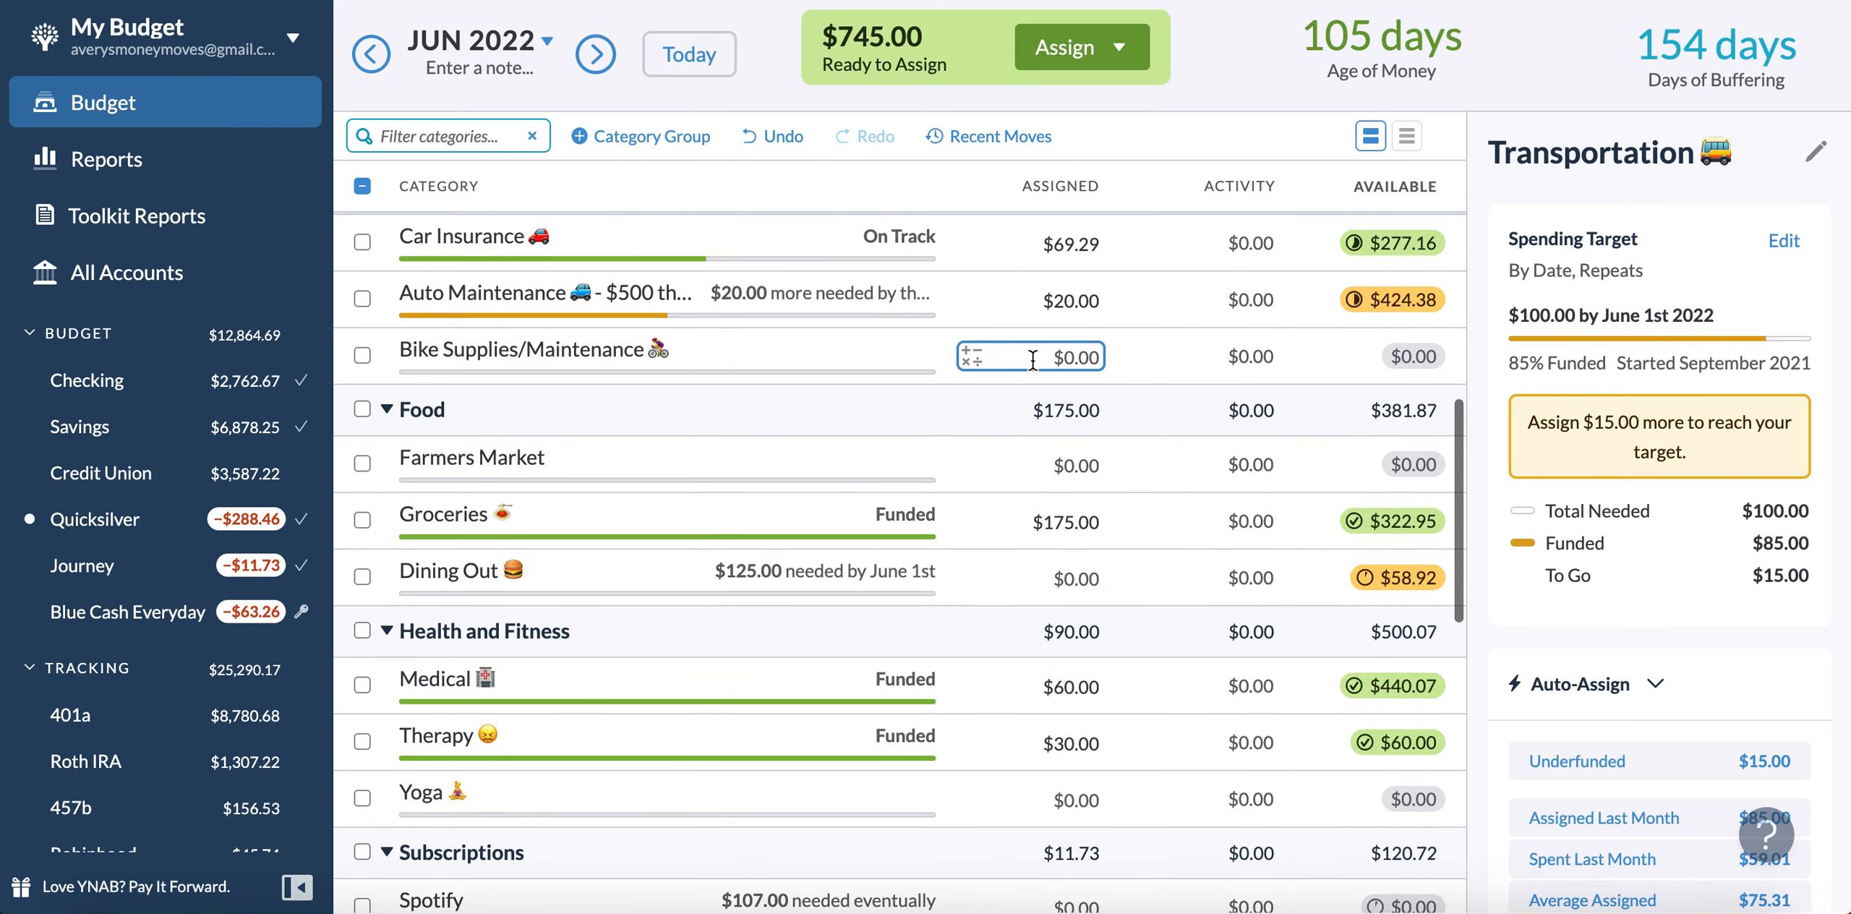
scroll(1032, 360, "up", 3)
left_click(1061, 373)
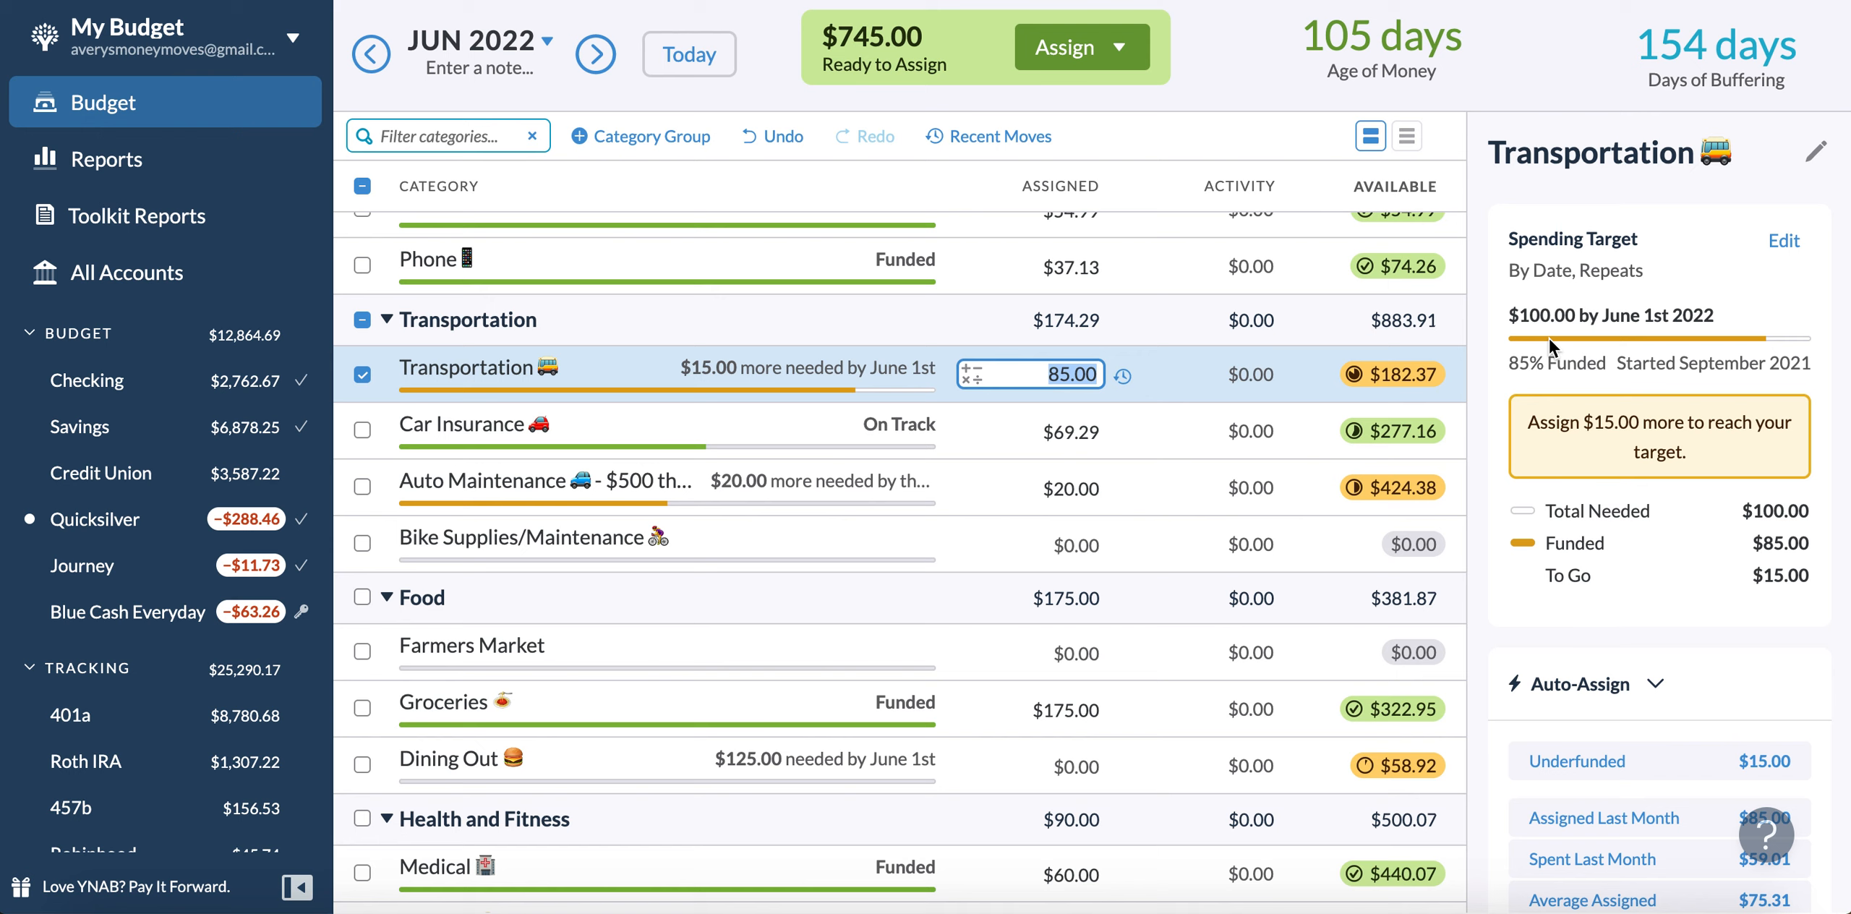
key("Right")
type("+15")
key("Return")
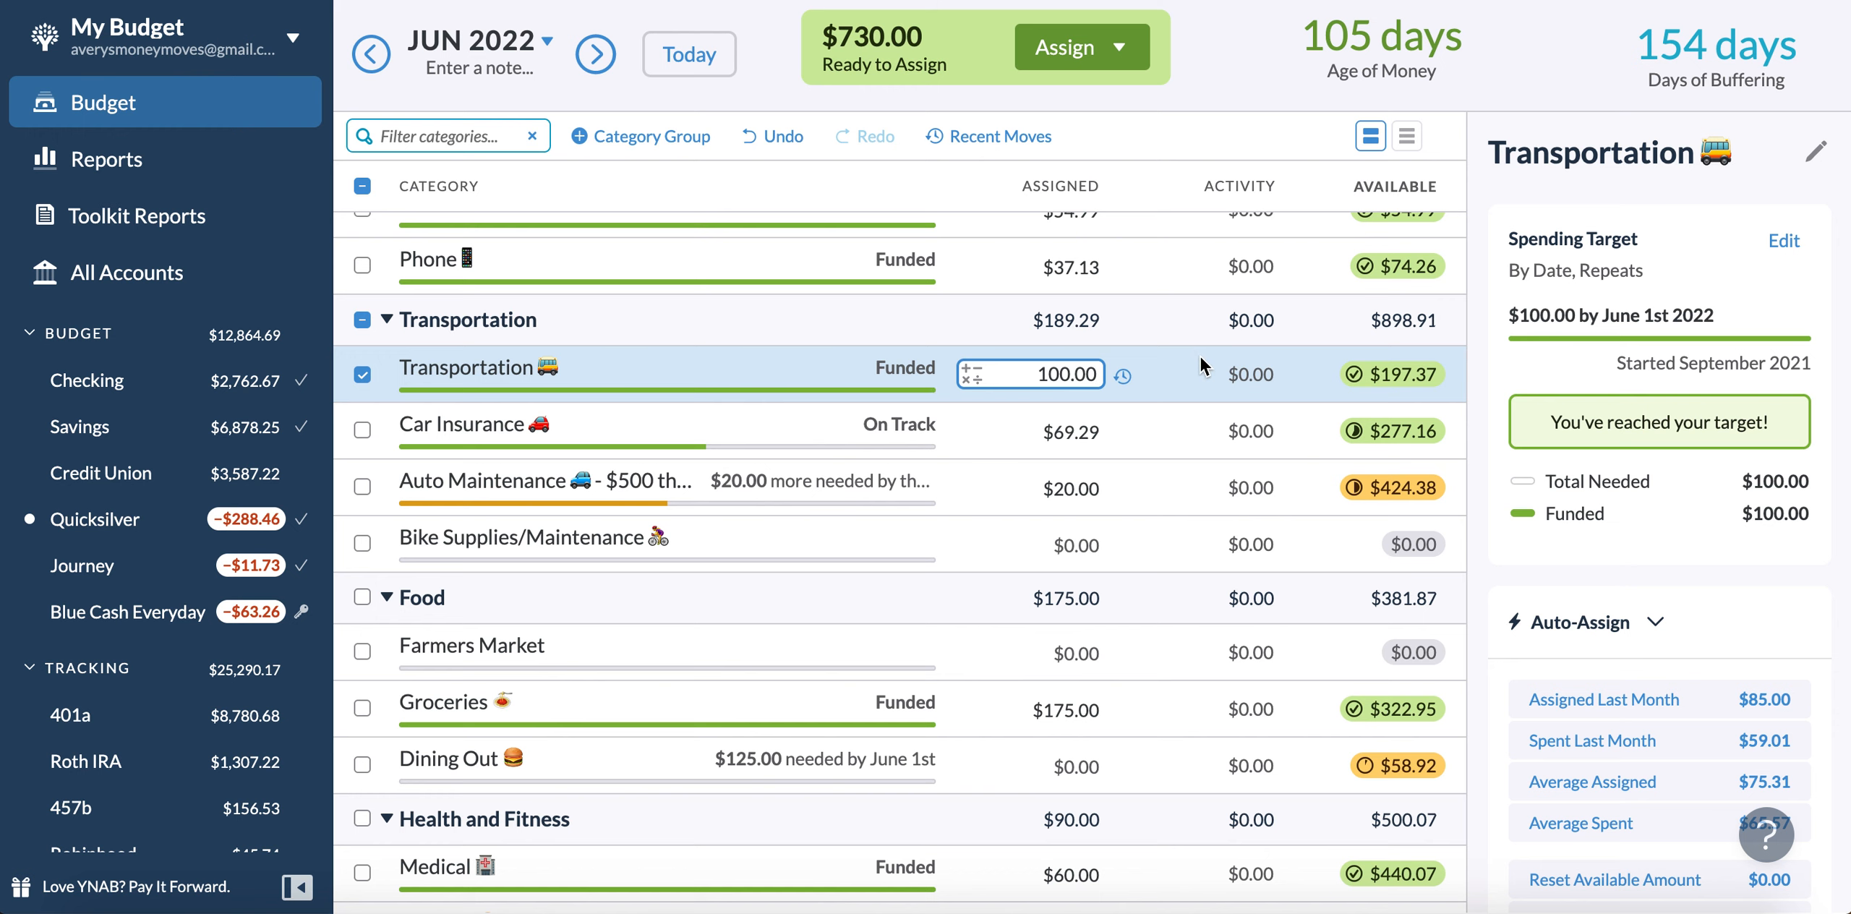
- Add $20 to the Auto Maintenance category's assigned amount for June 2022
left_click(1070, 488)
key("Right")
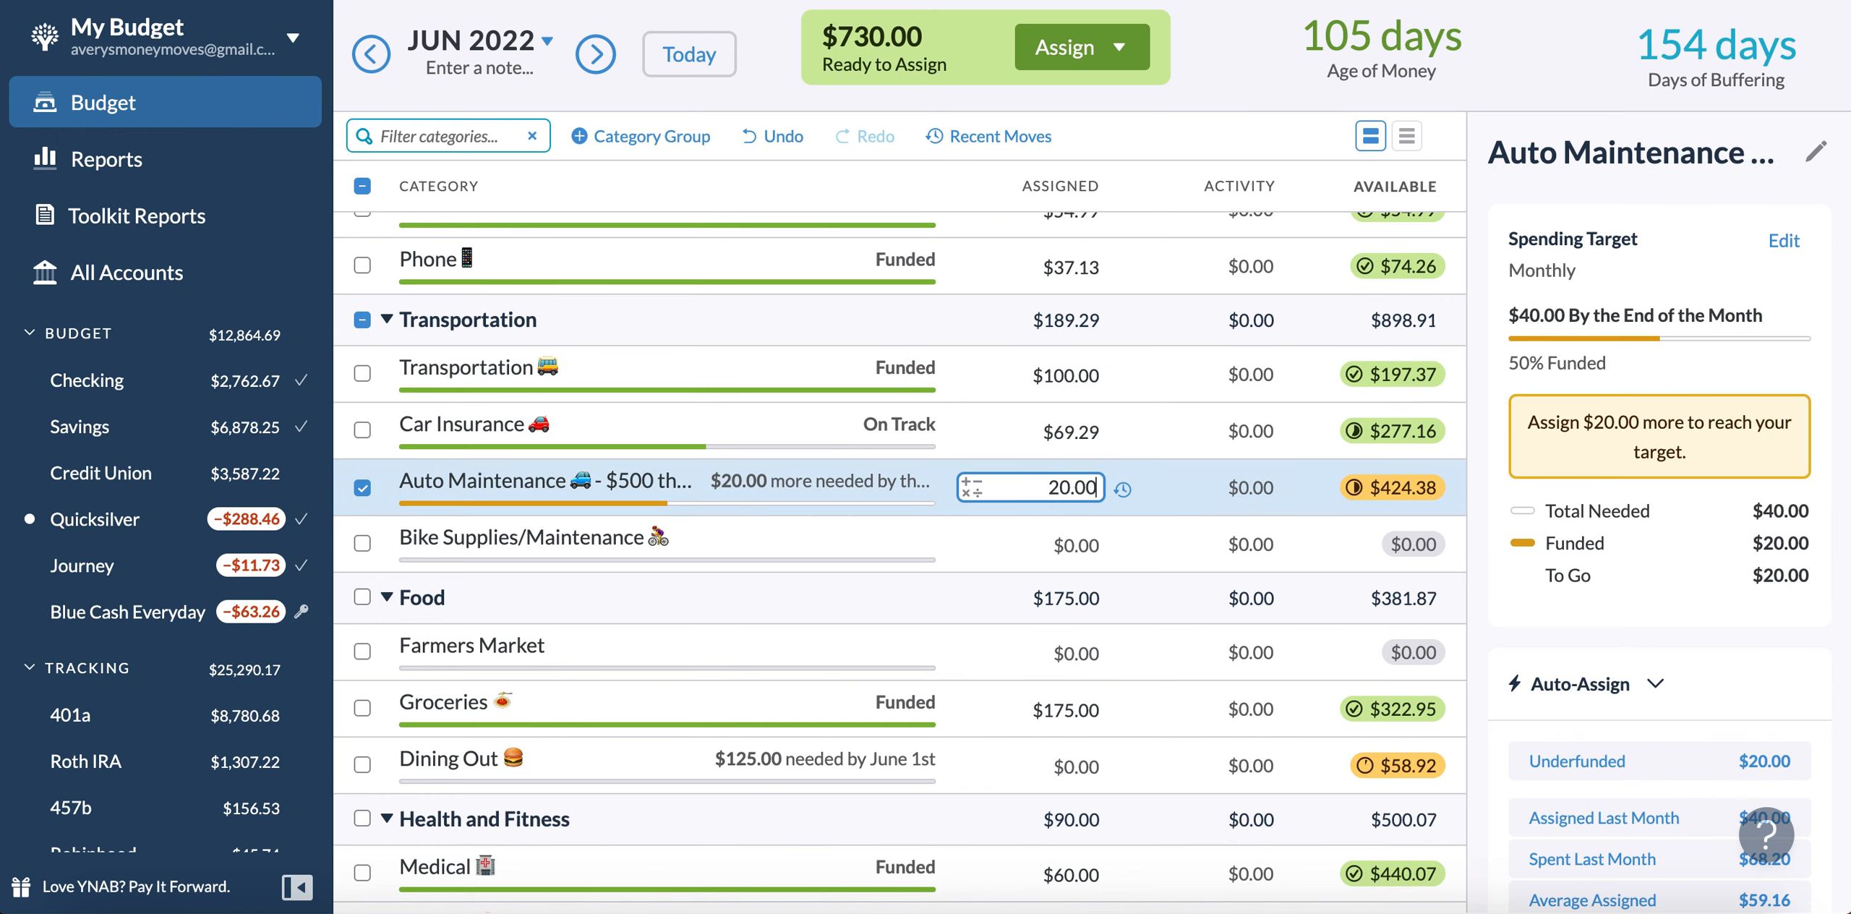
type("+20")
key("Return")
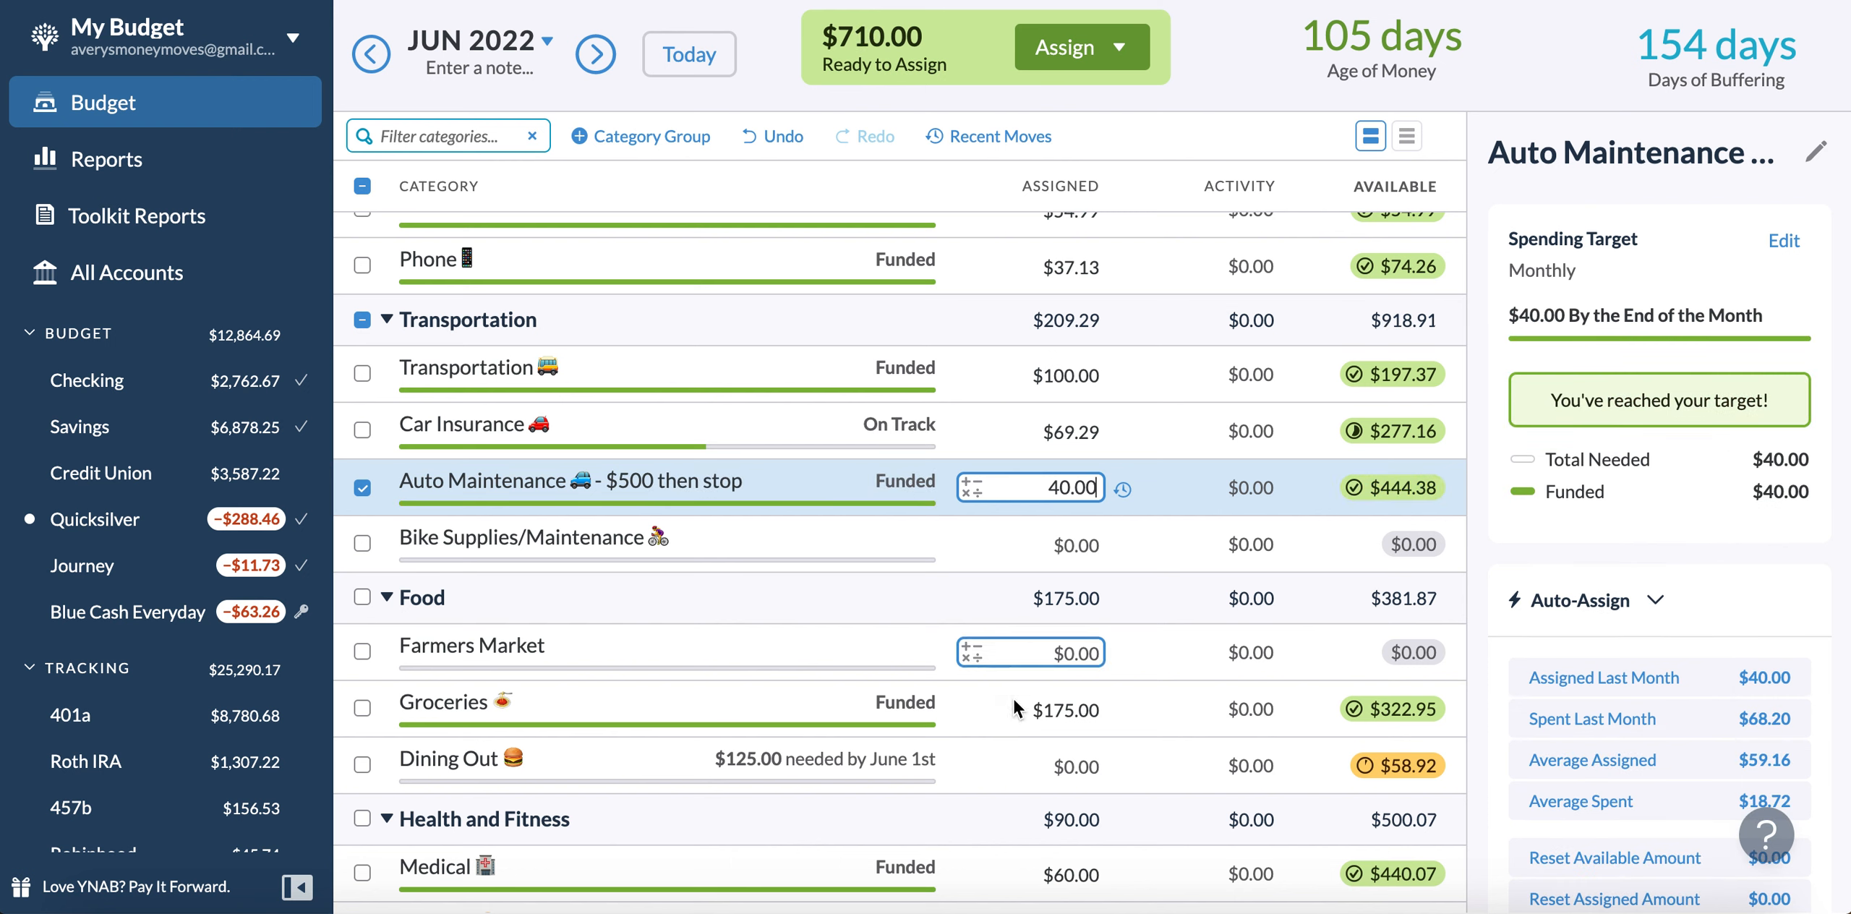
- Assign $125 to the Dining Out category for June 2022 and clear the category selection
left_click(1036, 768)
type("125")
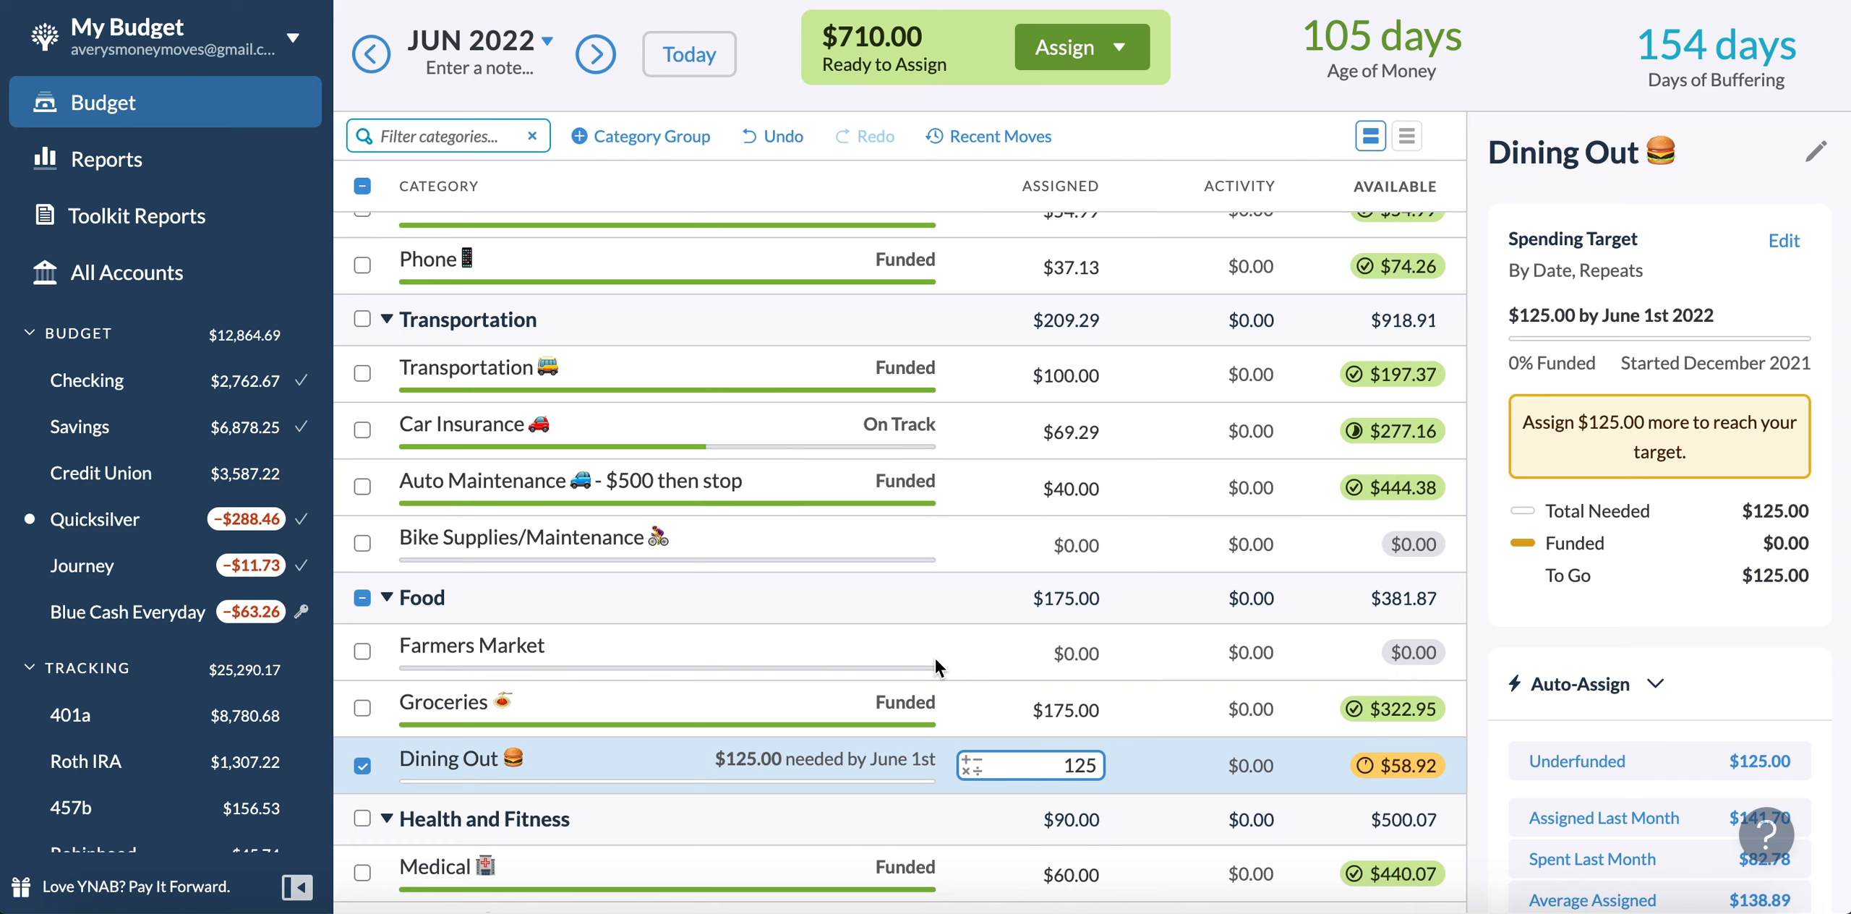
key("Return")
scroll(899, 552, "down", 4)
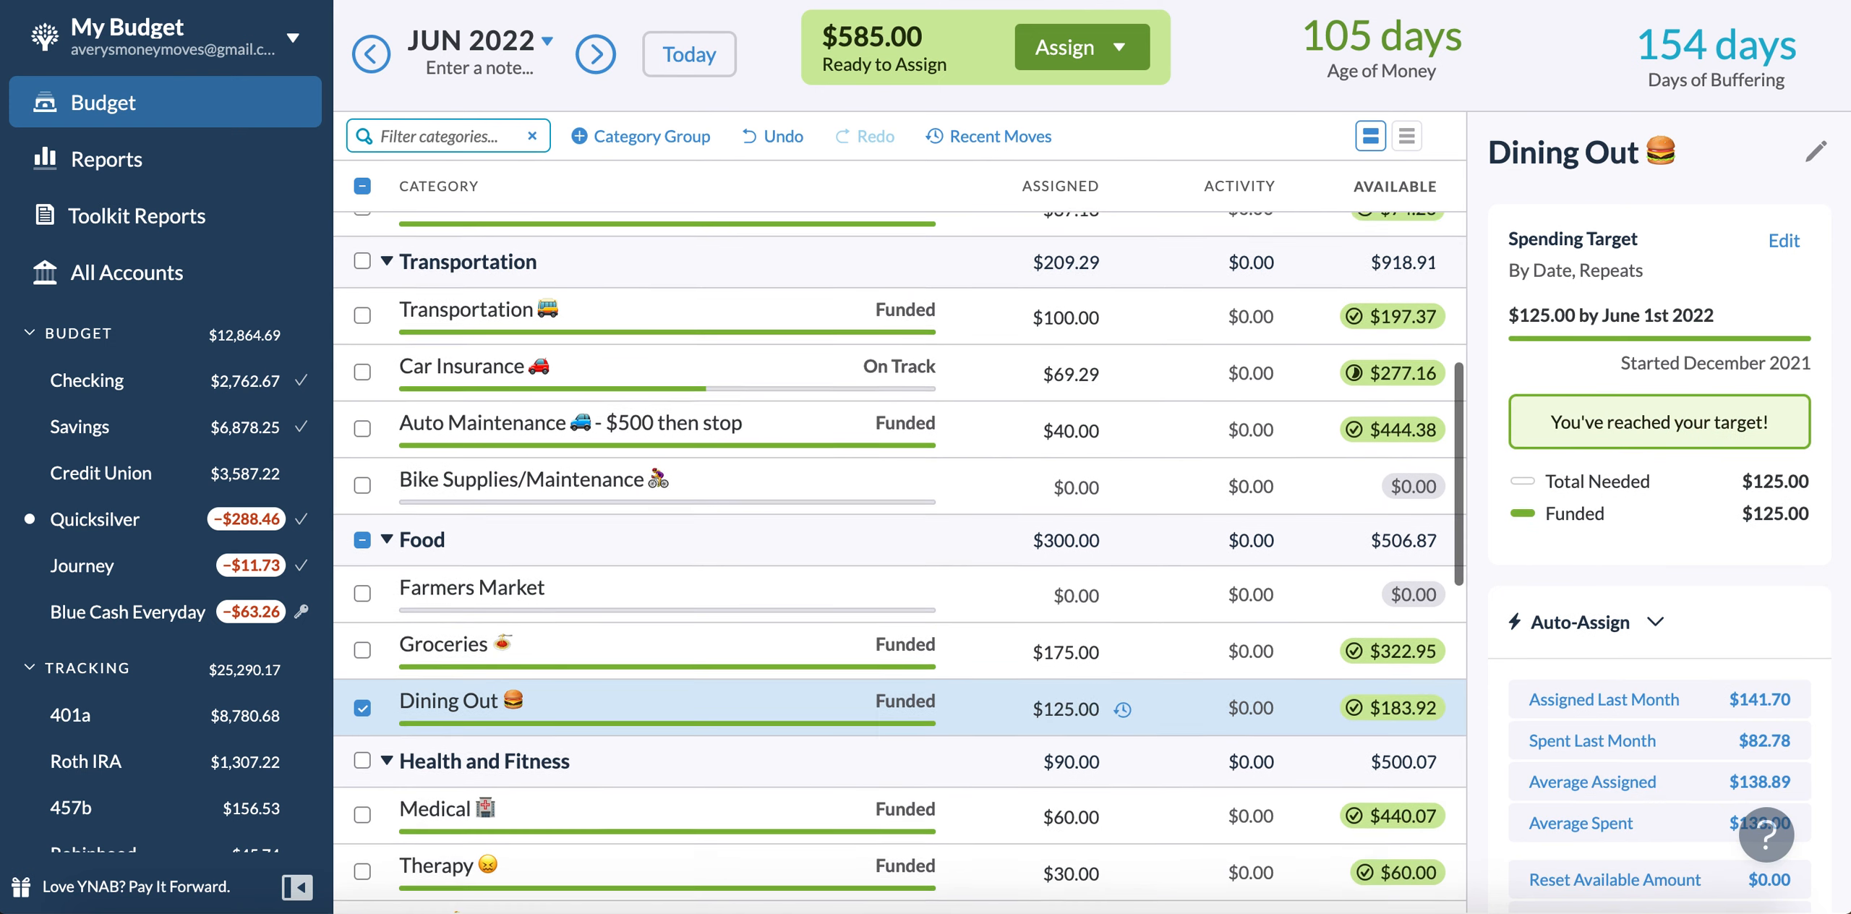
scroll(712, 503, "down", 3)
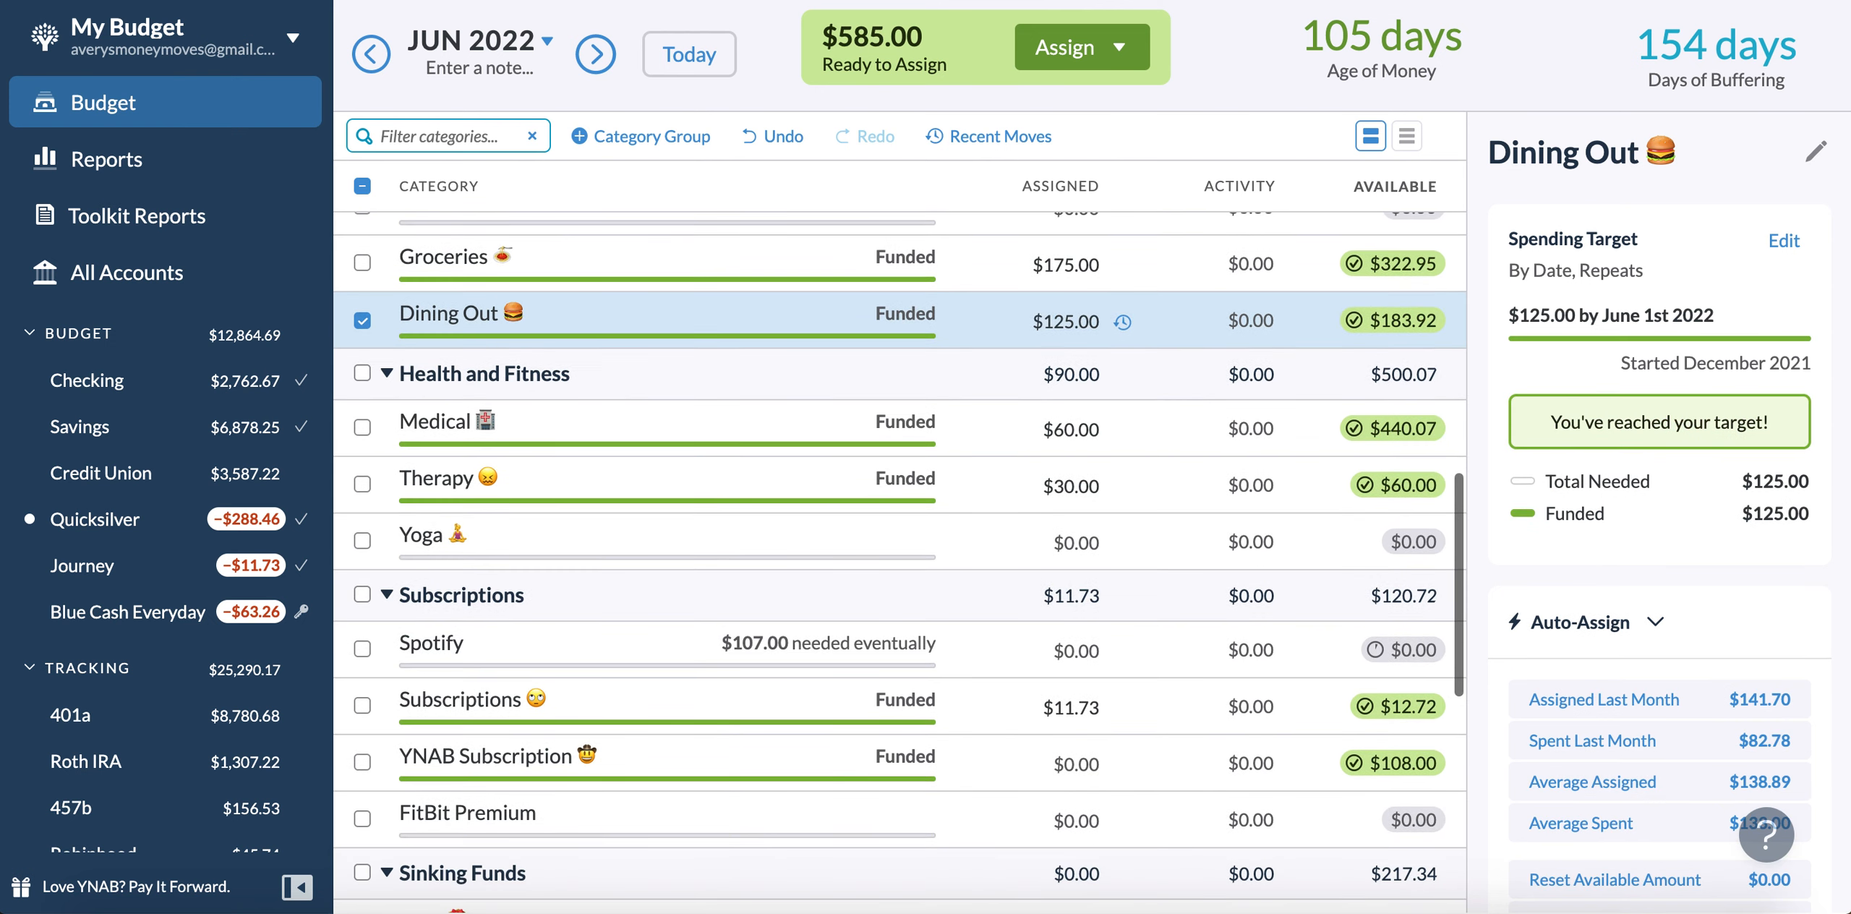
left_click(363, 187)
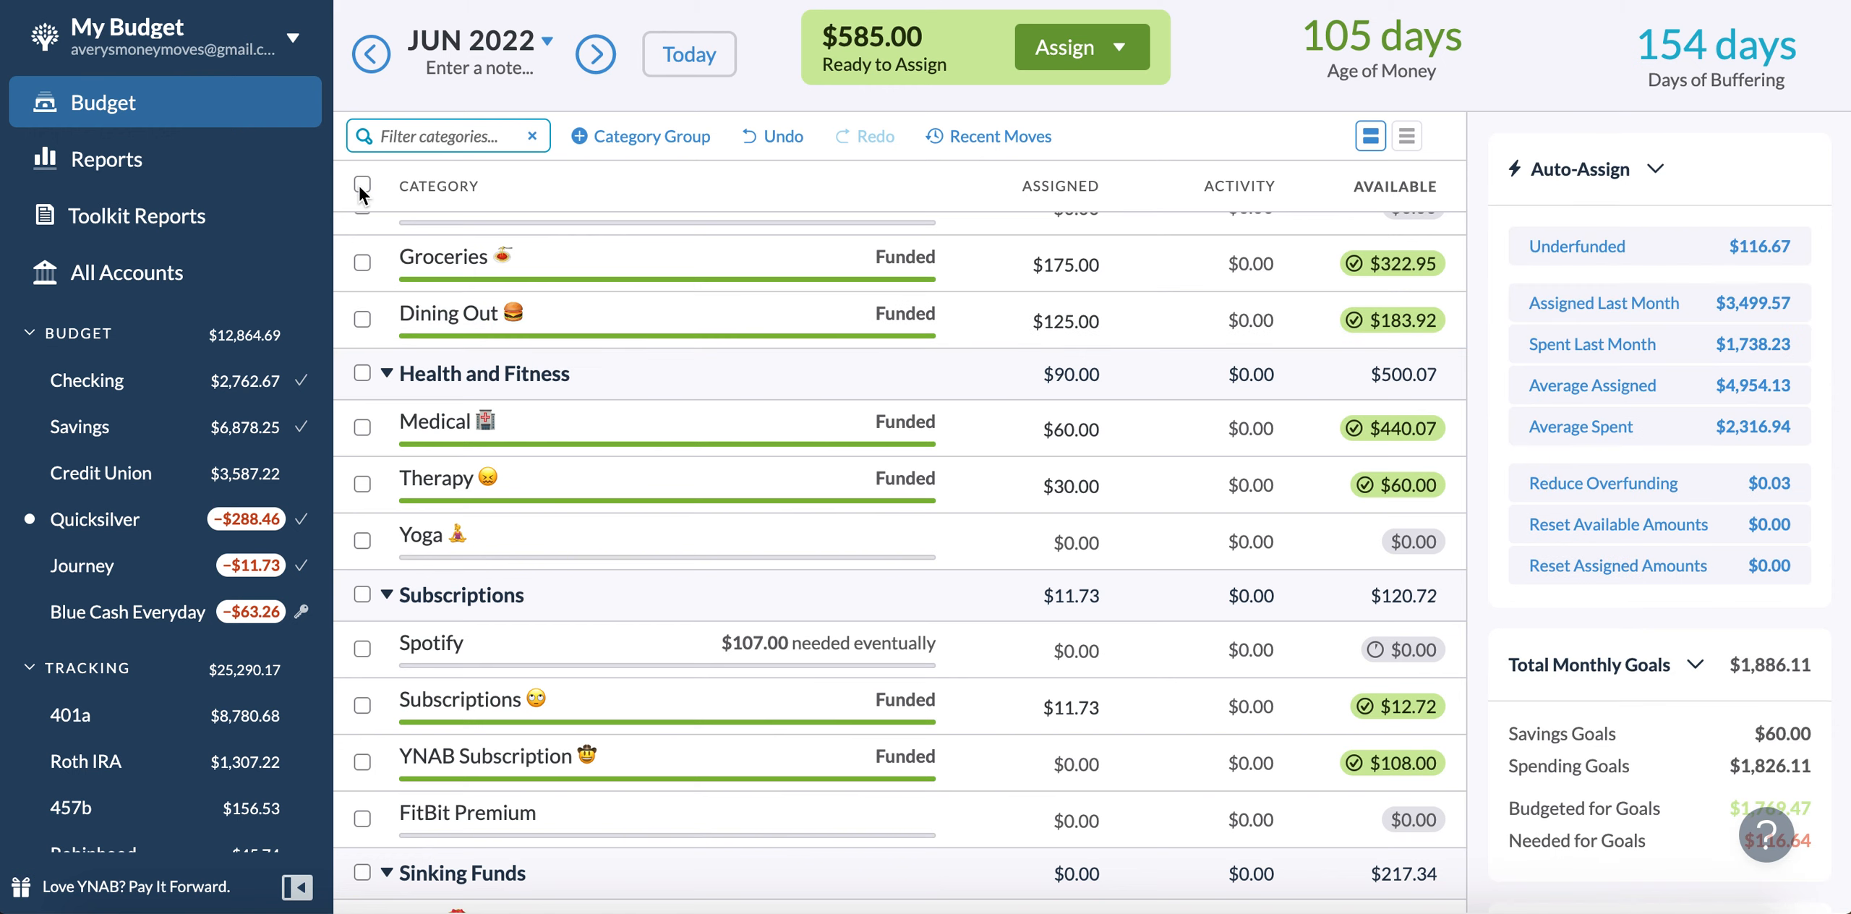
- Assign $15 to the Stuff I Forgot to Budget For category in the June Sinking Funds group
scroll(1171, 413, "down", 1)
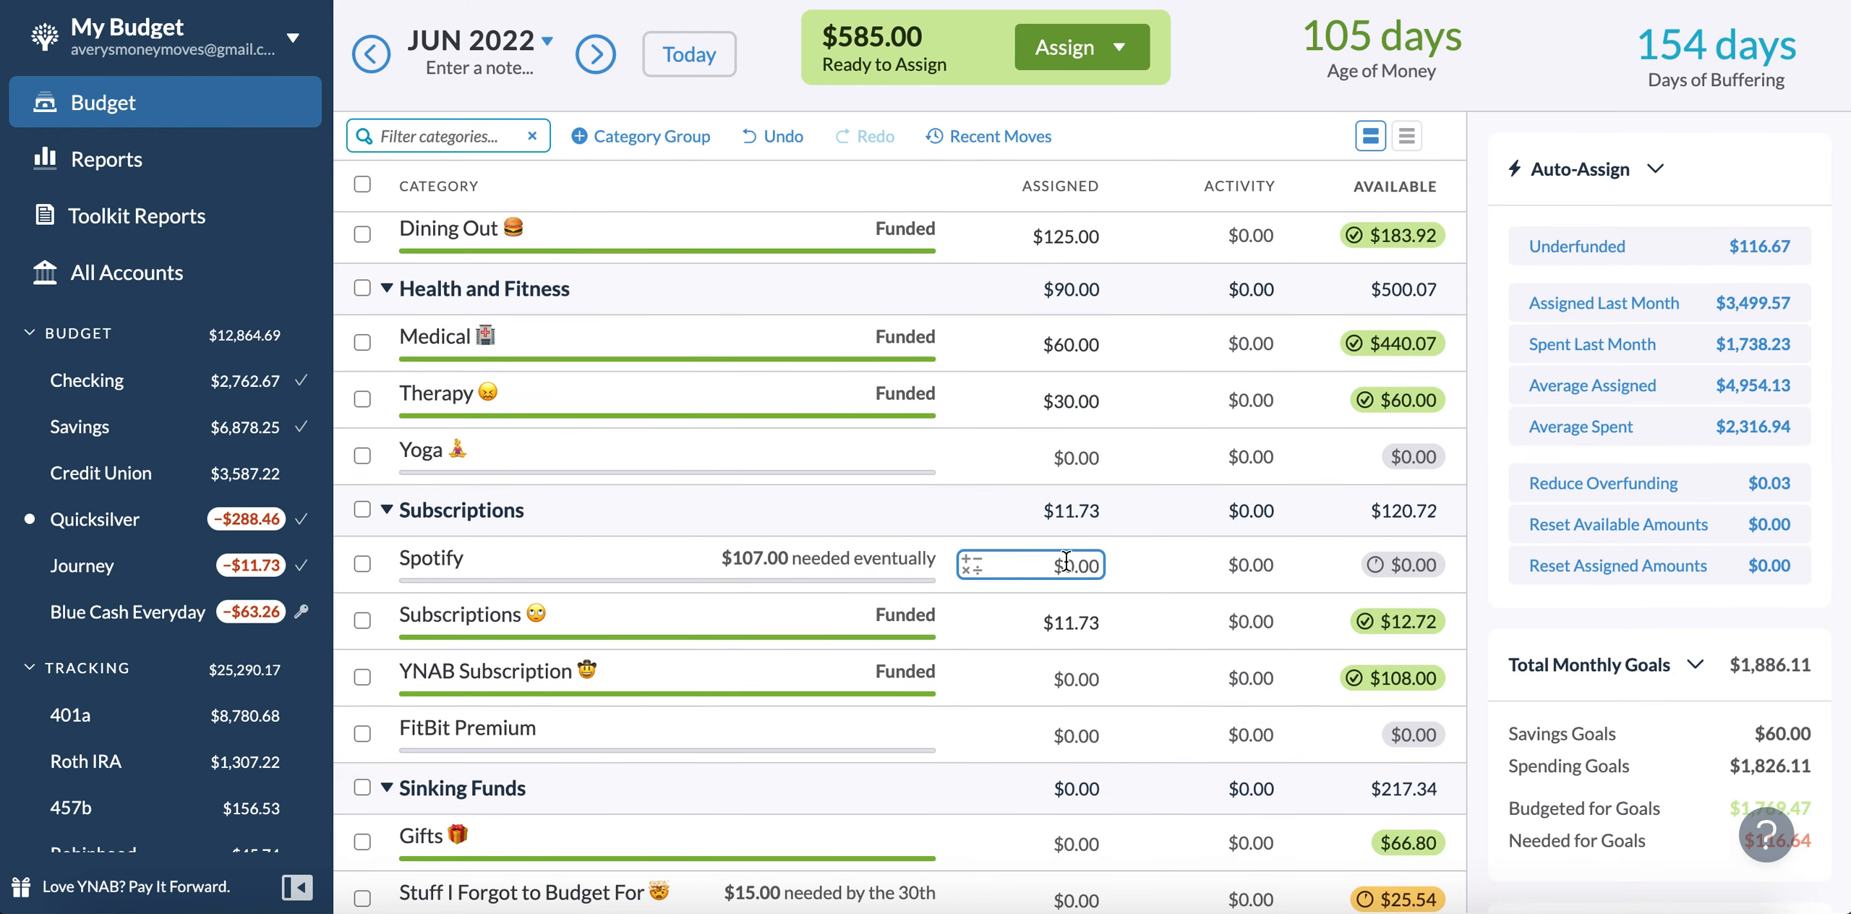
scroll(1146, 714, "down", 3)
left_click(1070, 712)
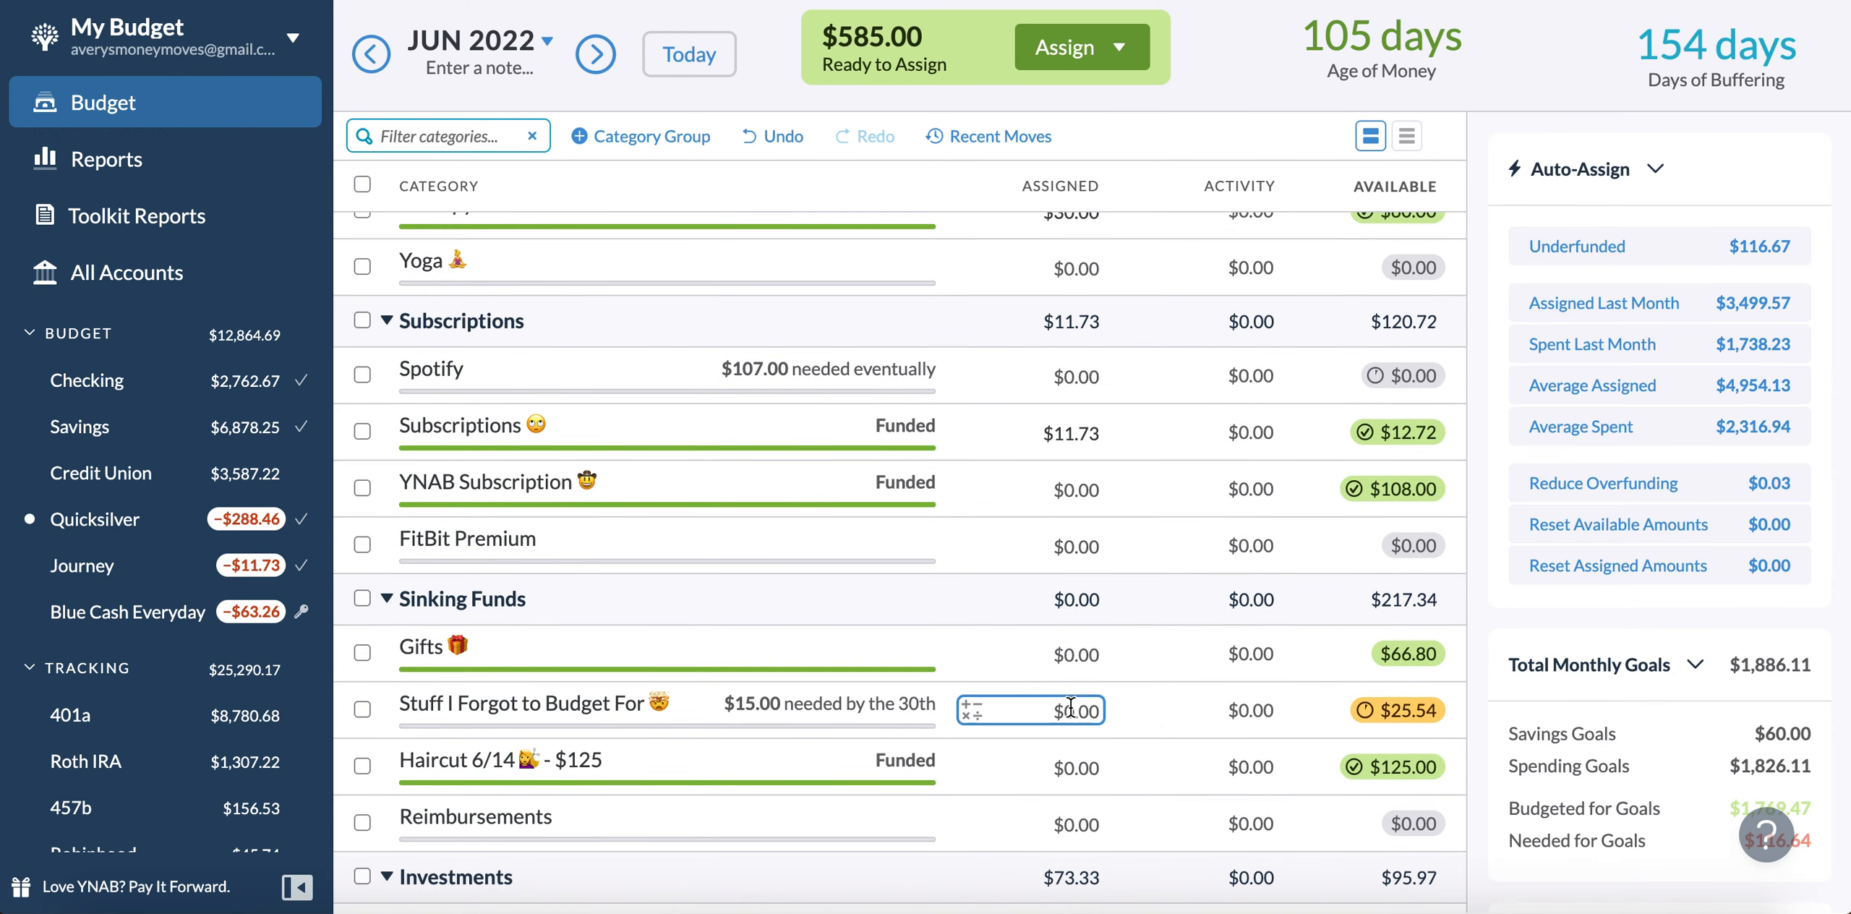
type("15")
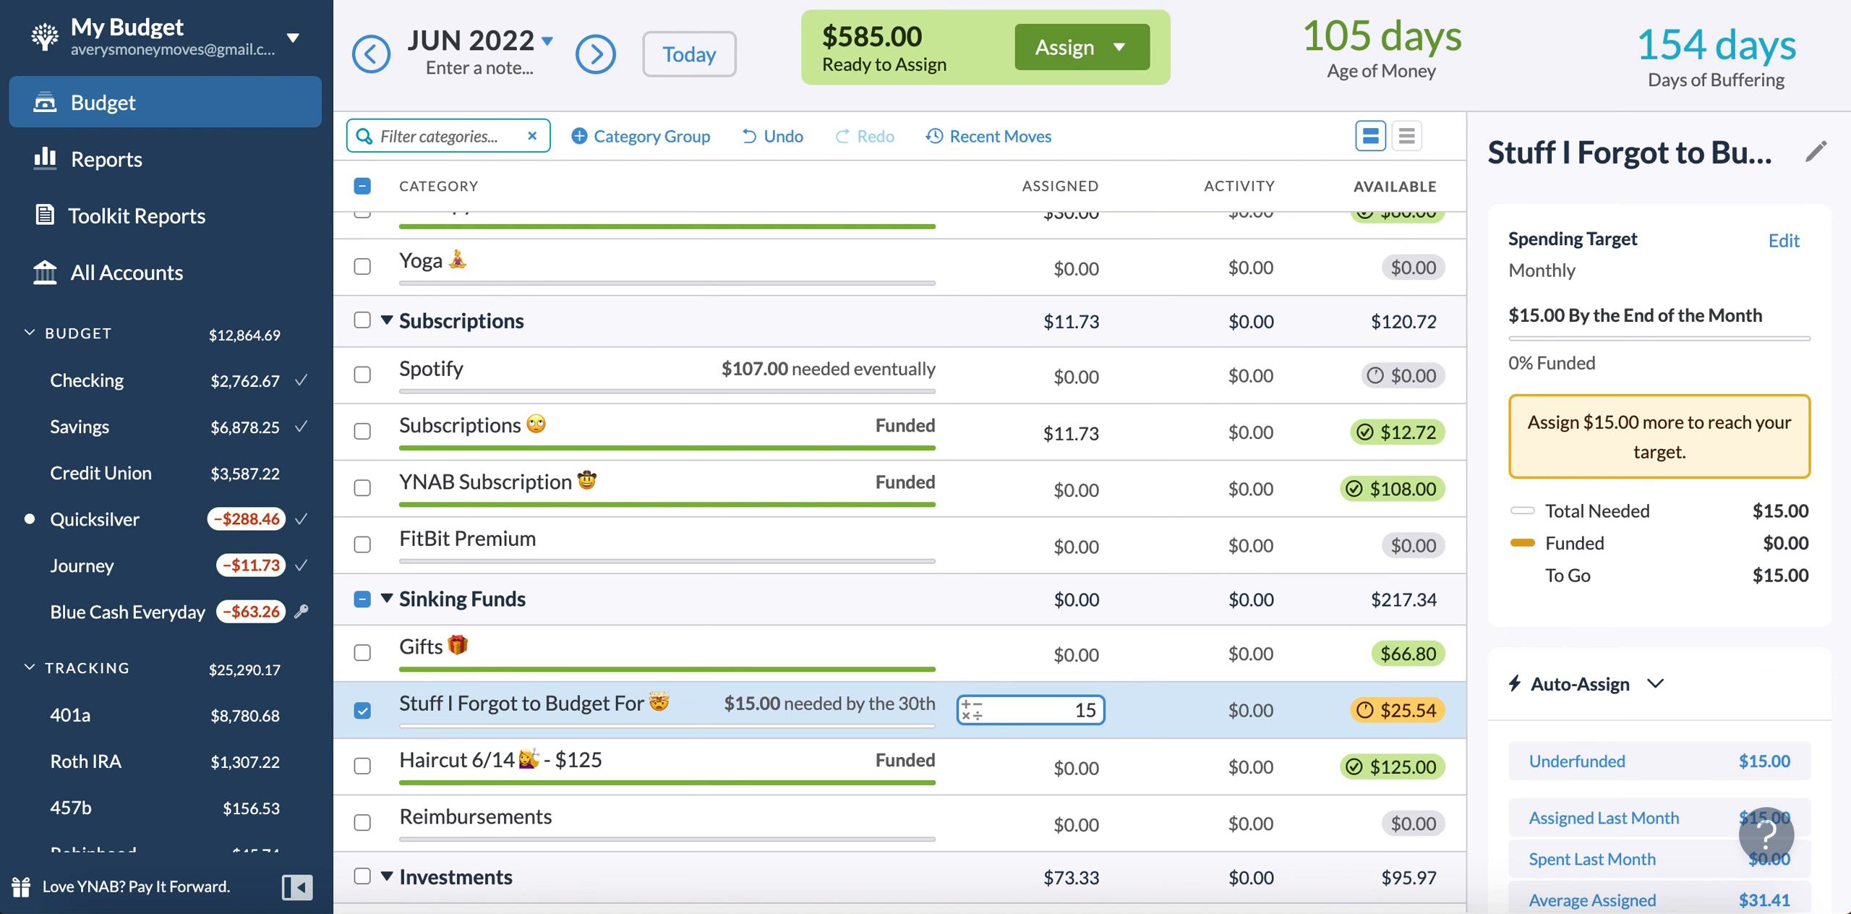
key("Return")
- Add $76.67 to the Roth IRA category's June assigned amount and deselect the Investments group
scroll(661, 616, "down", 1)
scroll(660, 616, "down", 4)
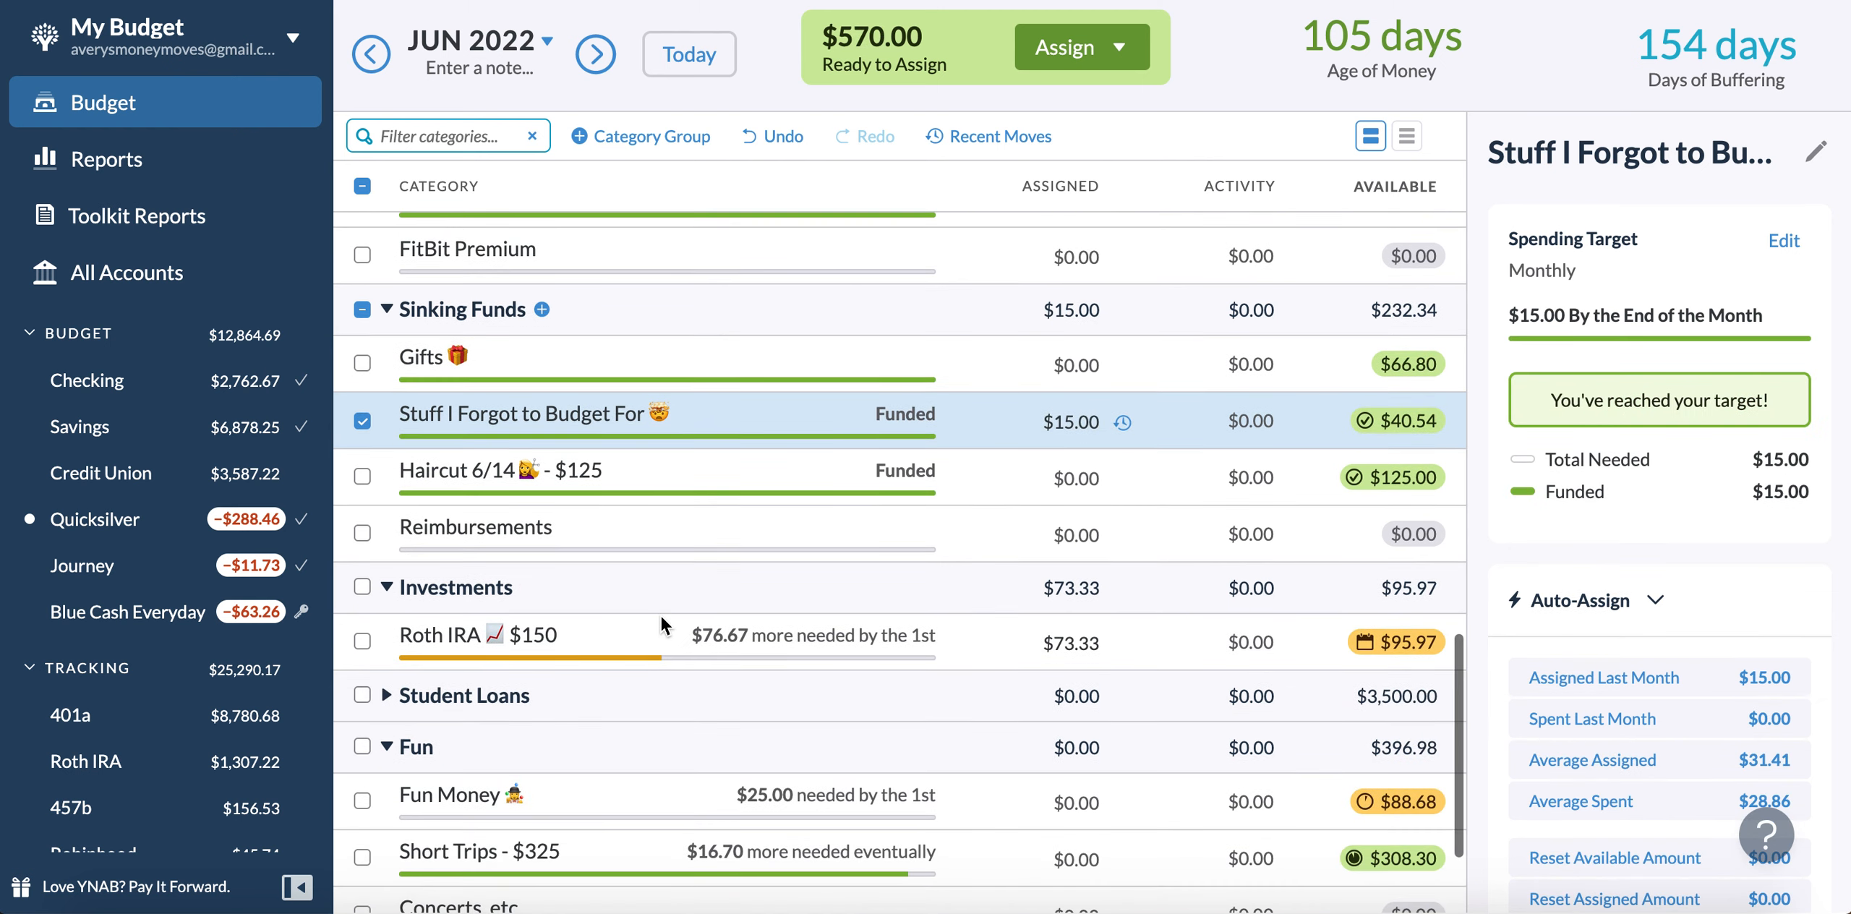
left_click(1096, 642)
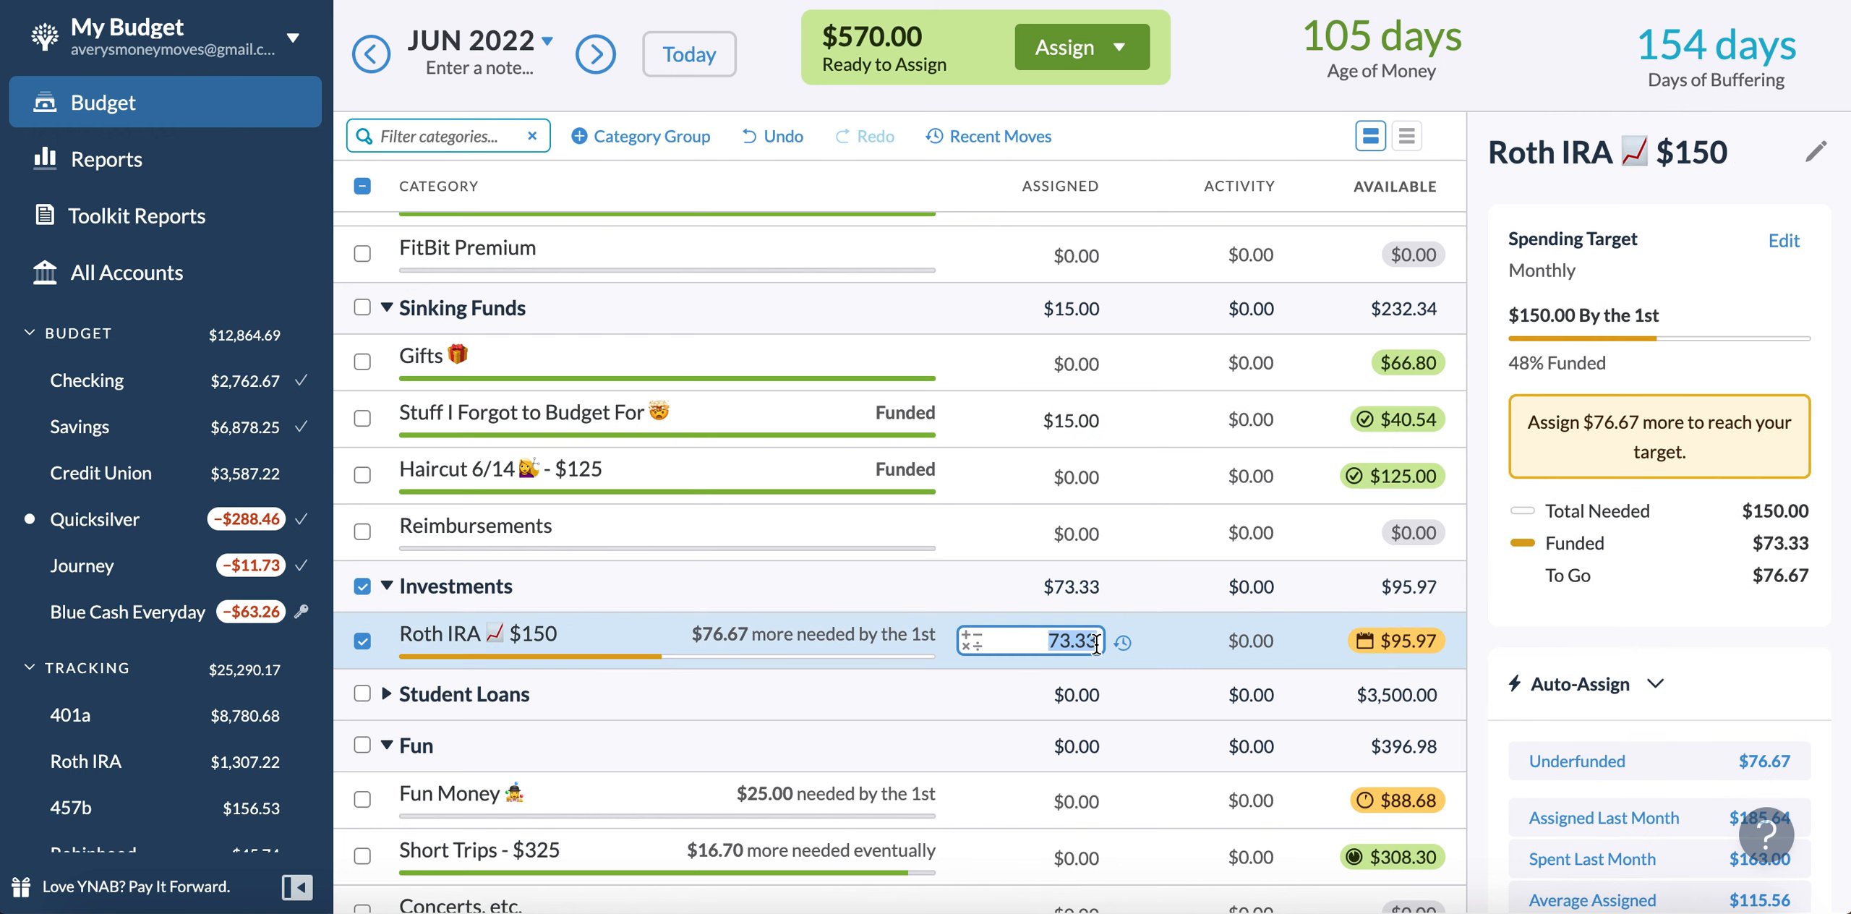
type("+76.67")
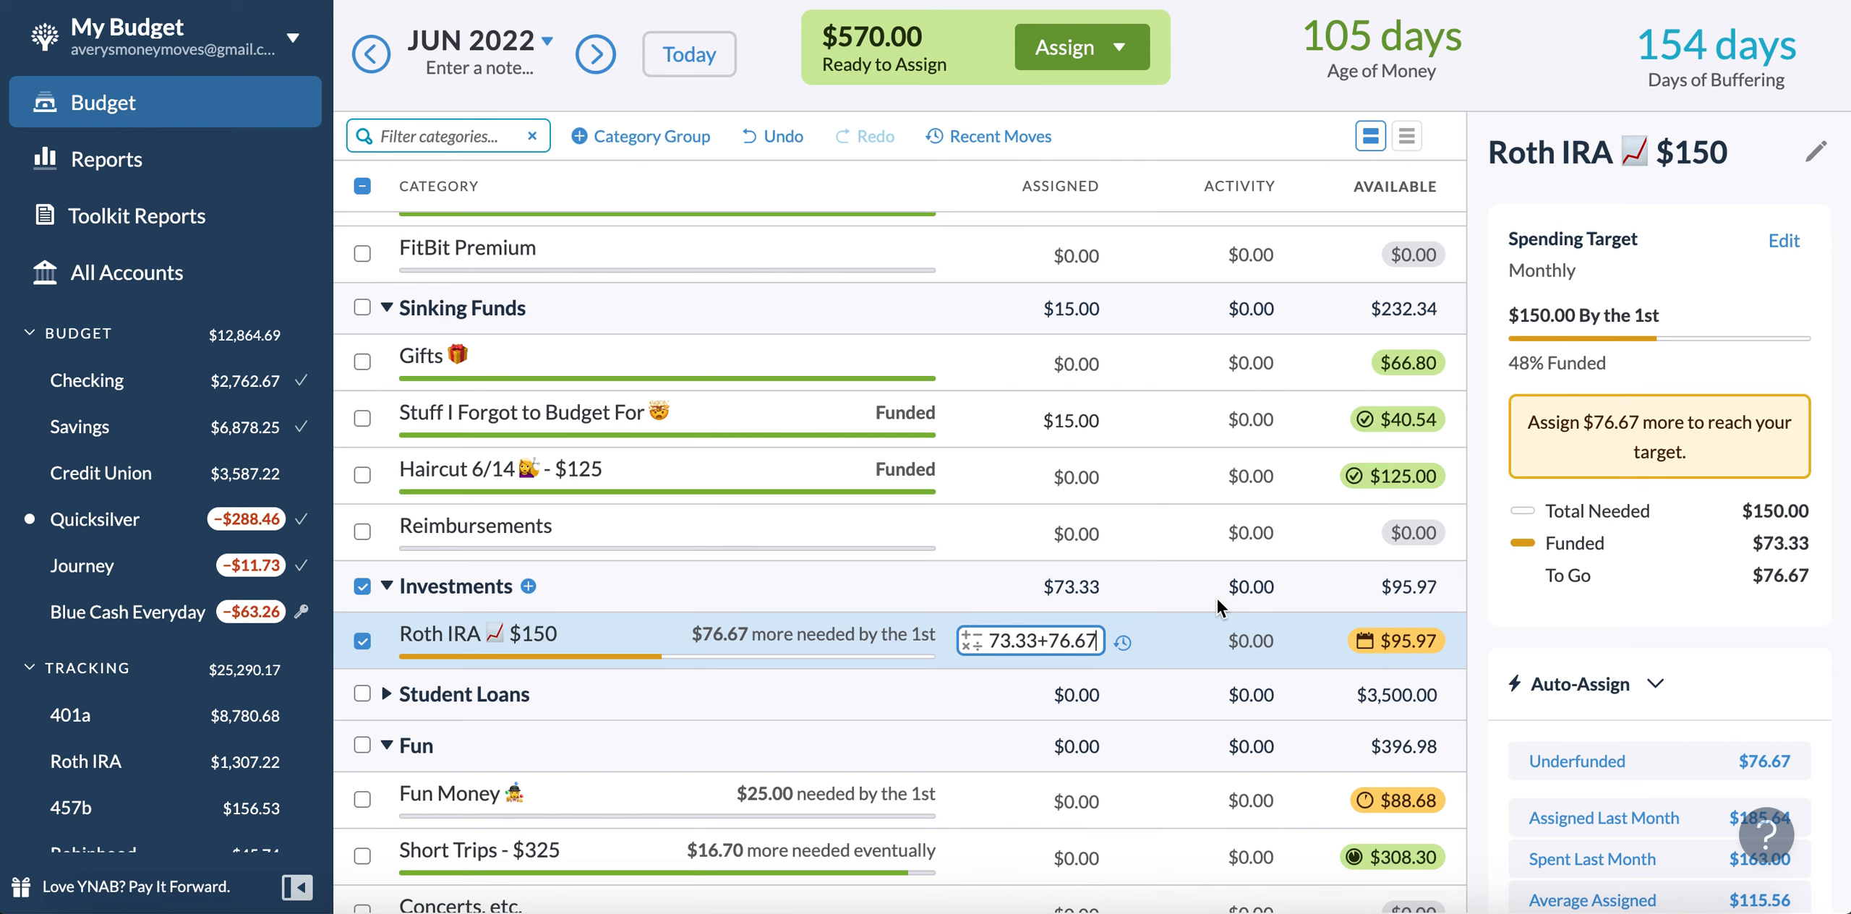
key("Return")
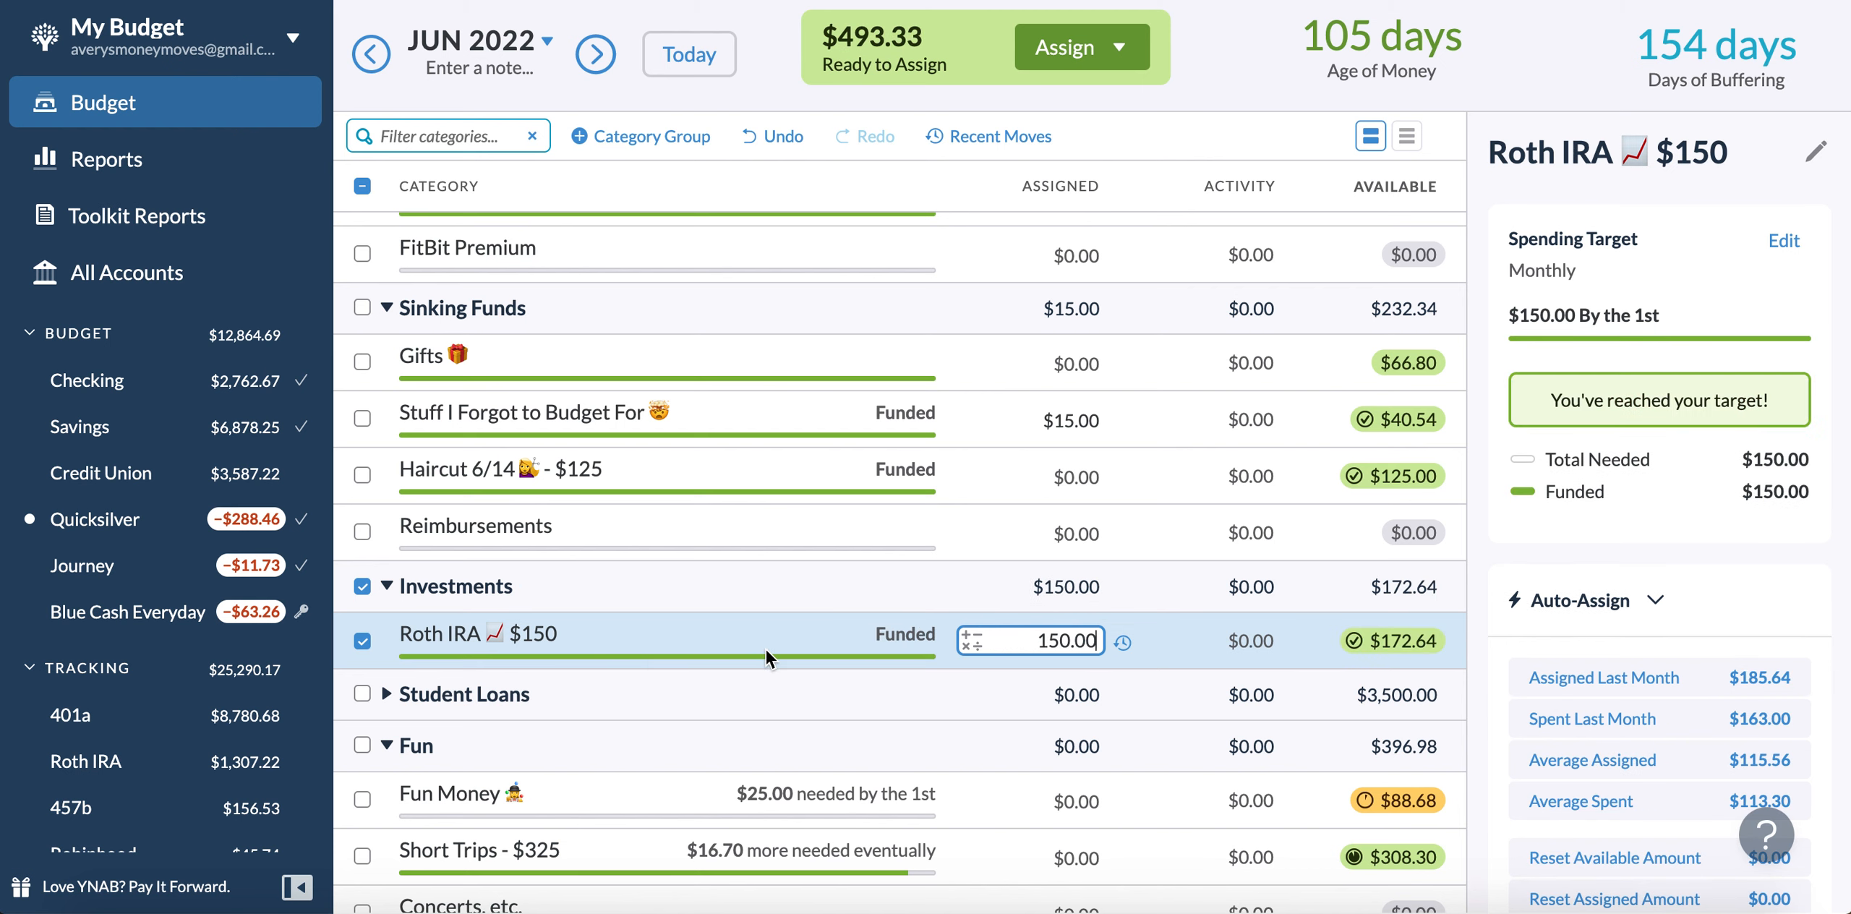
left_click(373, 583)
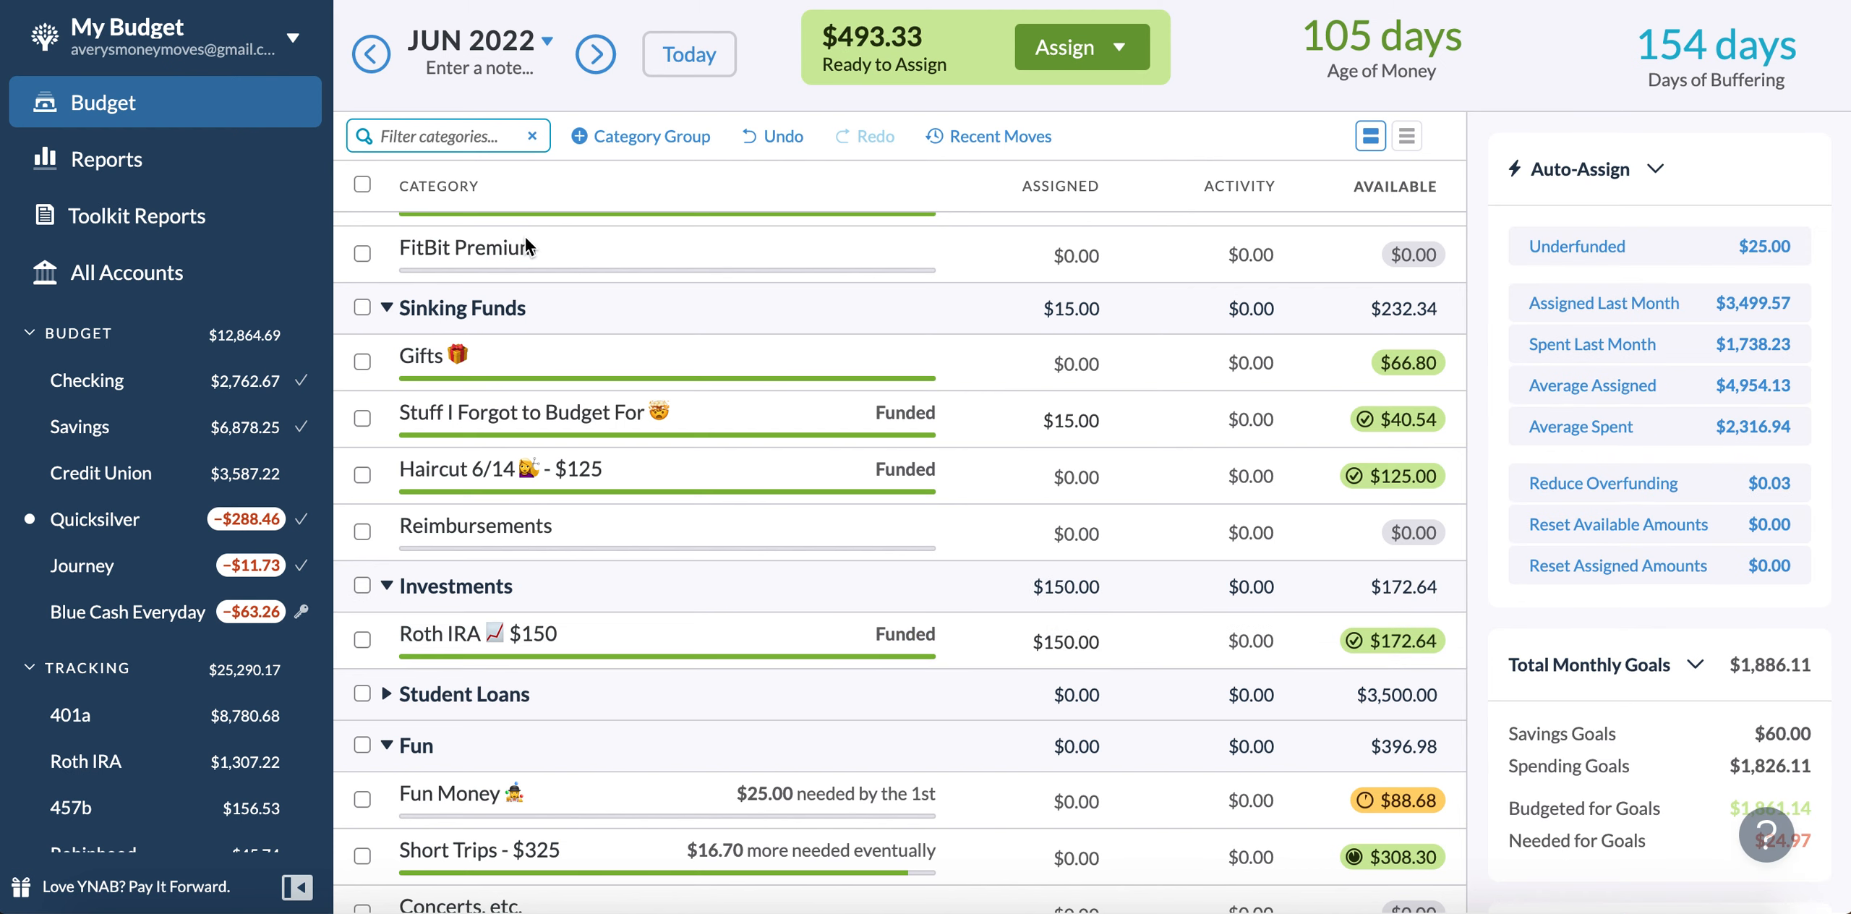
- Assign $25 to the Fun Money category for June 2022
scroll(1112, 375, "down", 3)
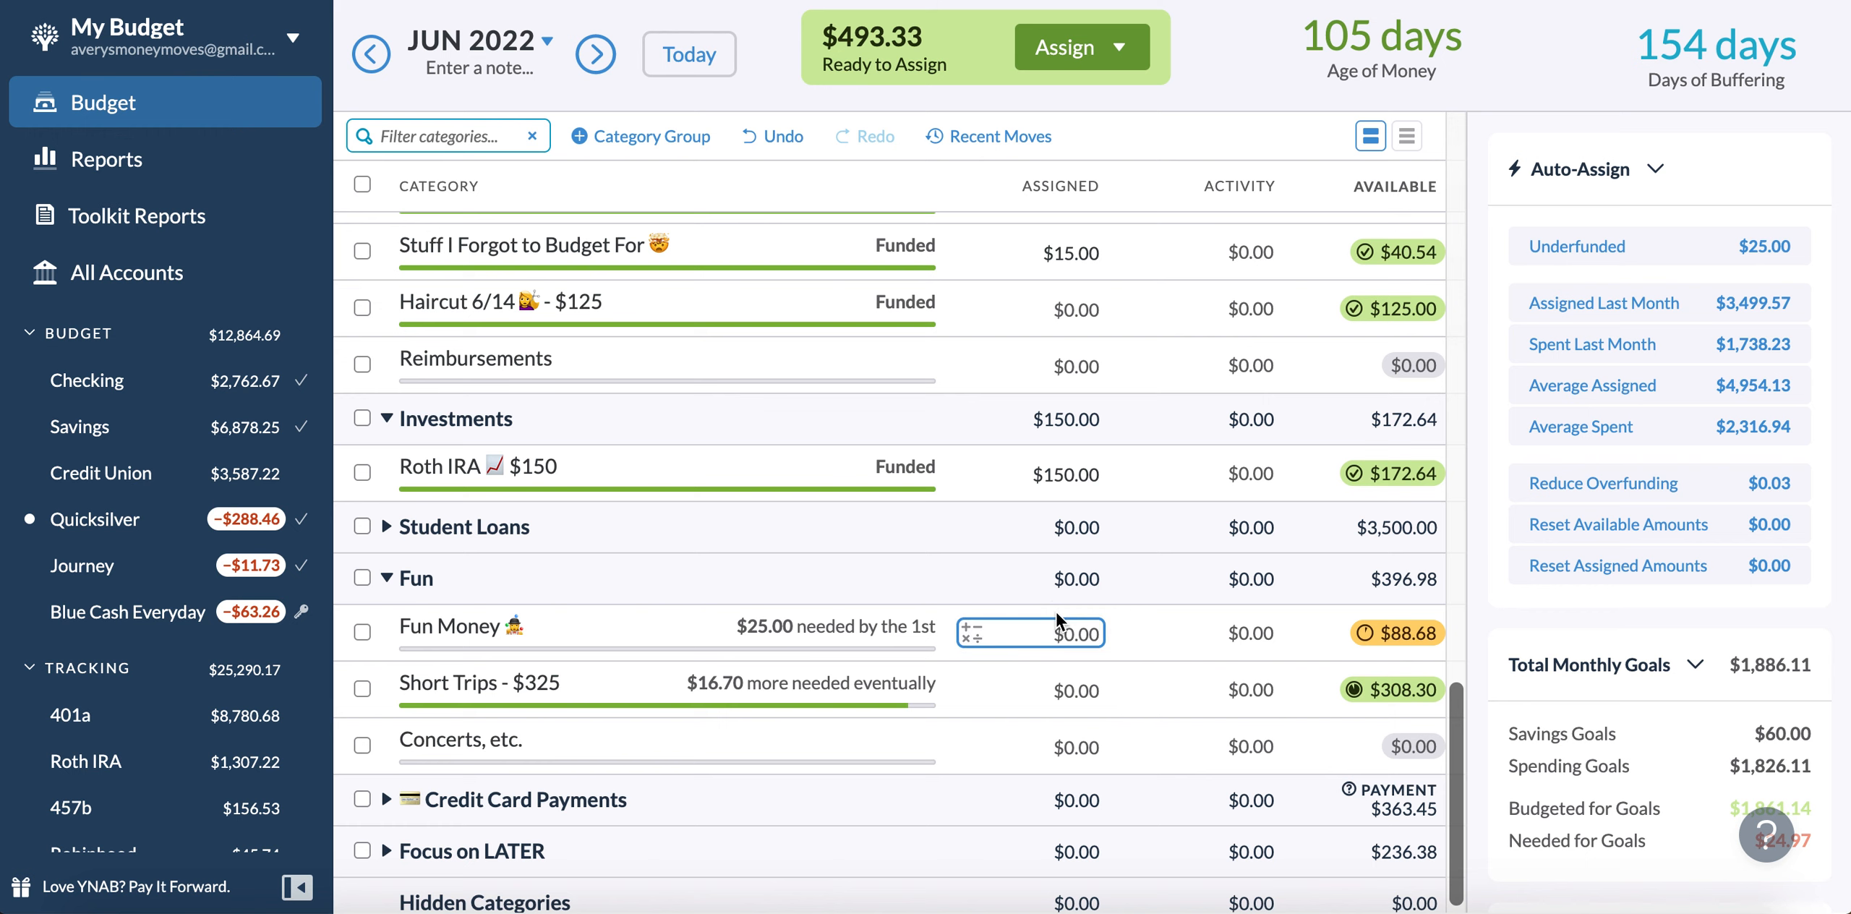
left_click(1057, 631)
type("25")
key("Return")
- Delete the savings balance target from the Short Trips category in the Fun group
left_click(445, 688)
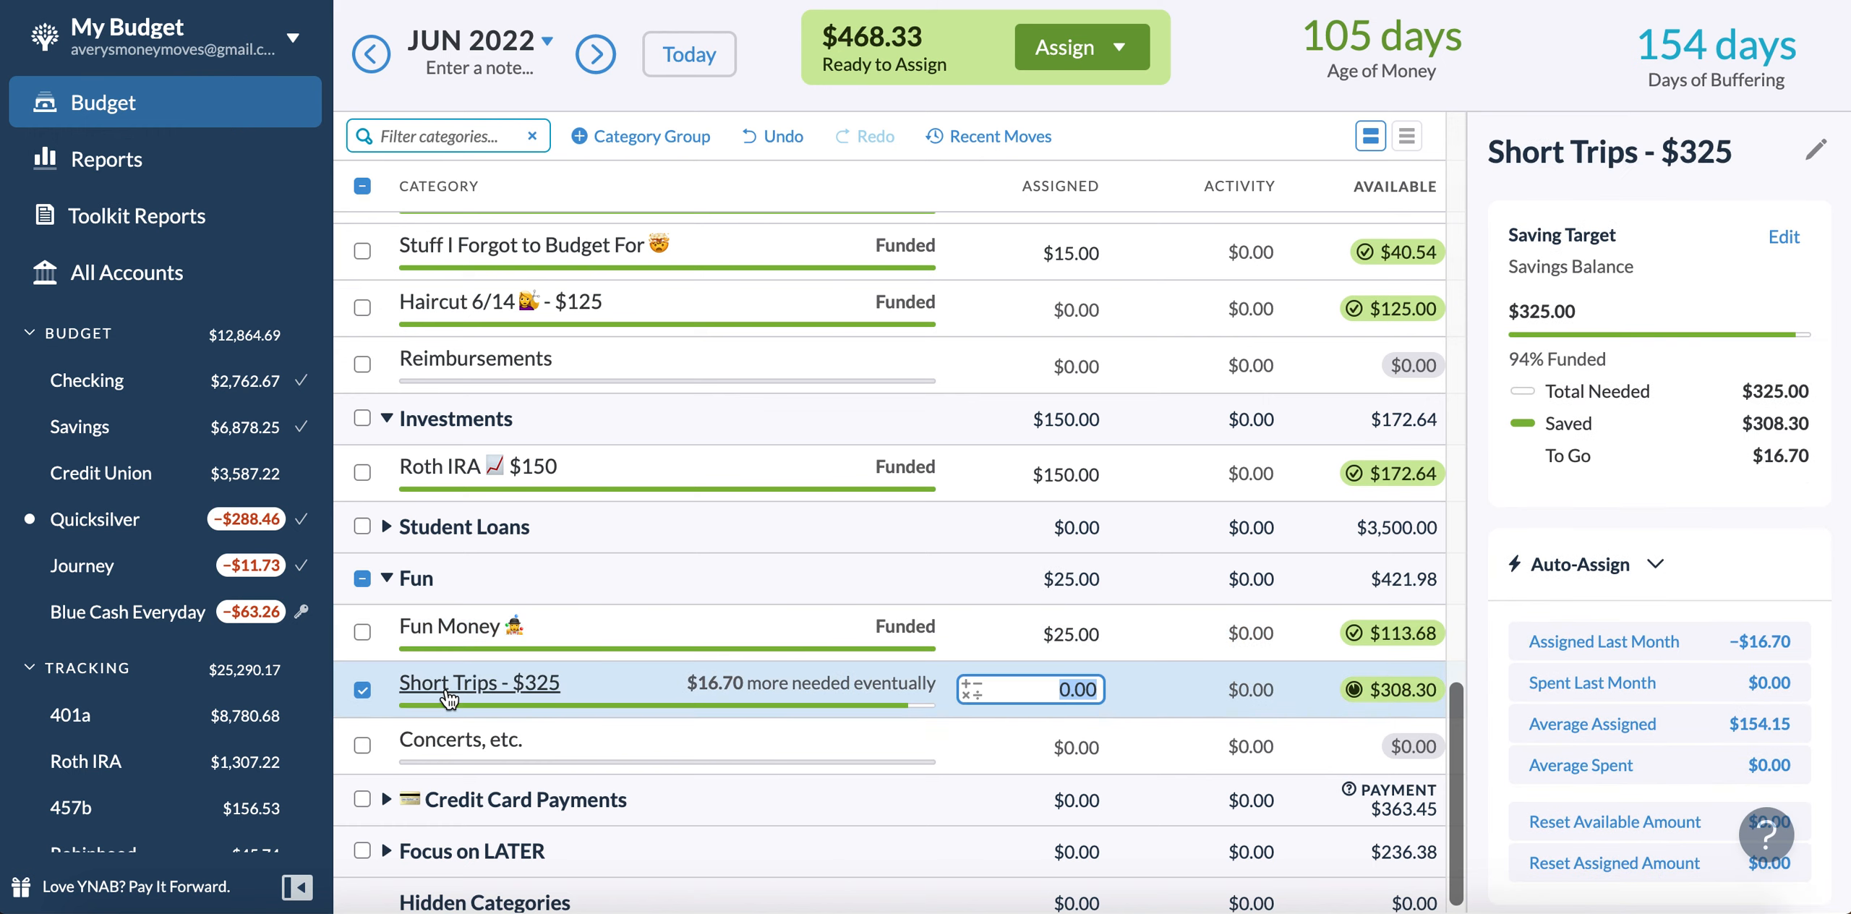
left_click(1766, 246)
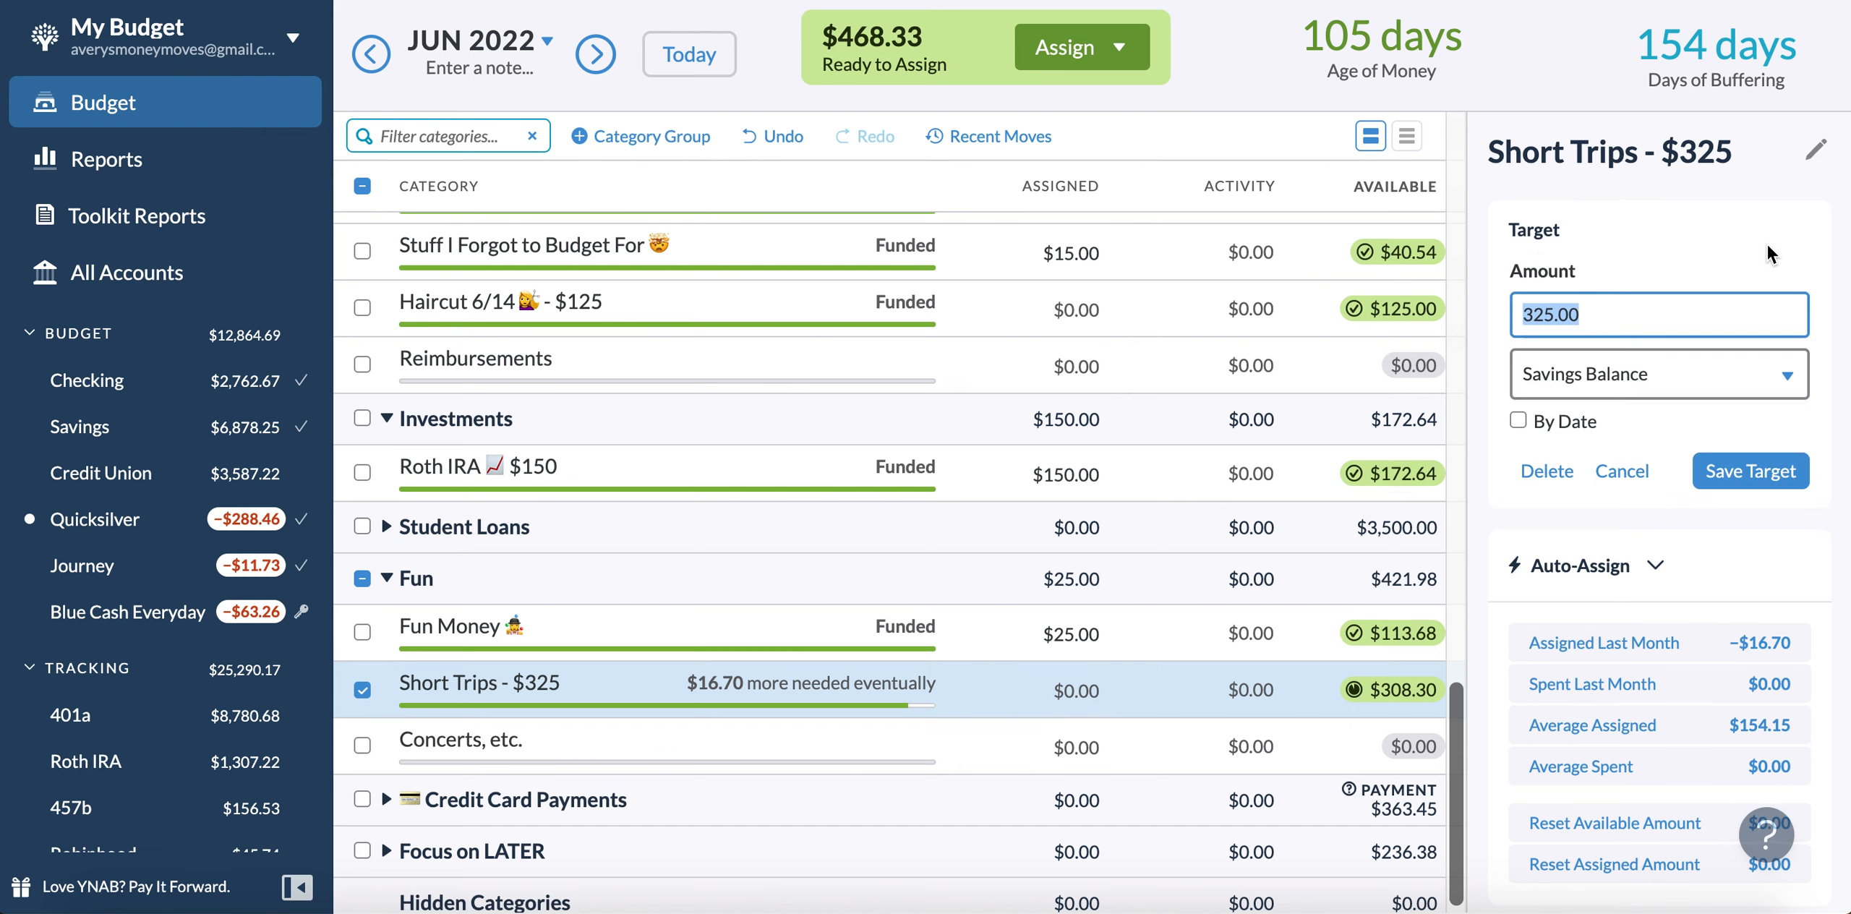
left_click(1548, 471)
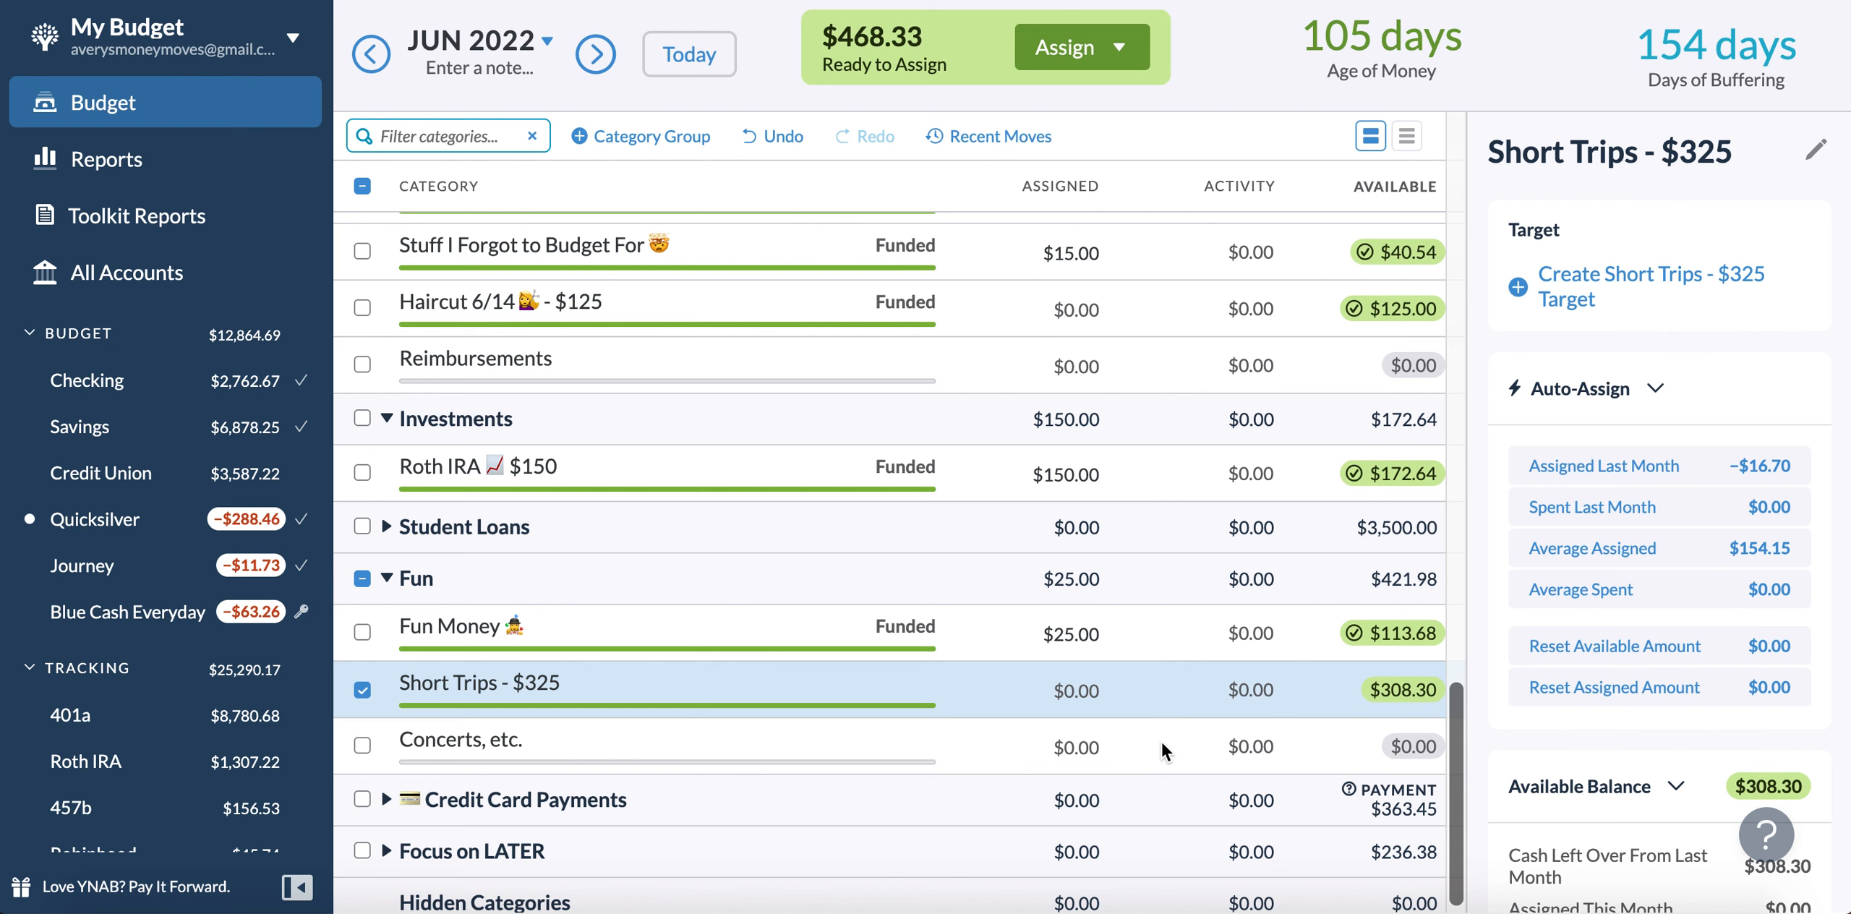
- Read the trip notes of the Short Trips category and clear the category selection
scroll(1078, 766, "down", 1)
scroll(1699, 801, "down", 5)
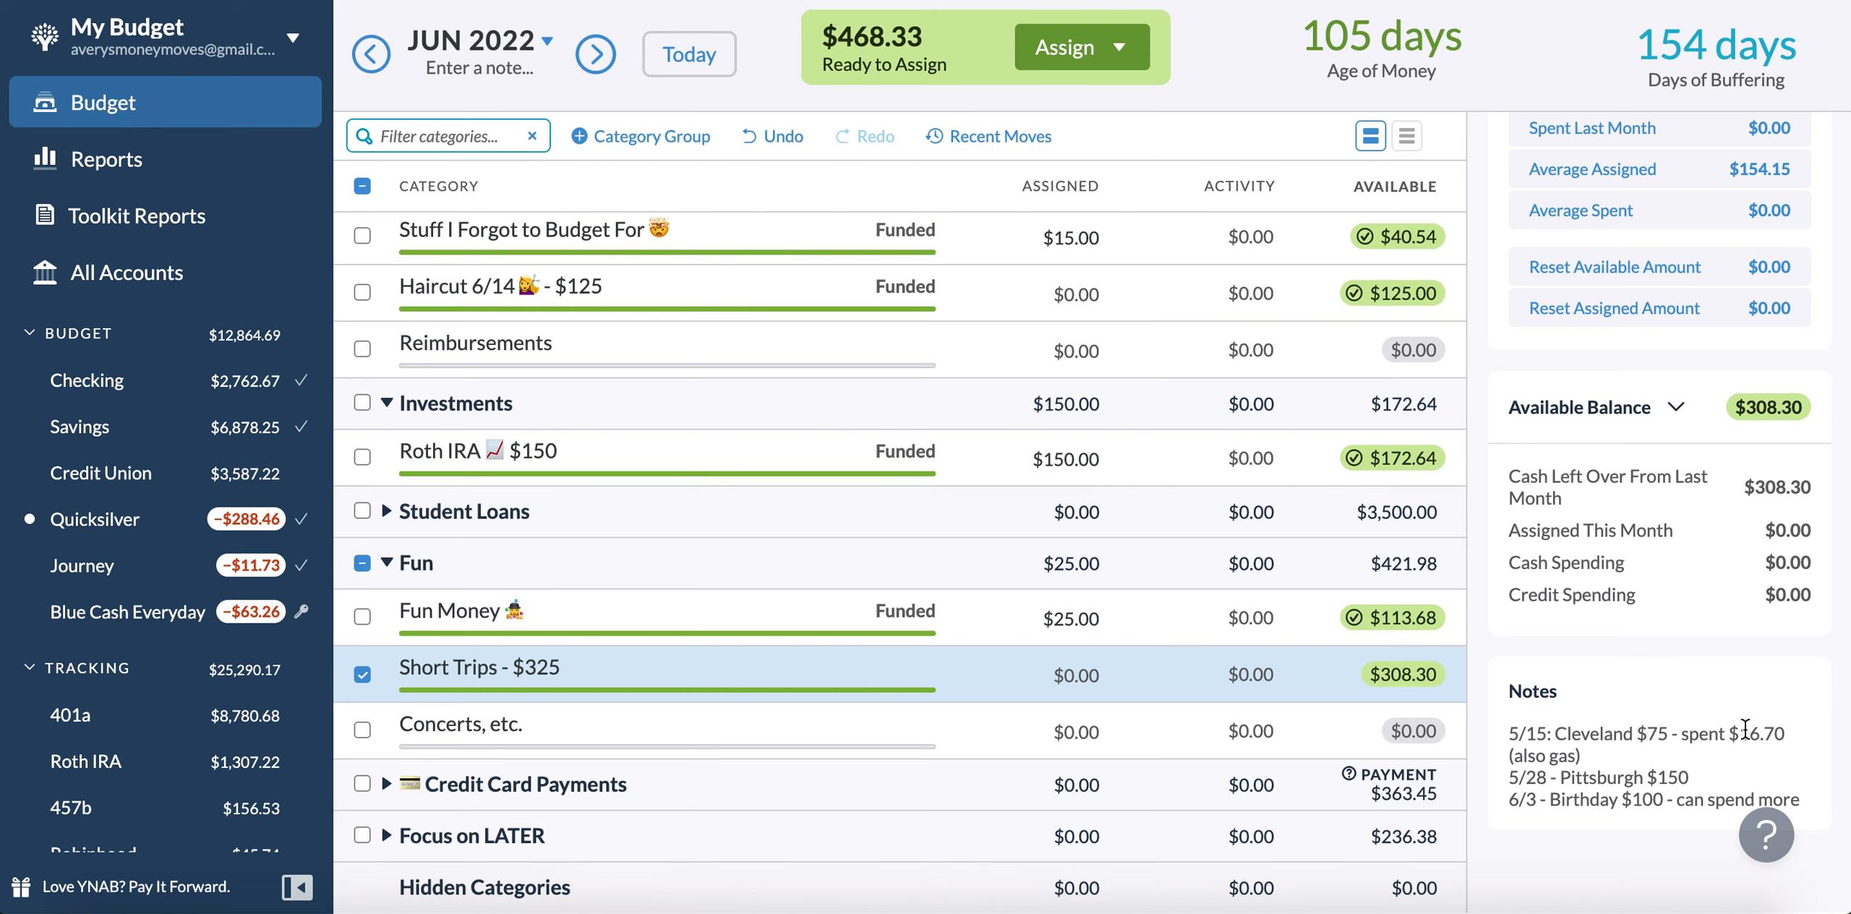
left_click(1666, 753)
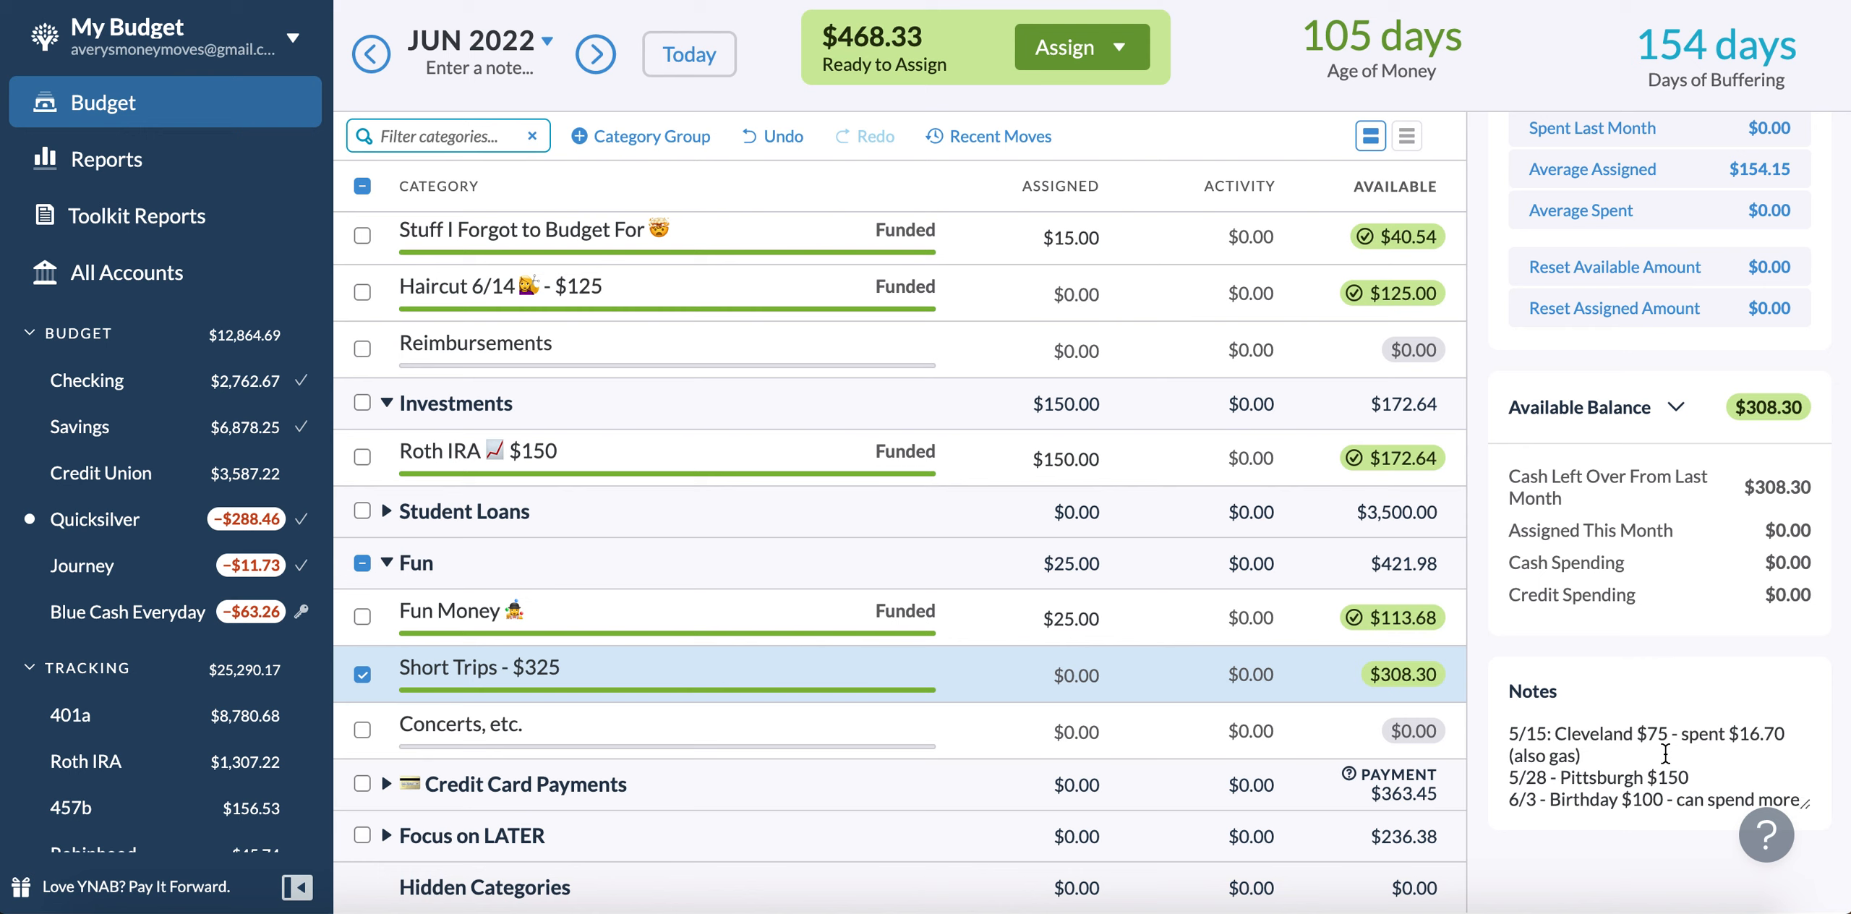
left_click(1678, 777)
left_click(1670, 799)
left_click(363, 187)
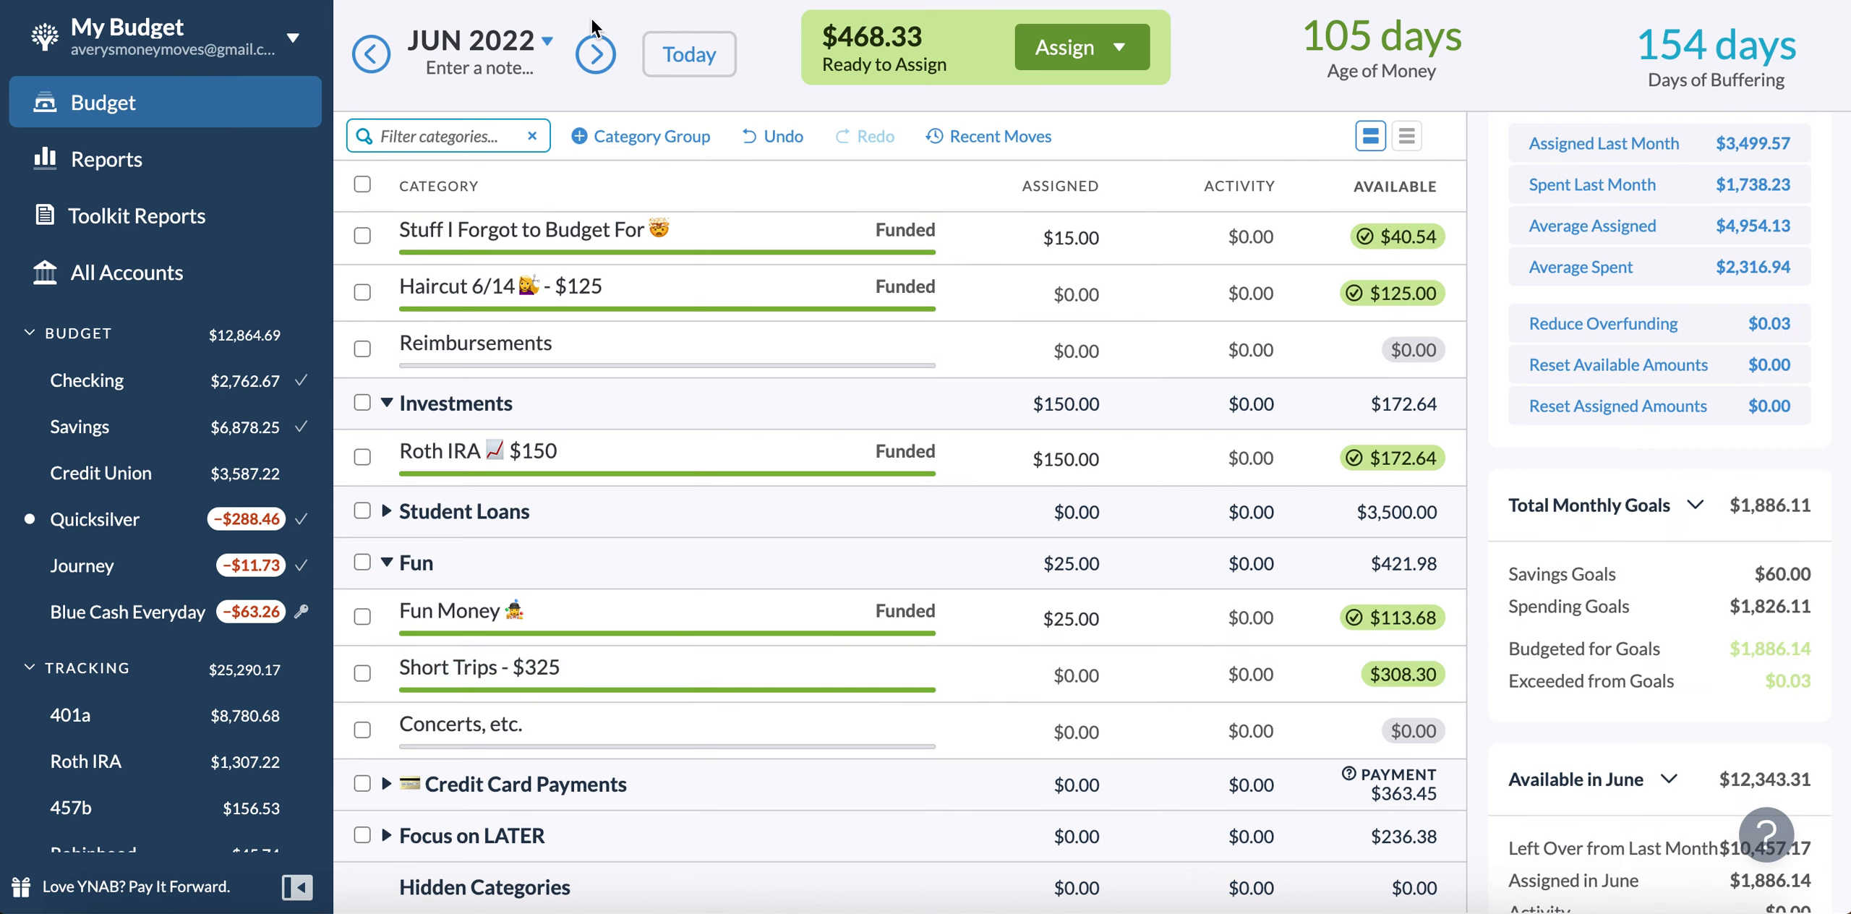
- Move to the July 2022 budget and look over which categories still need funding
left_click(594, 65)
scroll(421, 209, "up", 10)
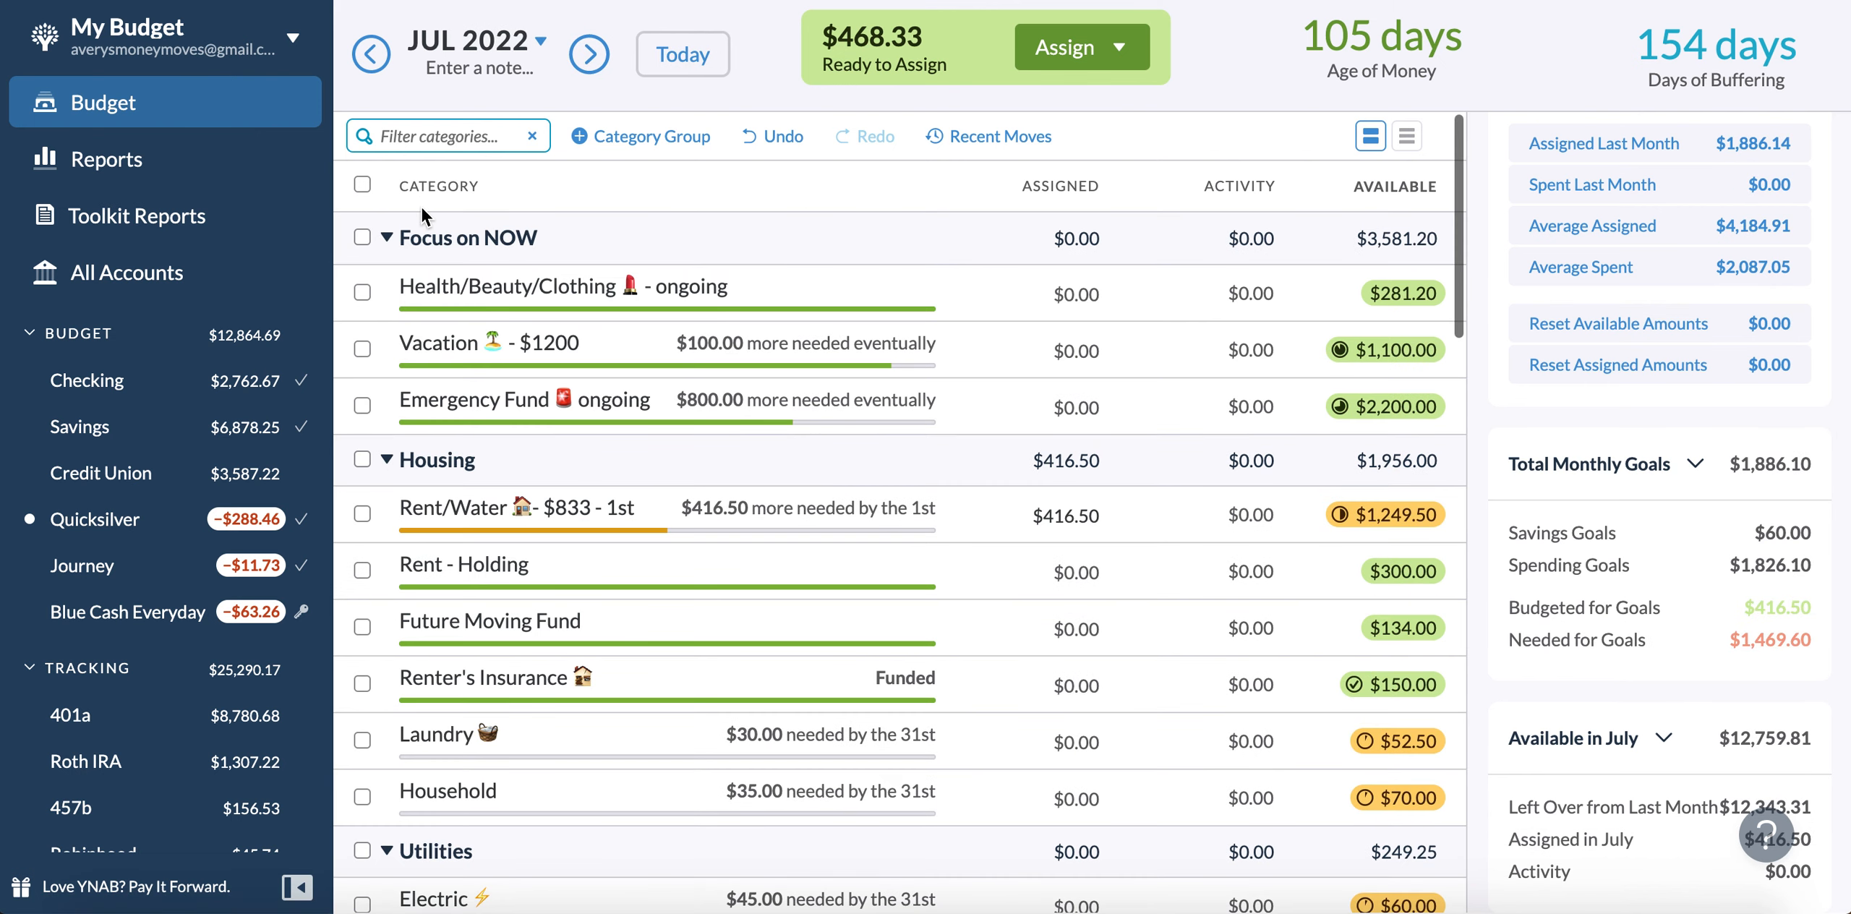
scroll(1677, 343, "up", 2)
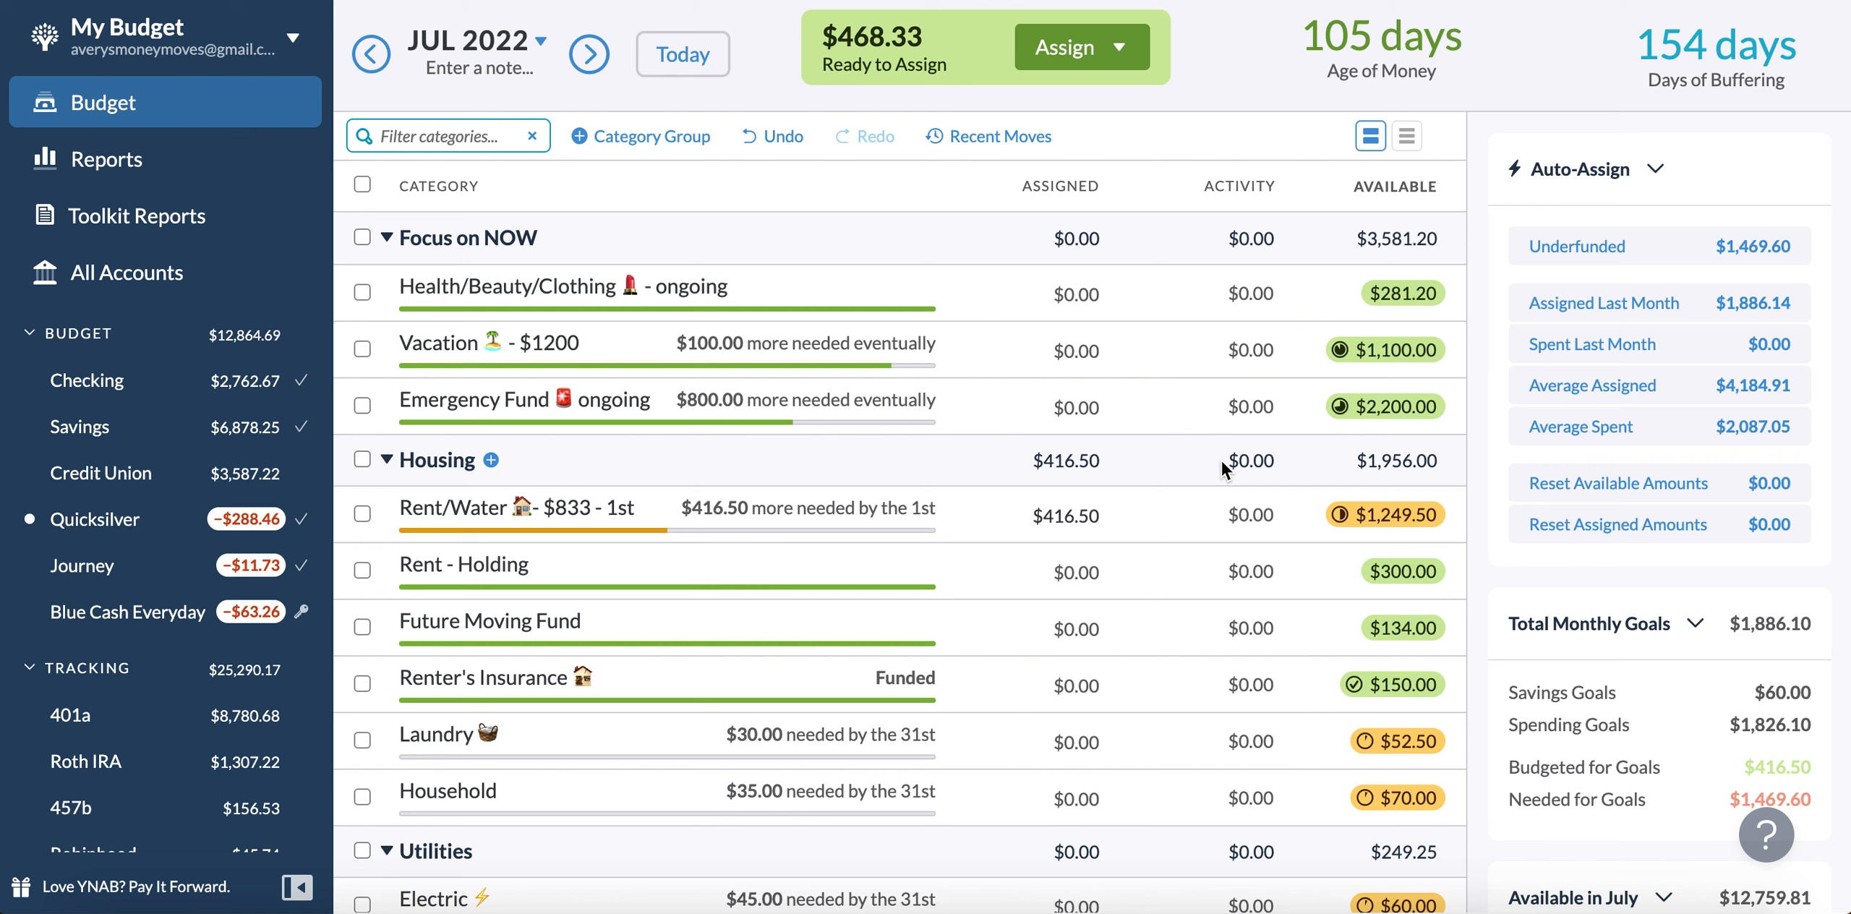
scroll(717, 434, "down", 5)
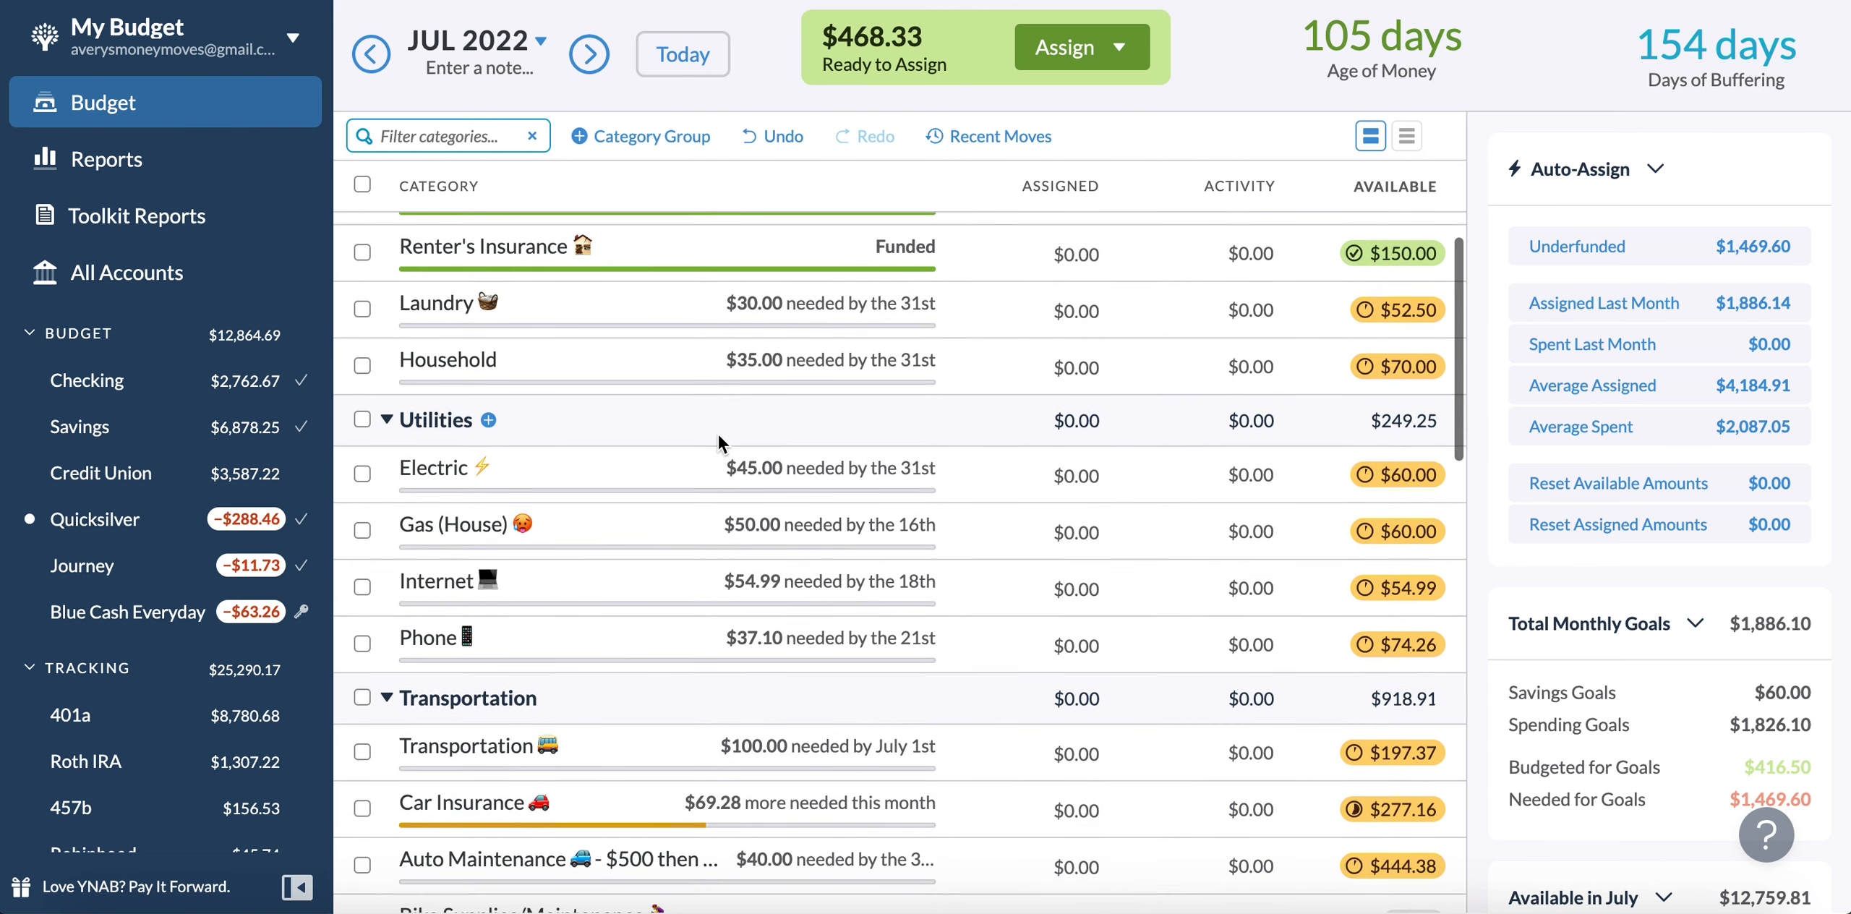
scroll(718, 433, "down", 5)
scroll(717, 434, "up", 10)
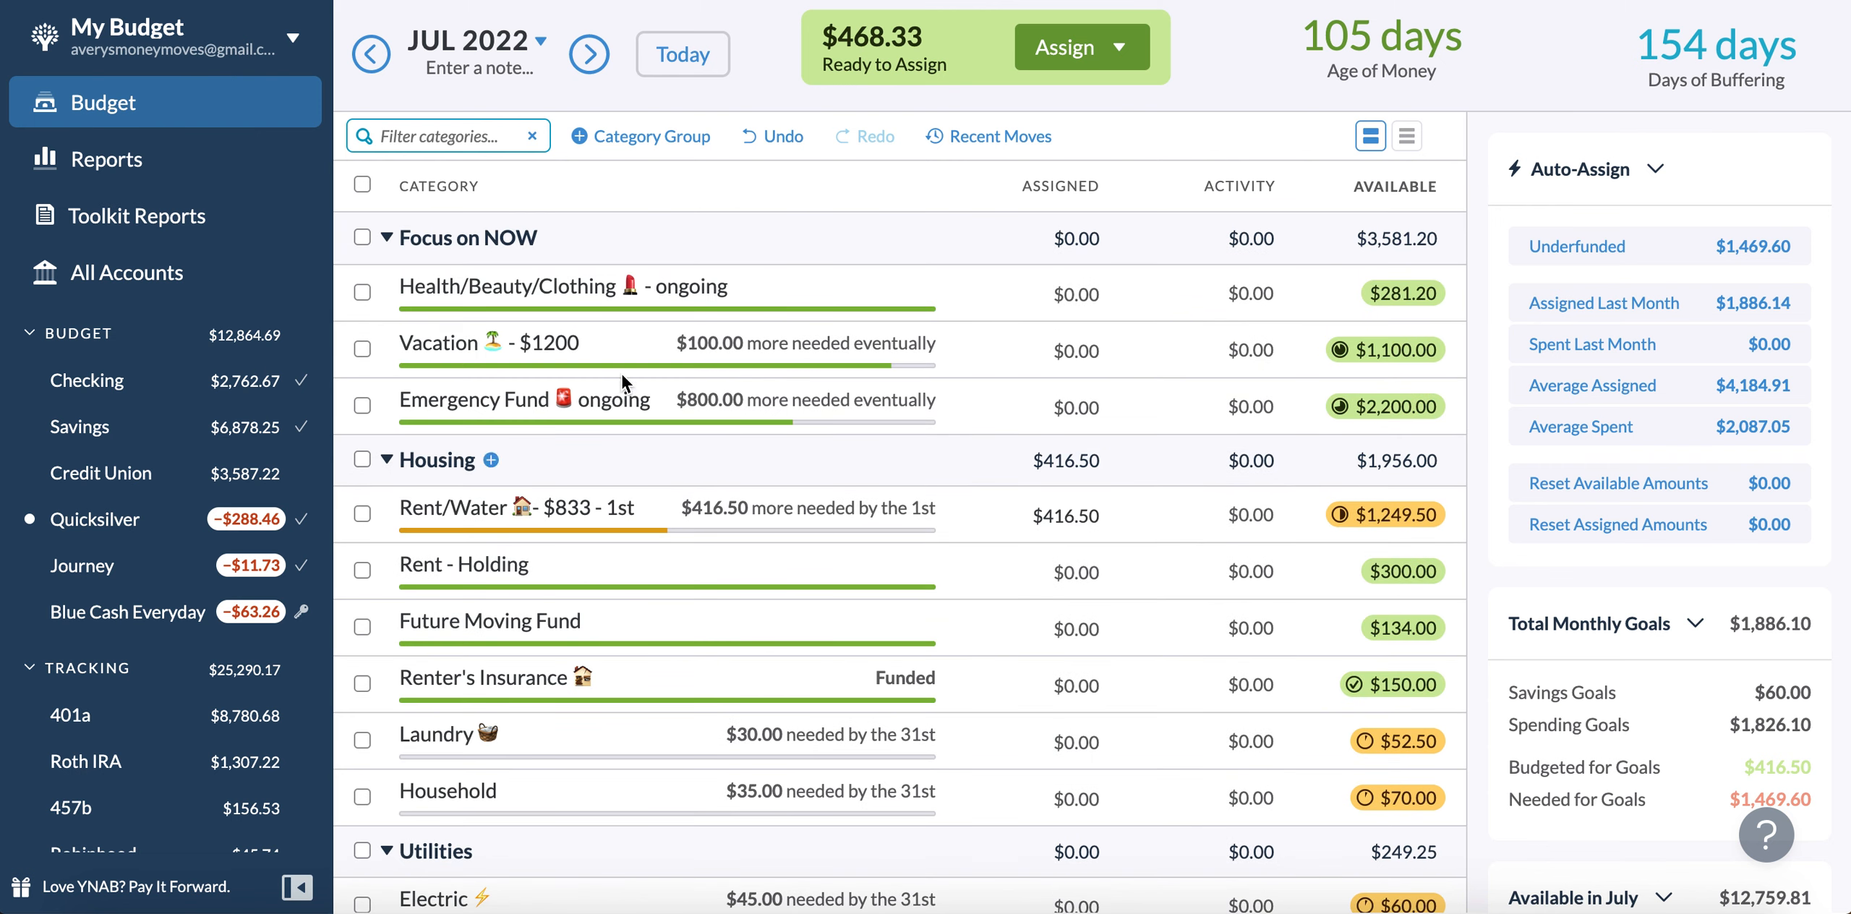
- Return to the May 2022 budget and review its categories from Focus on NOW down to the Fun group
left_click(370, 55)
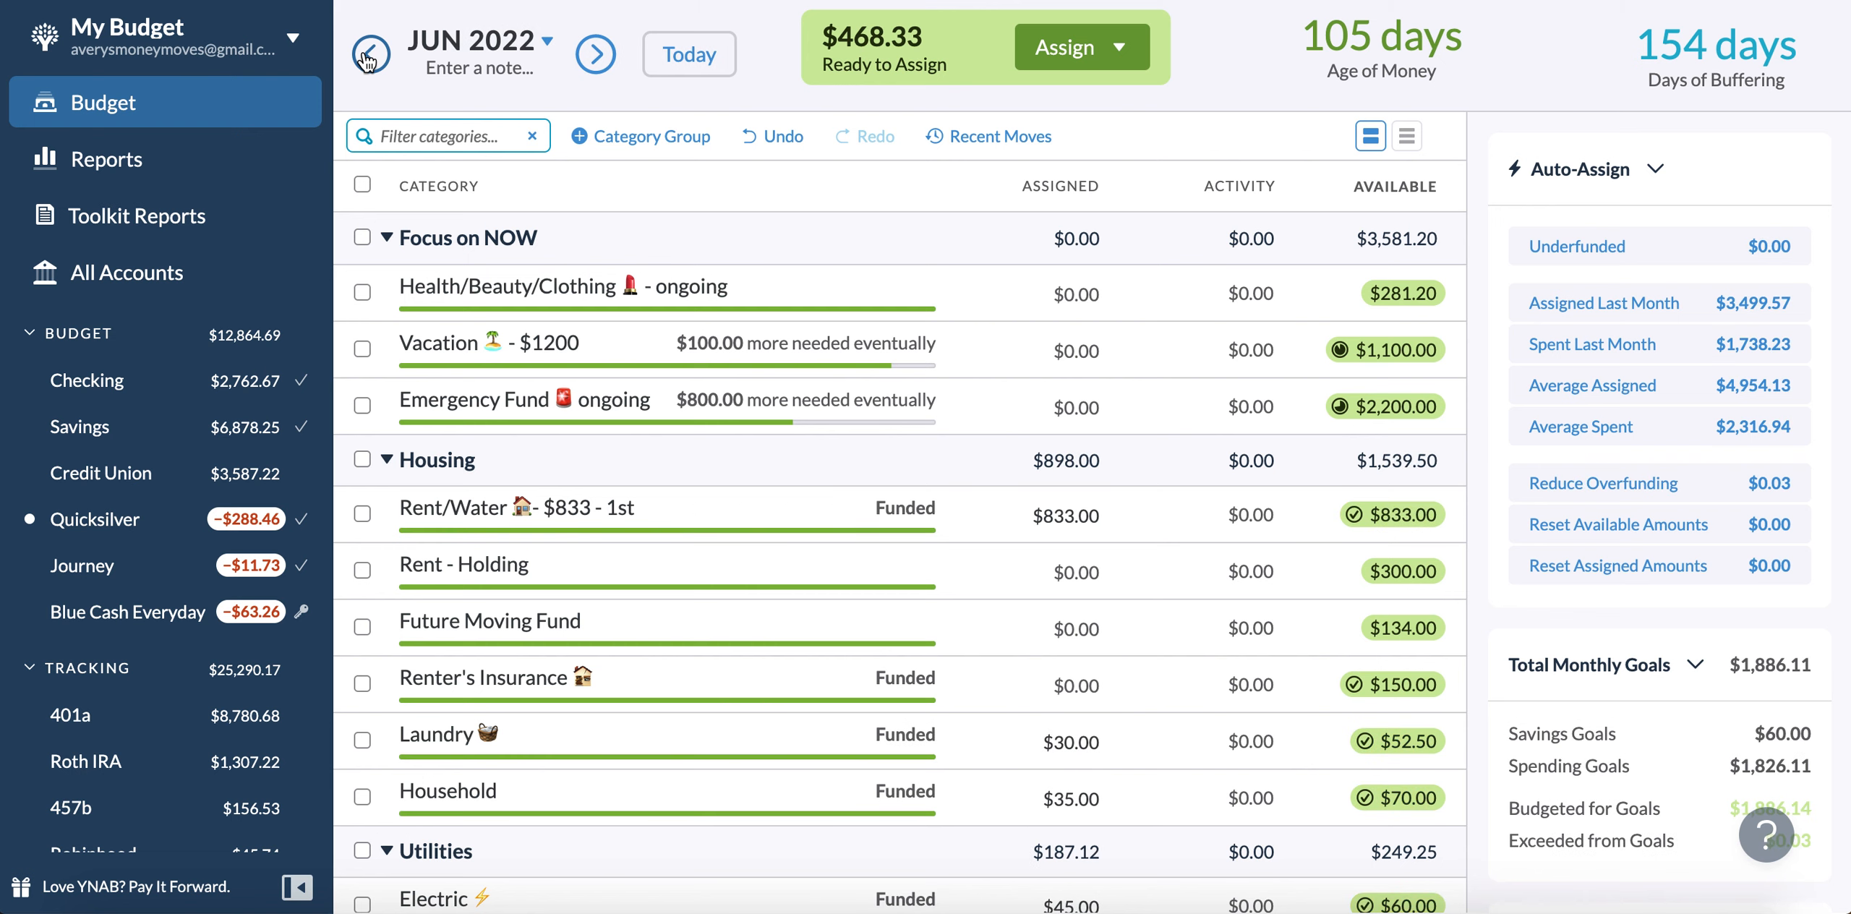
left_click(370, 55)
left_click(370, 55)
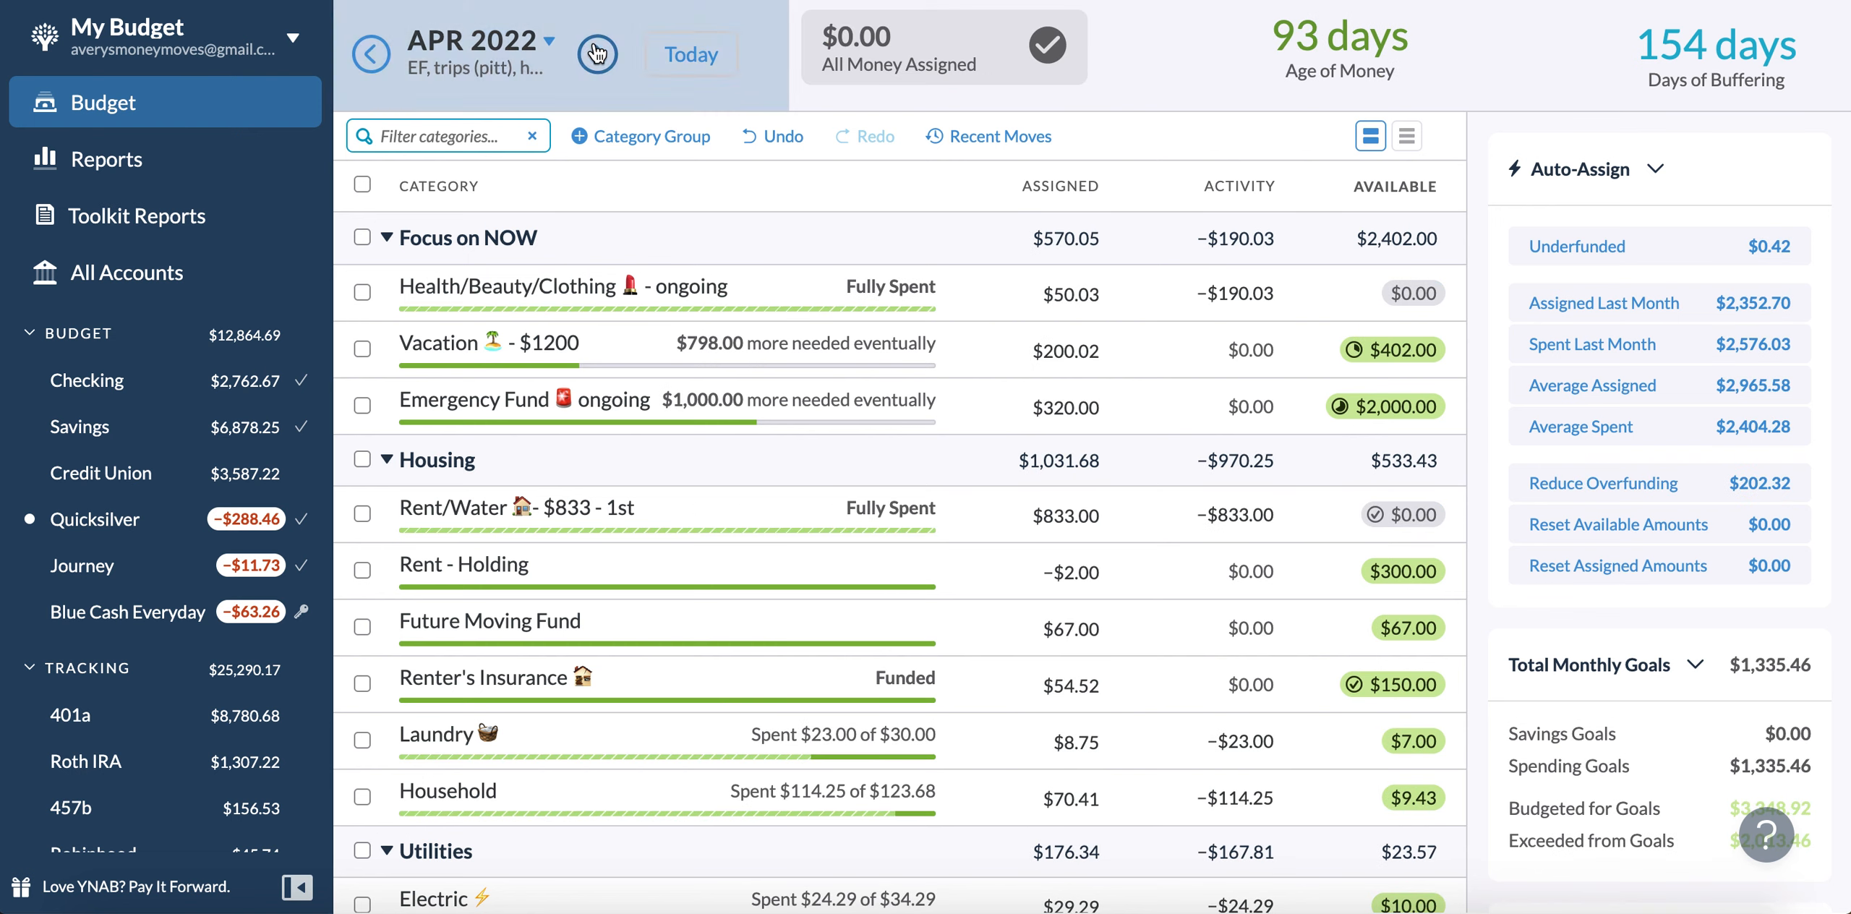
left_click(596, 71)
scroll(590, 344, "down", 10)
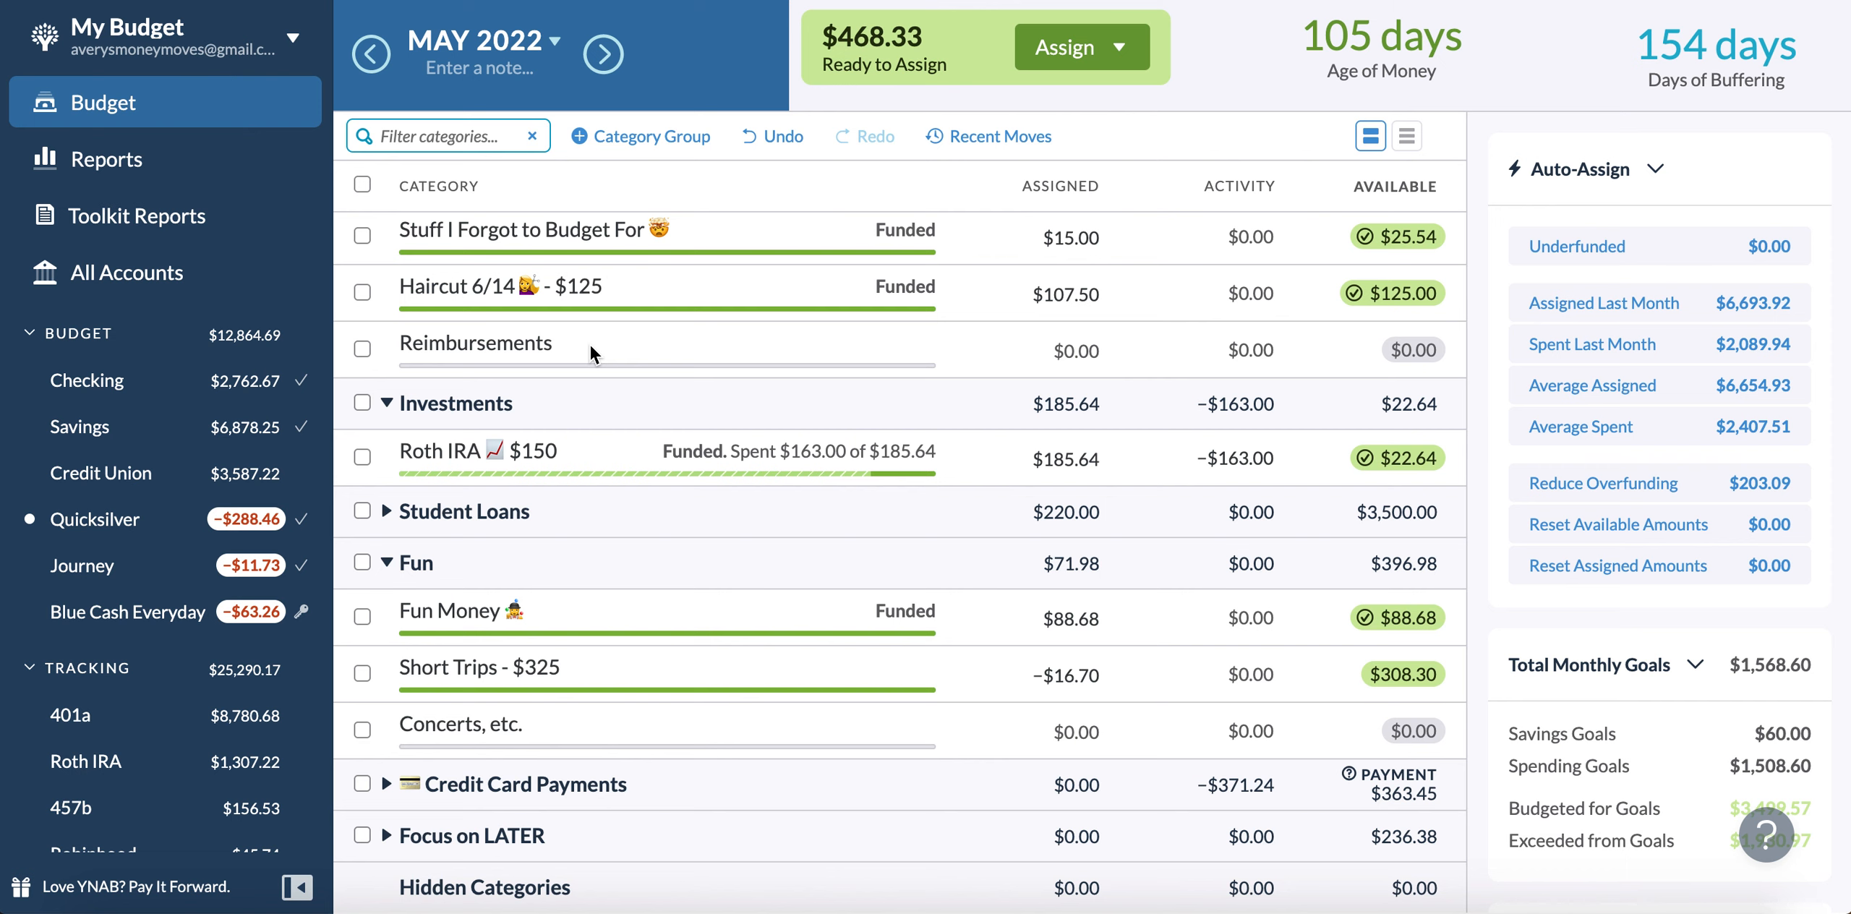
scroll(590, 344, "up", 10)
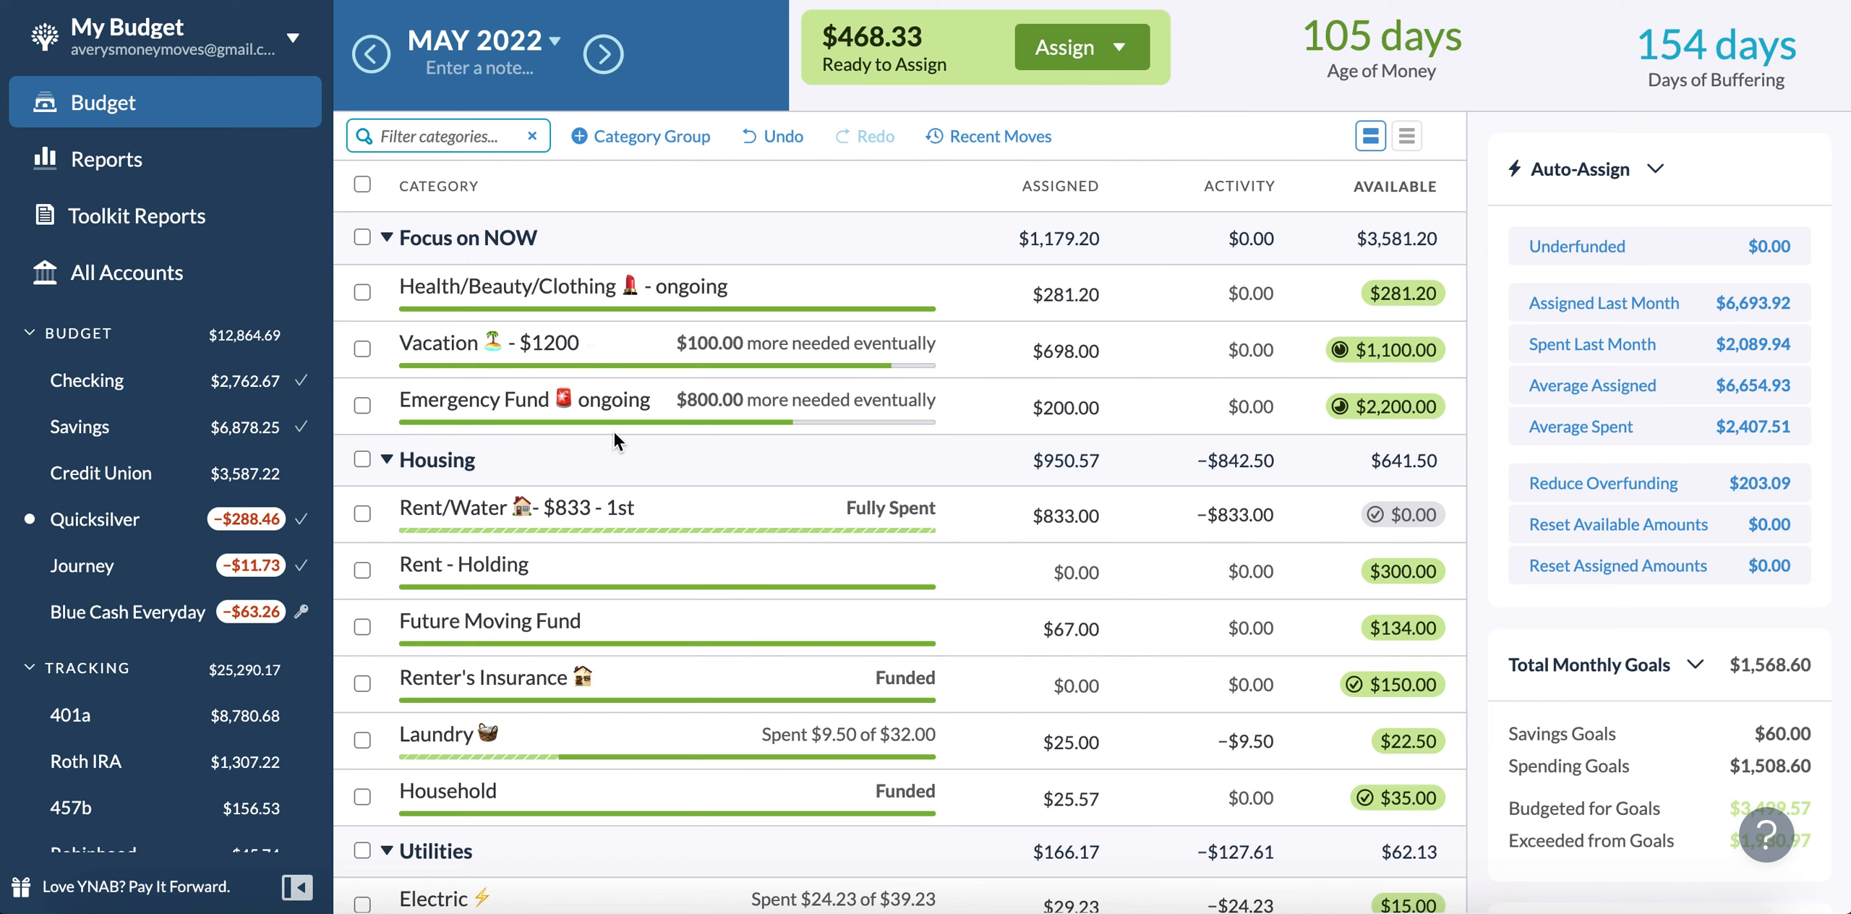
- Expand the Focus on LATER group in the May budget and examine its categories
scroll(613, 430, "down", 20)
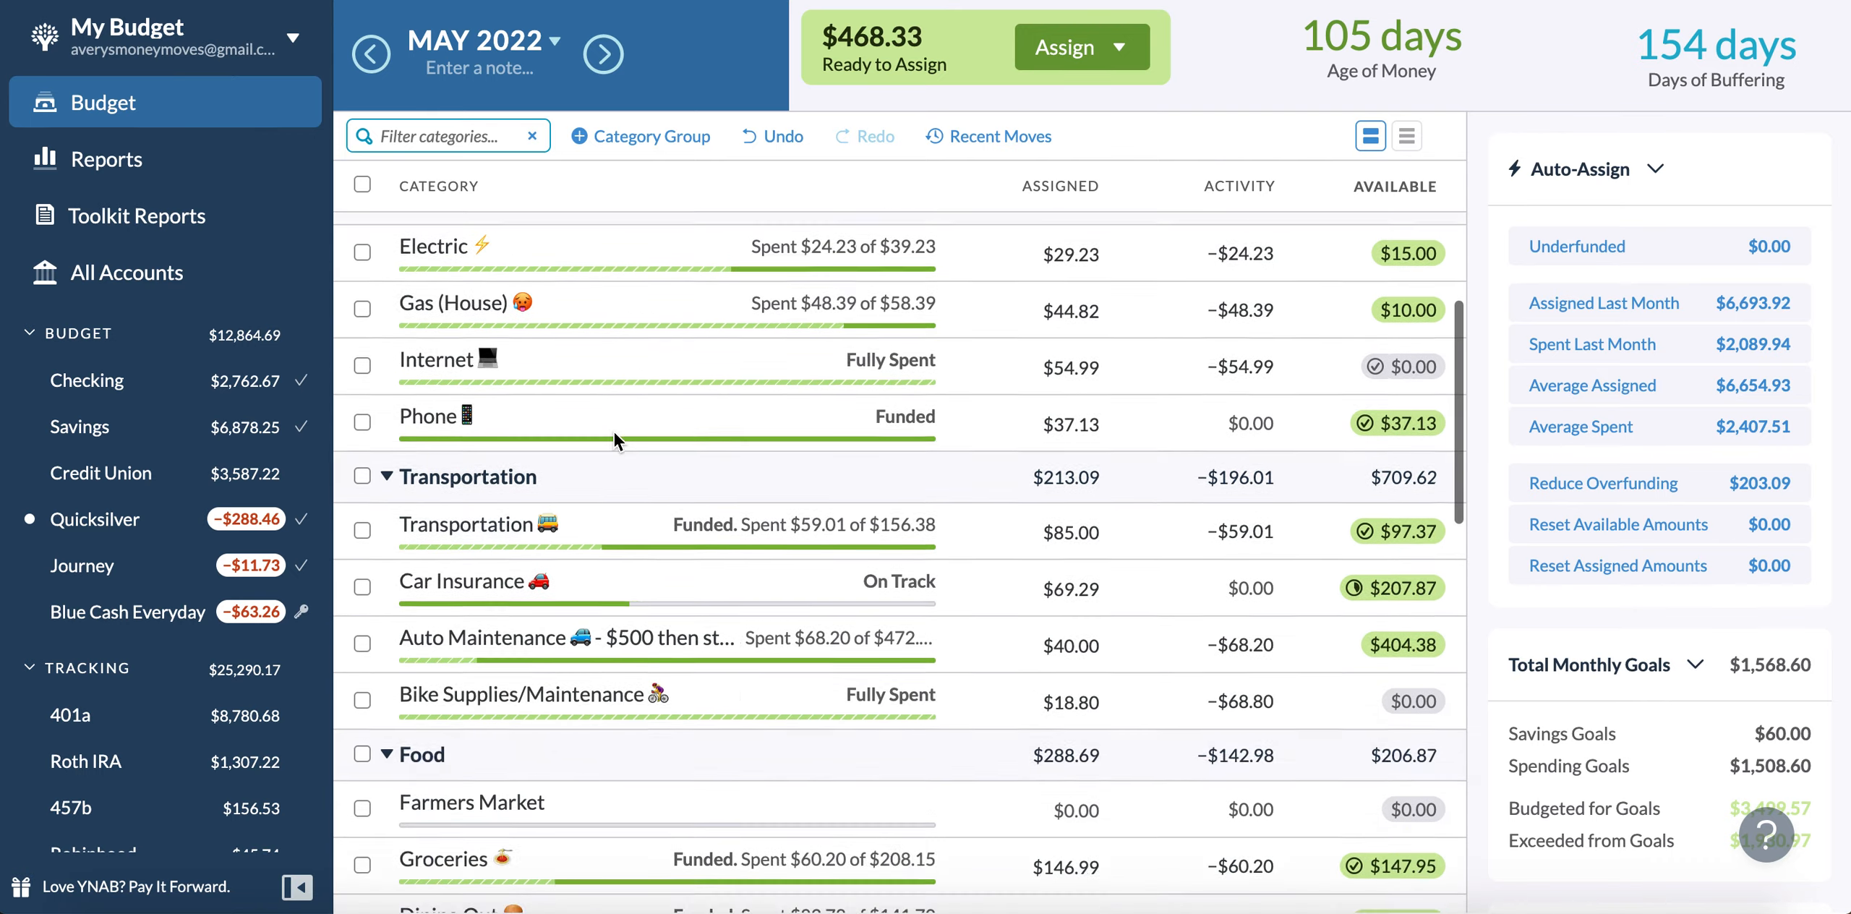
left_click(386, 835)
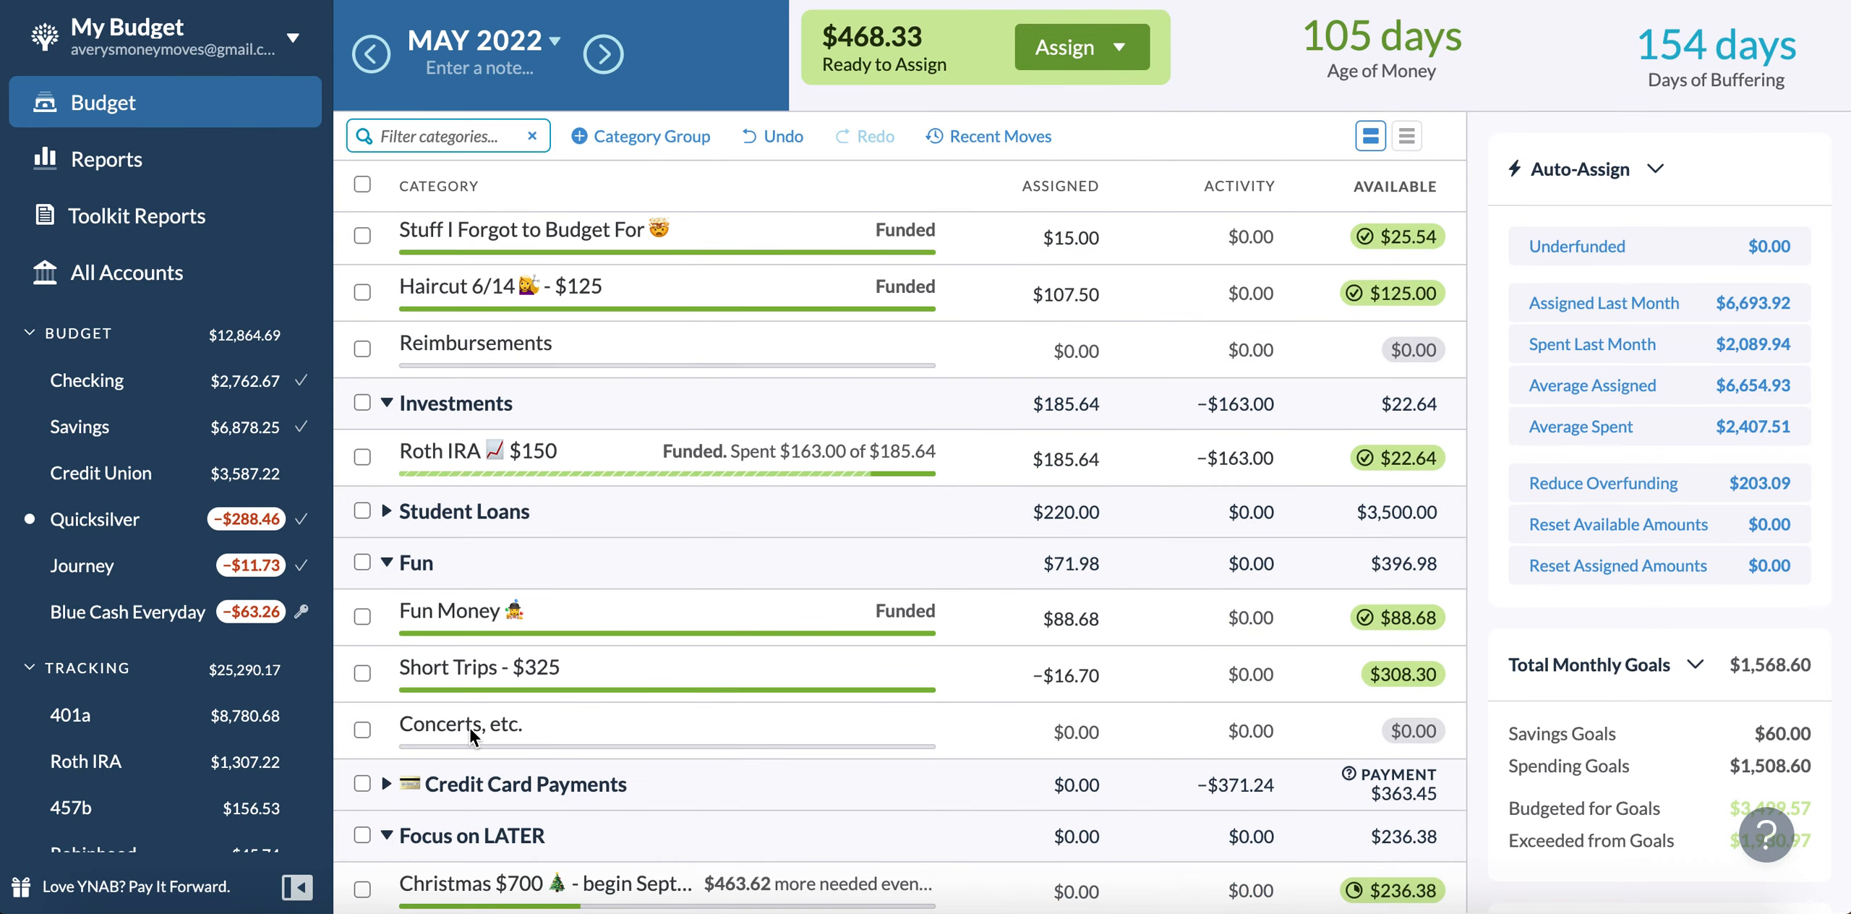
scroll(470, 734, "down", 3)
scroll(703, 706, "up", 1)
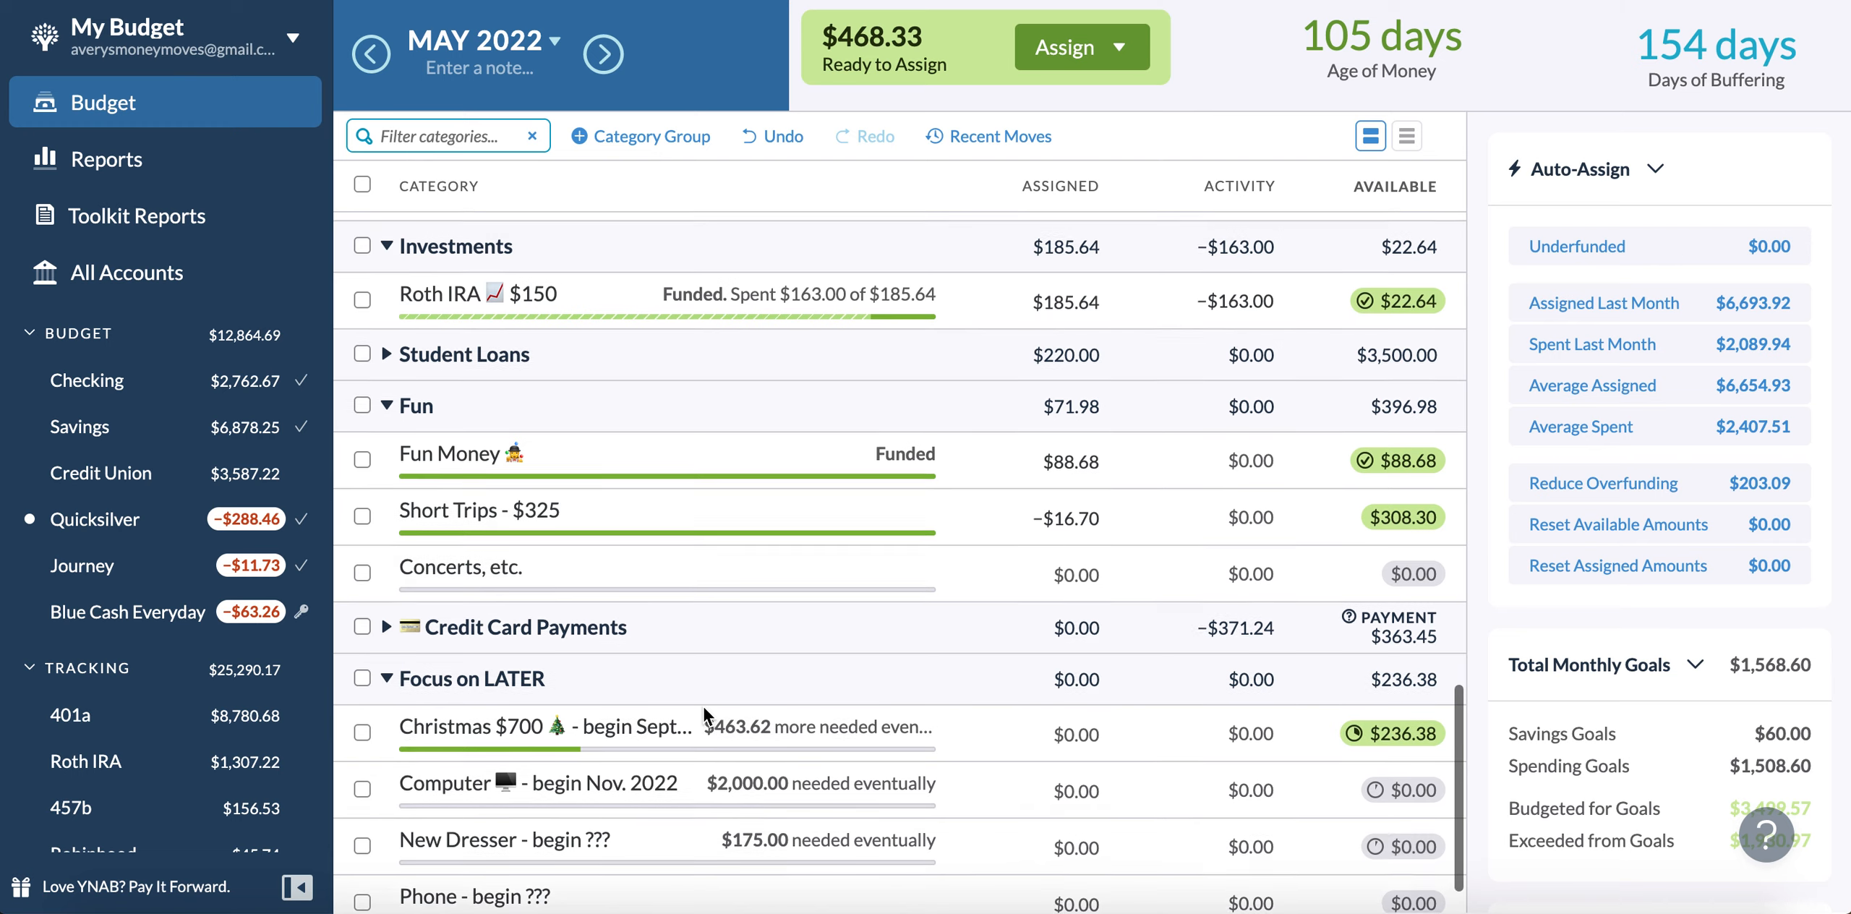
scroll(703, 704, "up", 6)
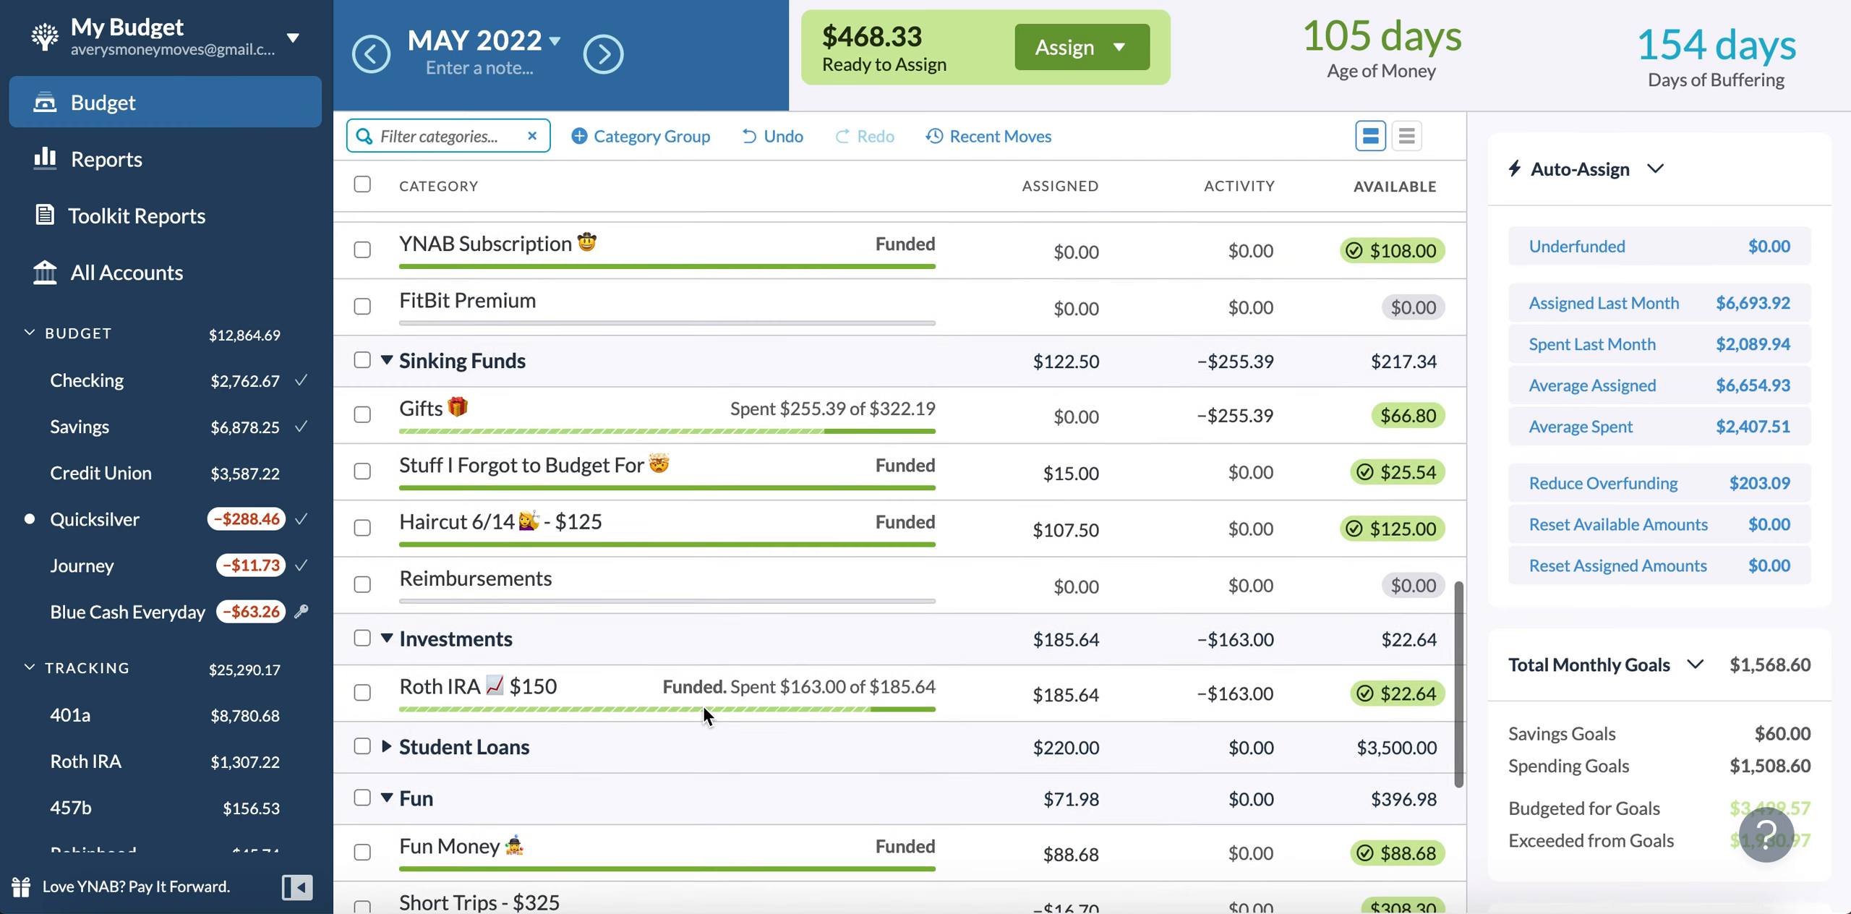
- Check the Emergency Fund's saving target in May 2022, clear the selection, and check the underfunded amount in July 2022
scroll(703, 706, "up", 20)
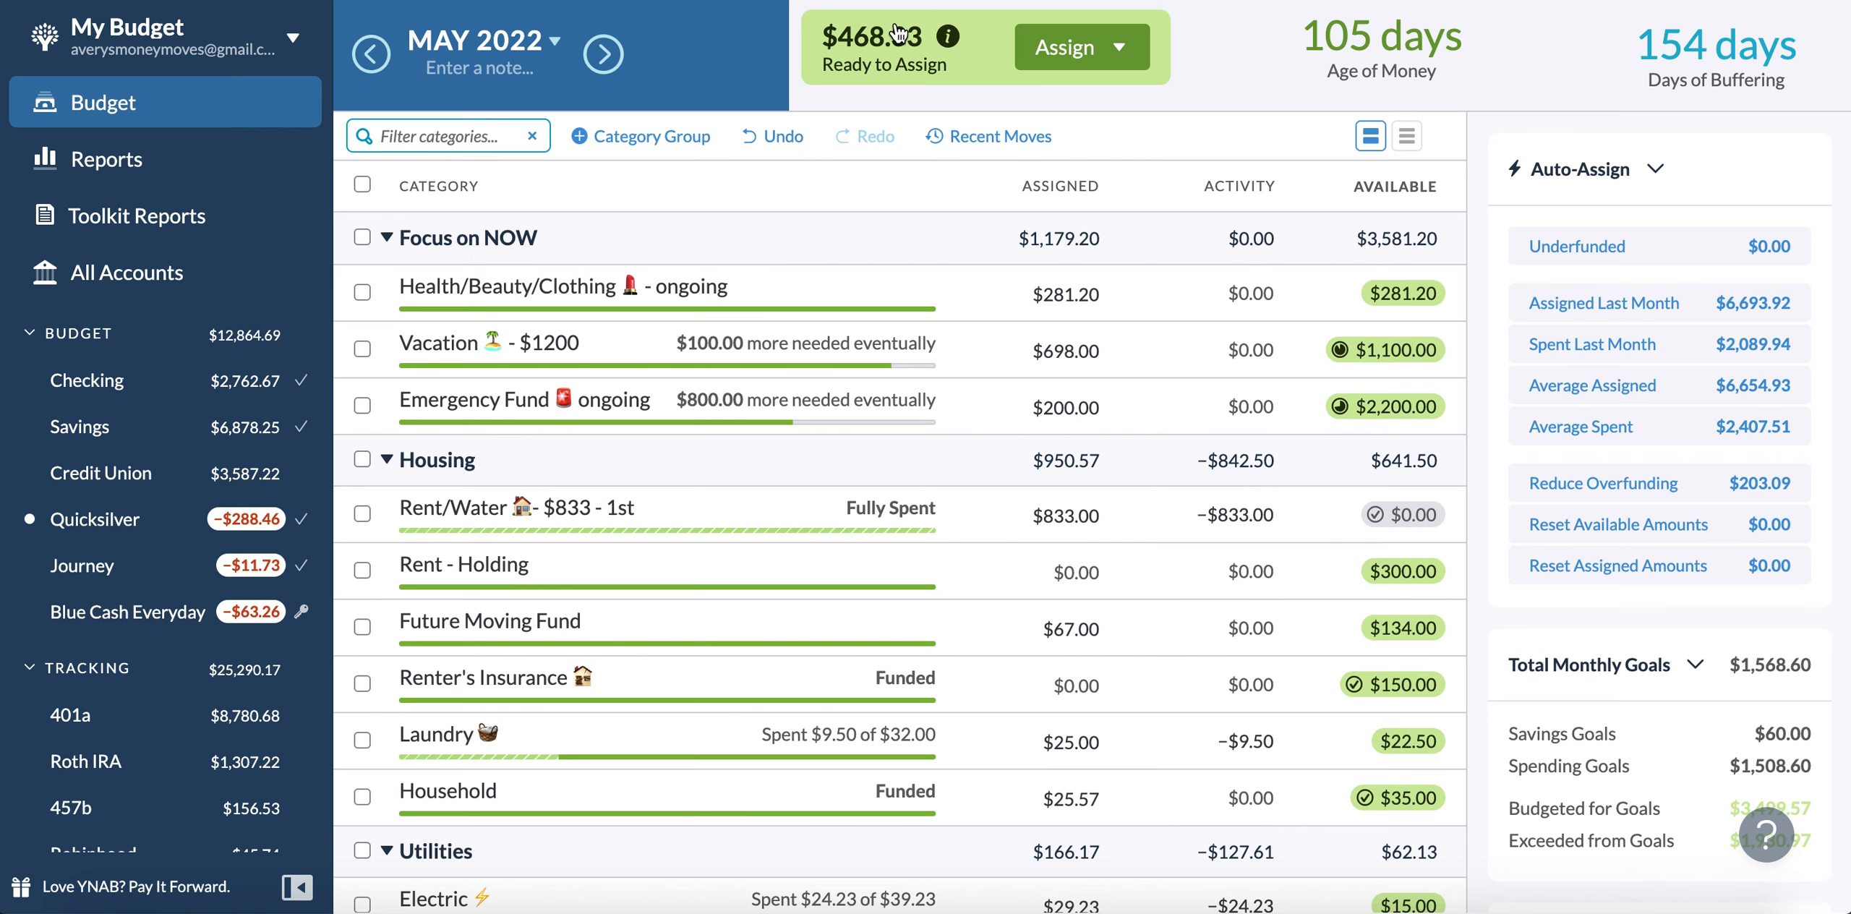
left_click(363, 407)
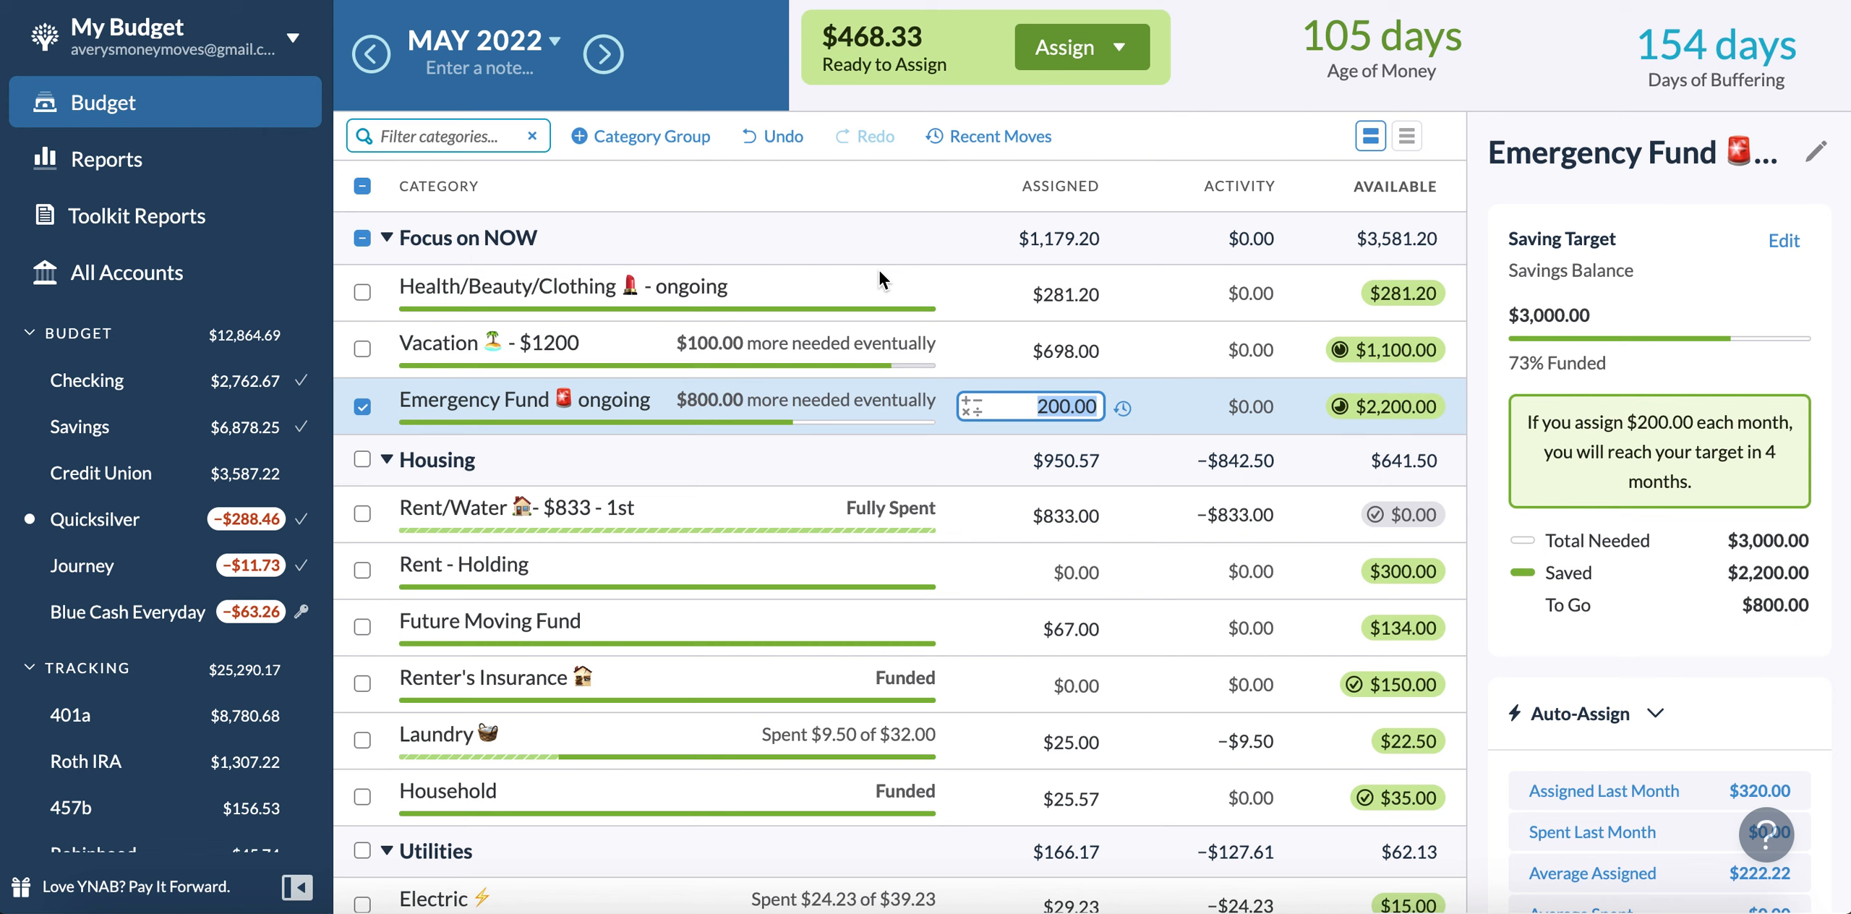
left_click(361, 186)
left_click(1038, 341)
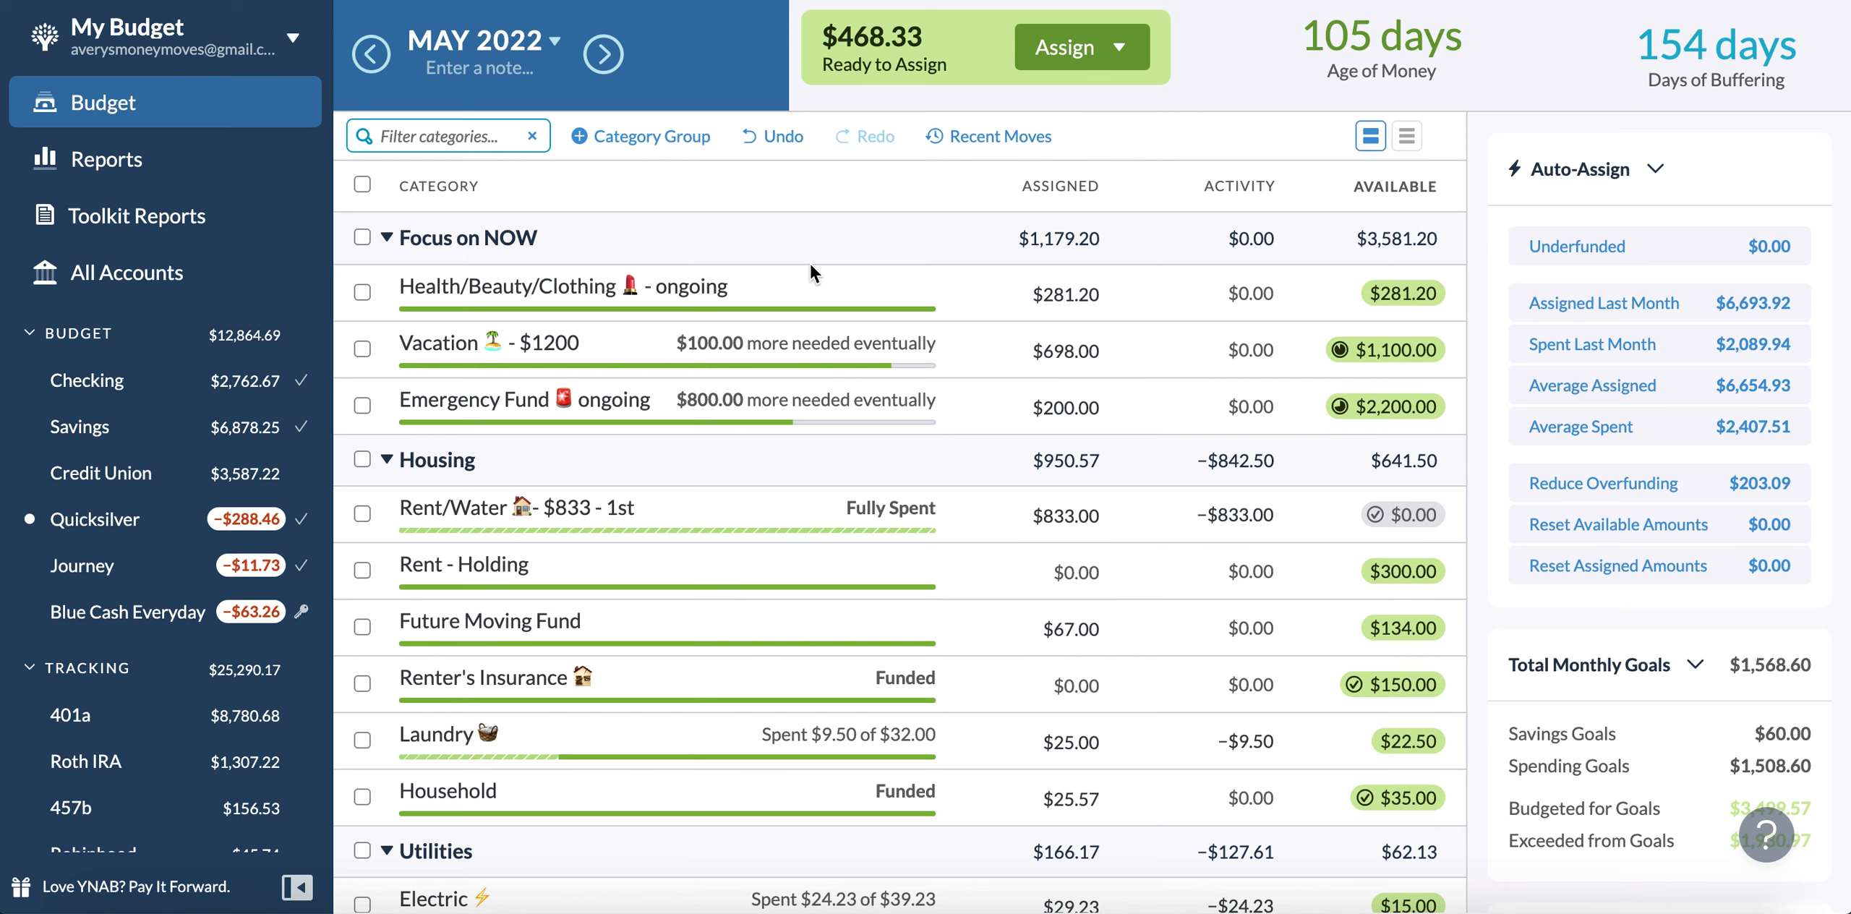
left_click(600, 57)
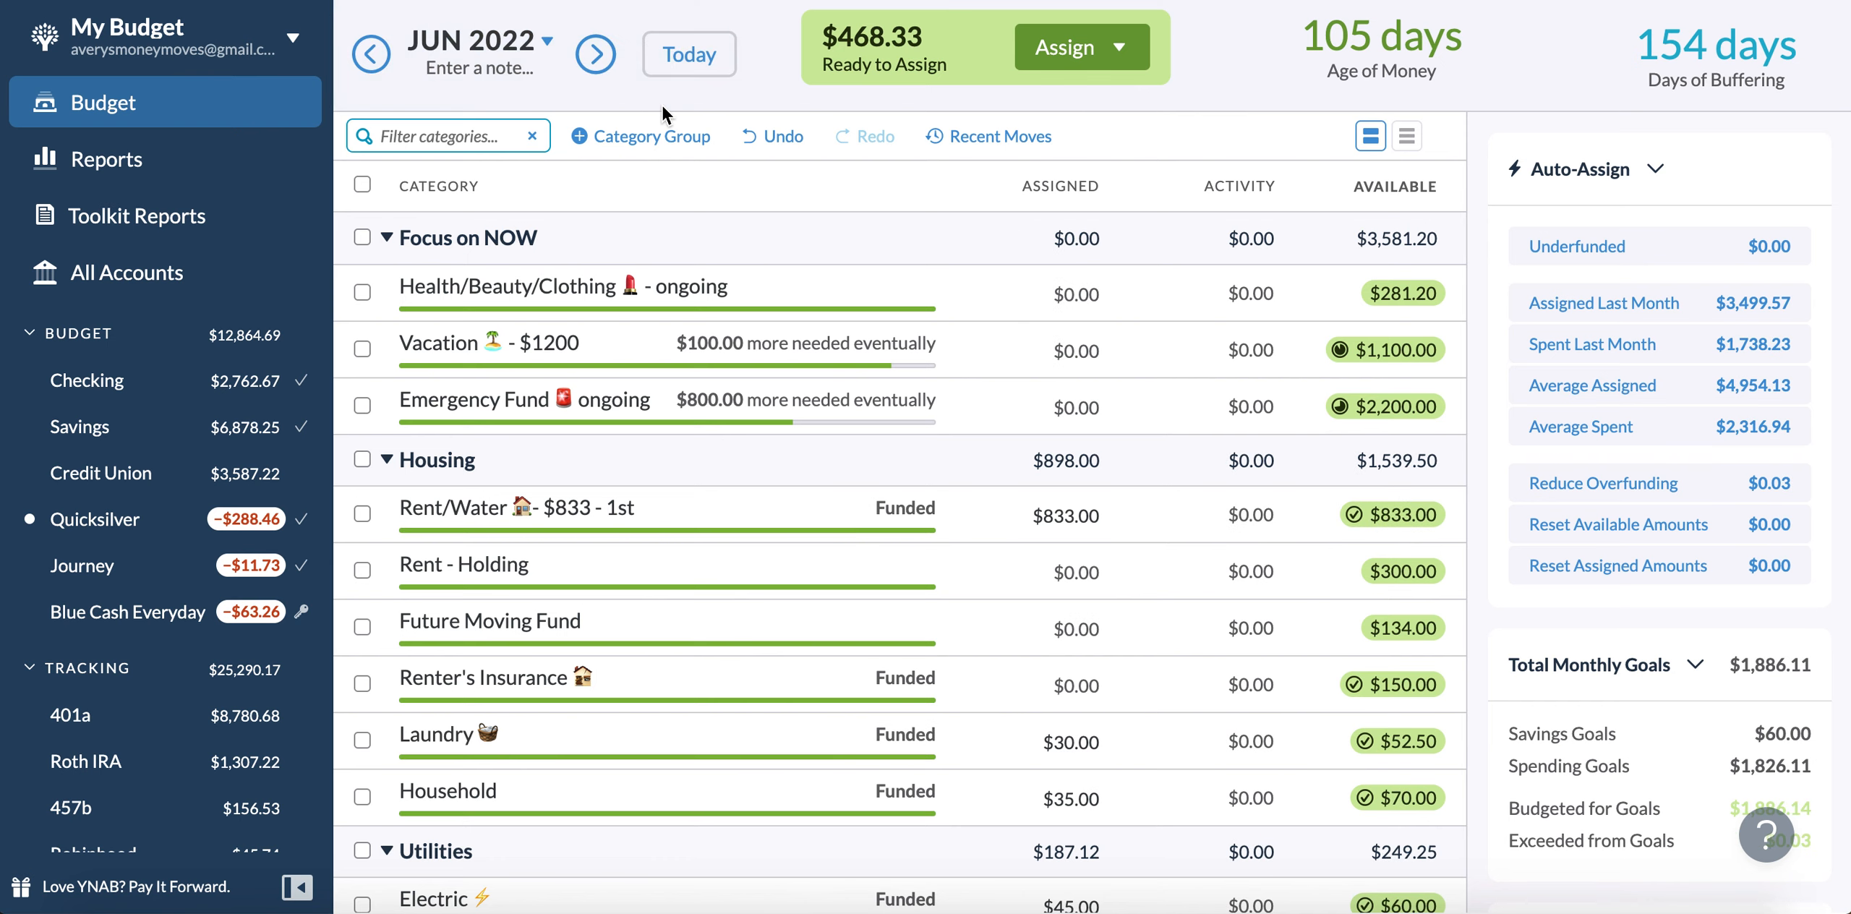
left_click(593, 54)
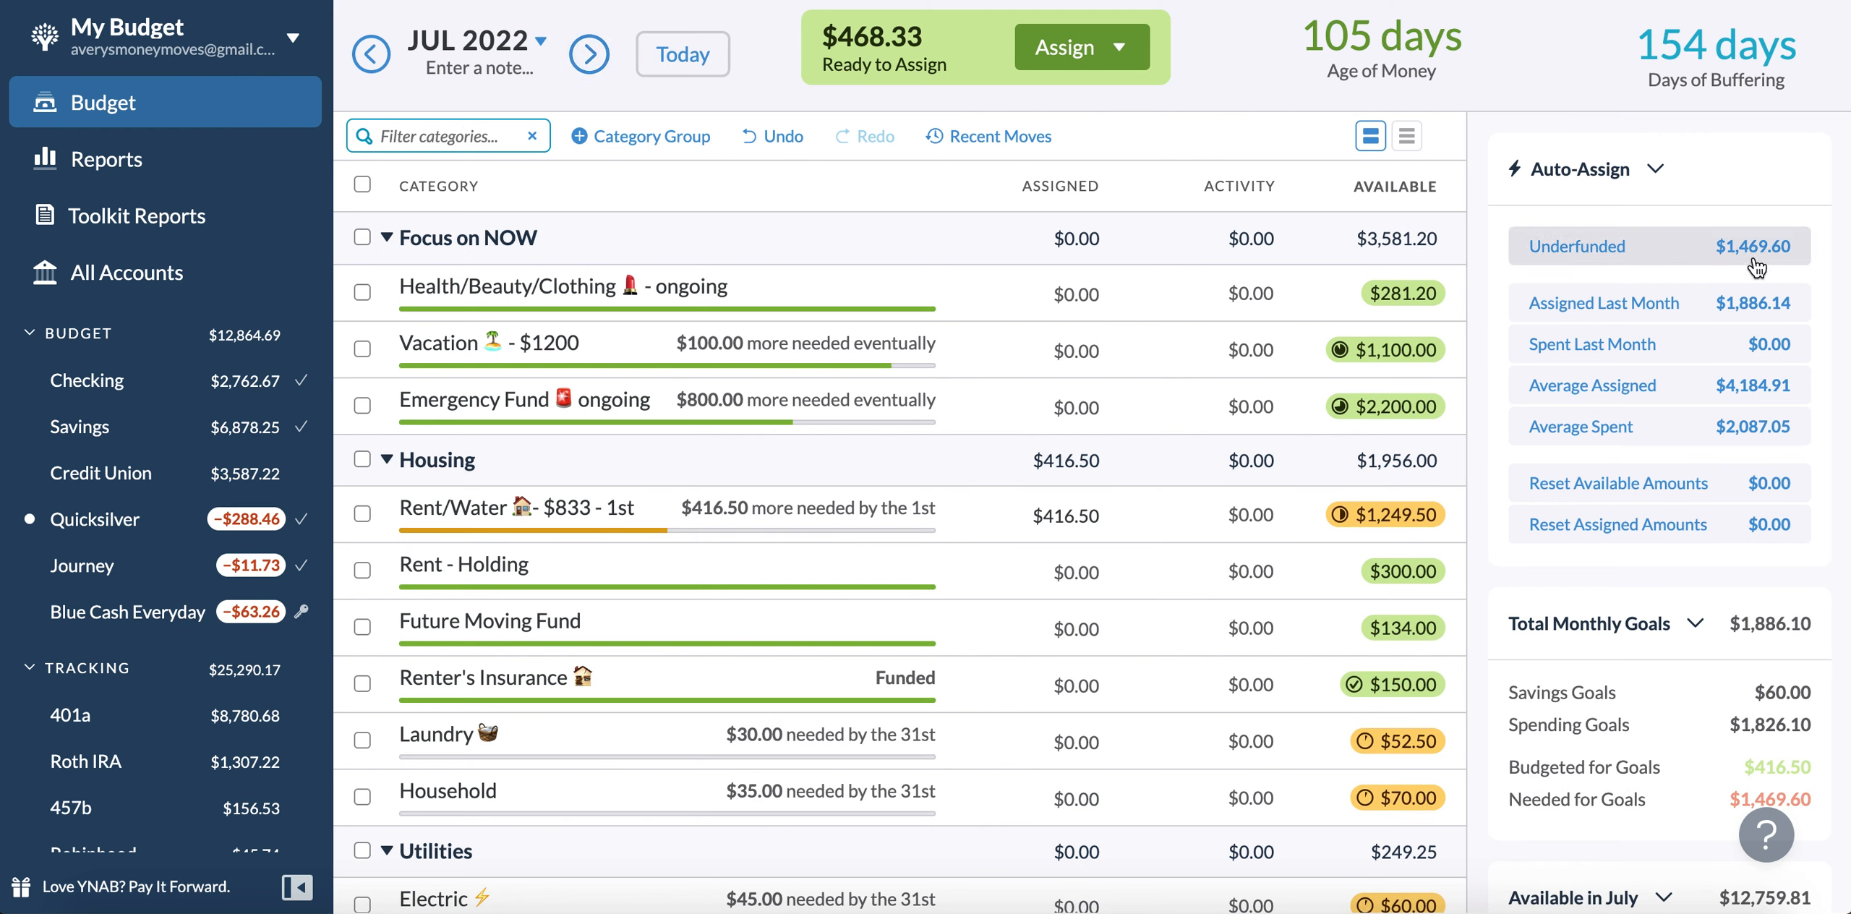
- Try to move $1.27 from Stuff I Forgot to Budget For in June 2022 to Ready to Assign, and undo the move
left_click(370, 62)
scroll(657, 409, "down", 10)
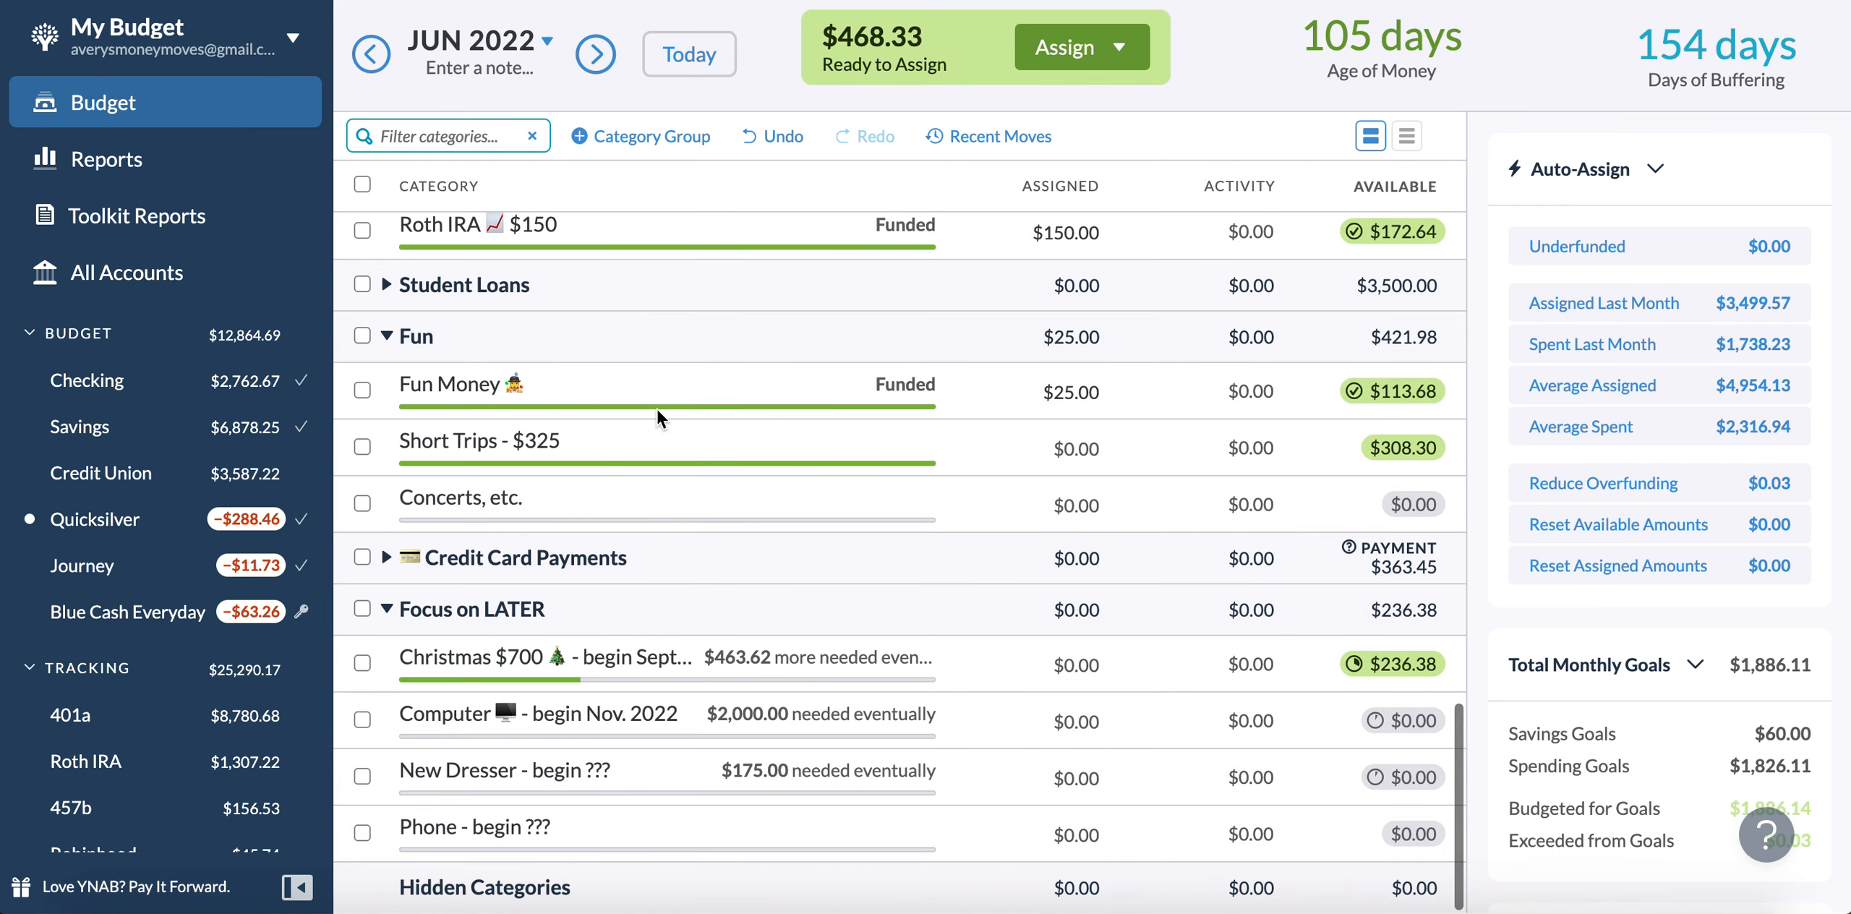
scroll(656, 409, "up", 3)
left_click(1411, 239)
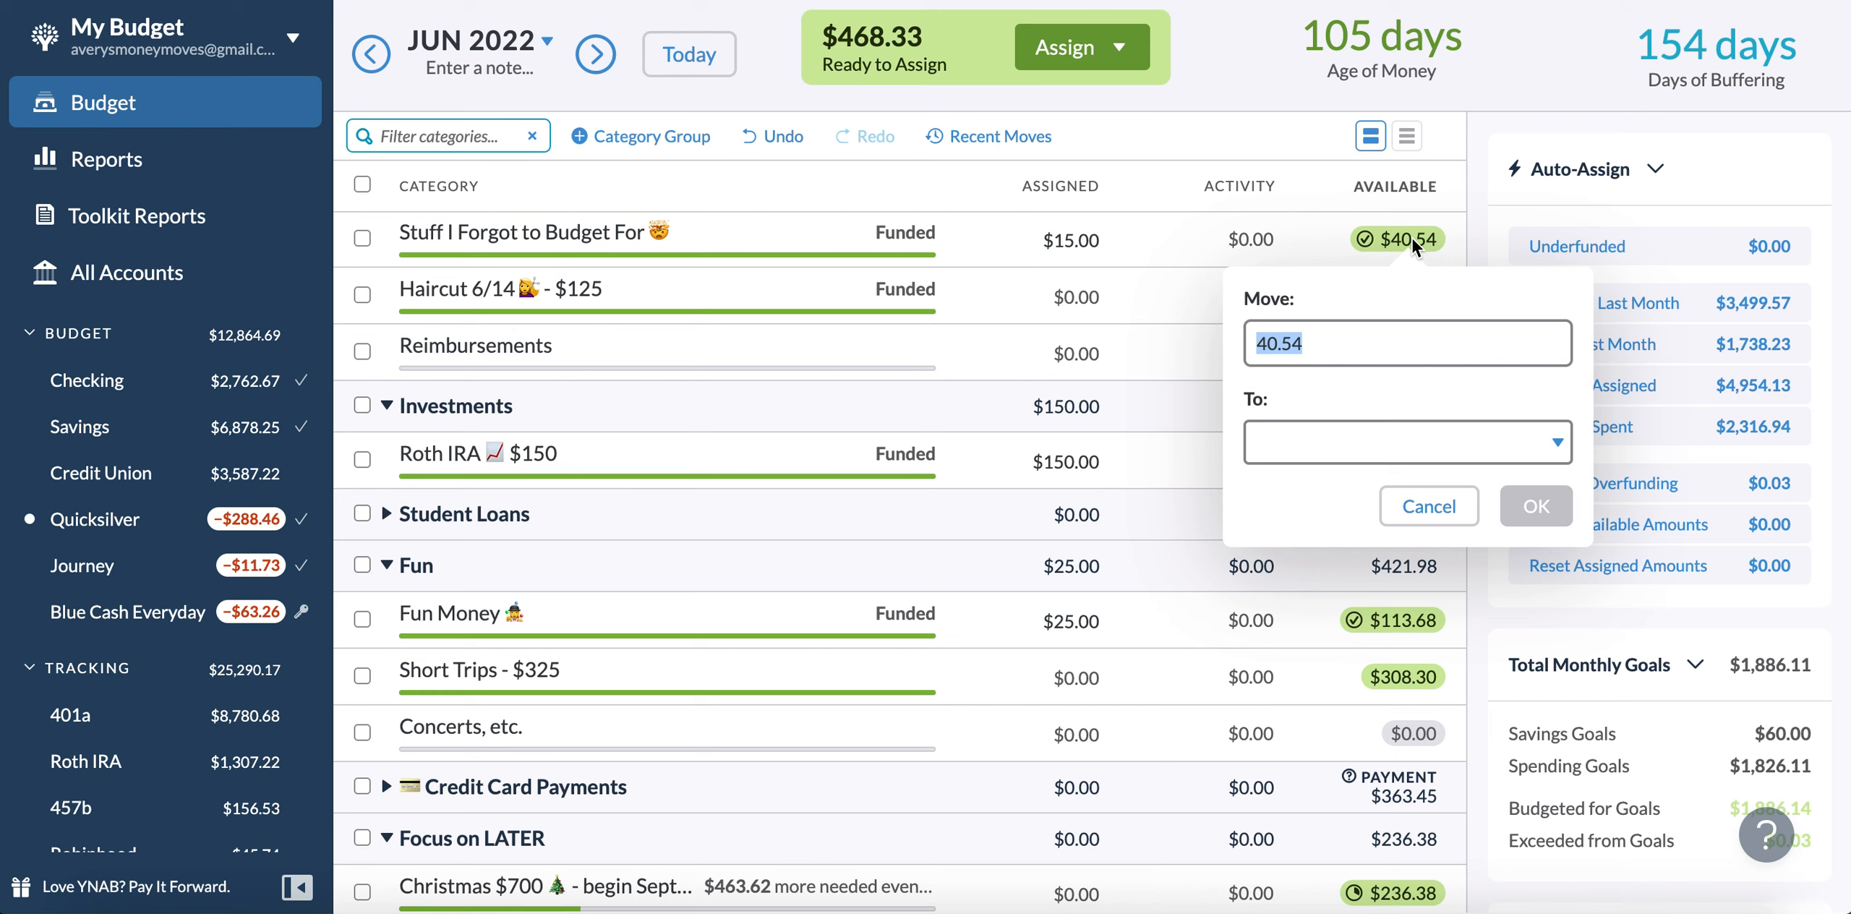
type("1.27")
left_click(1403, 454)
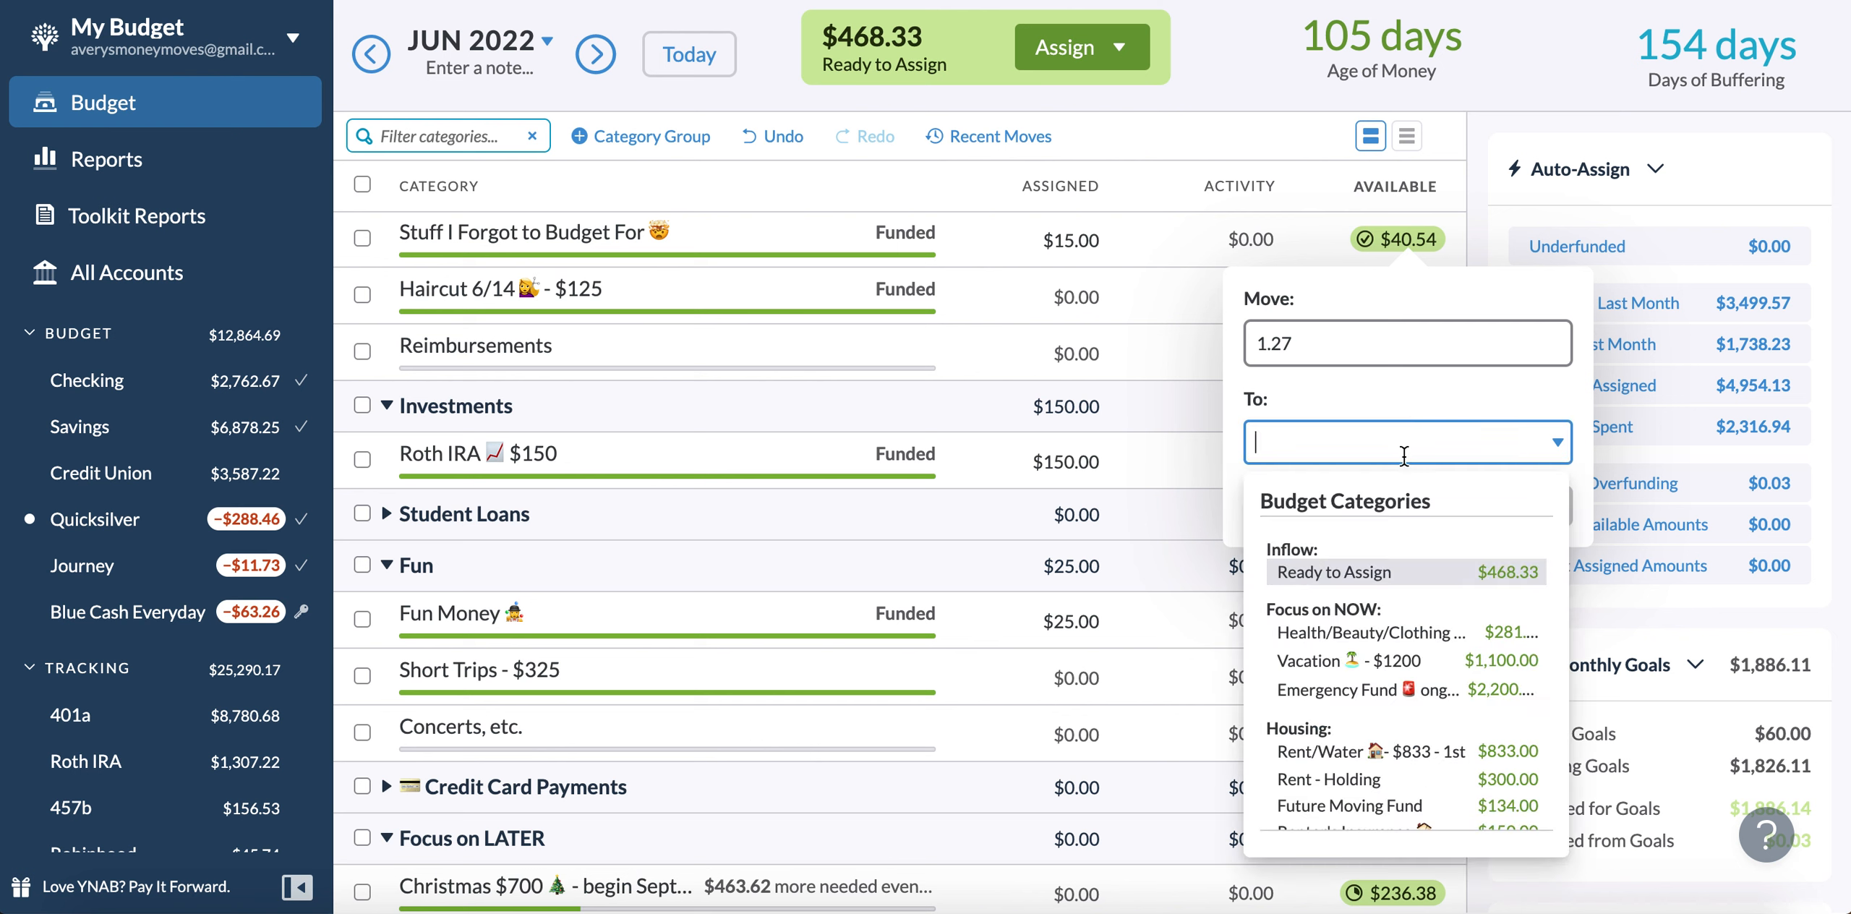
left_click(1406, 572)
left_click(1536, 506)
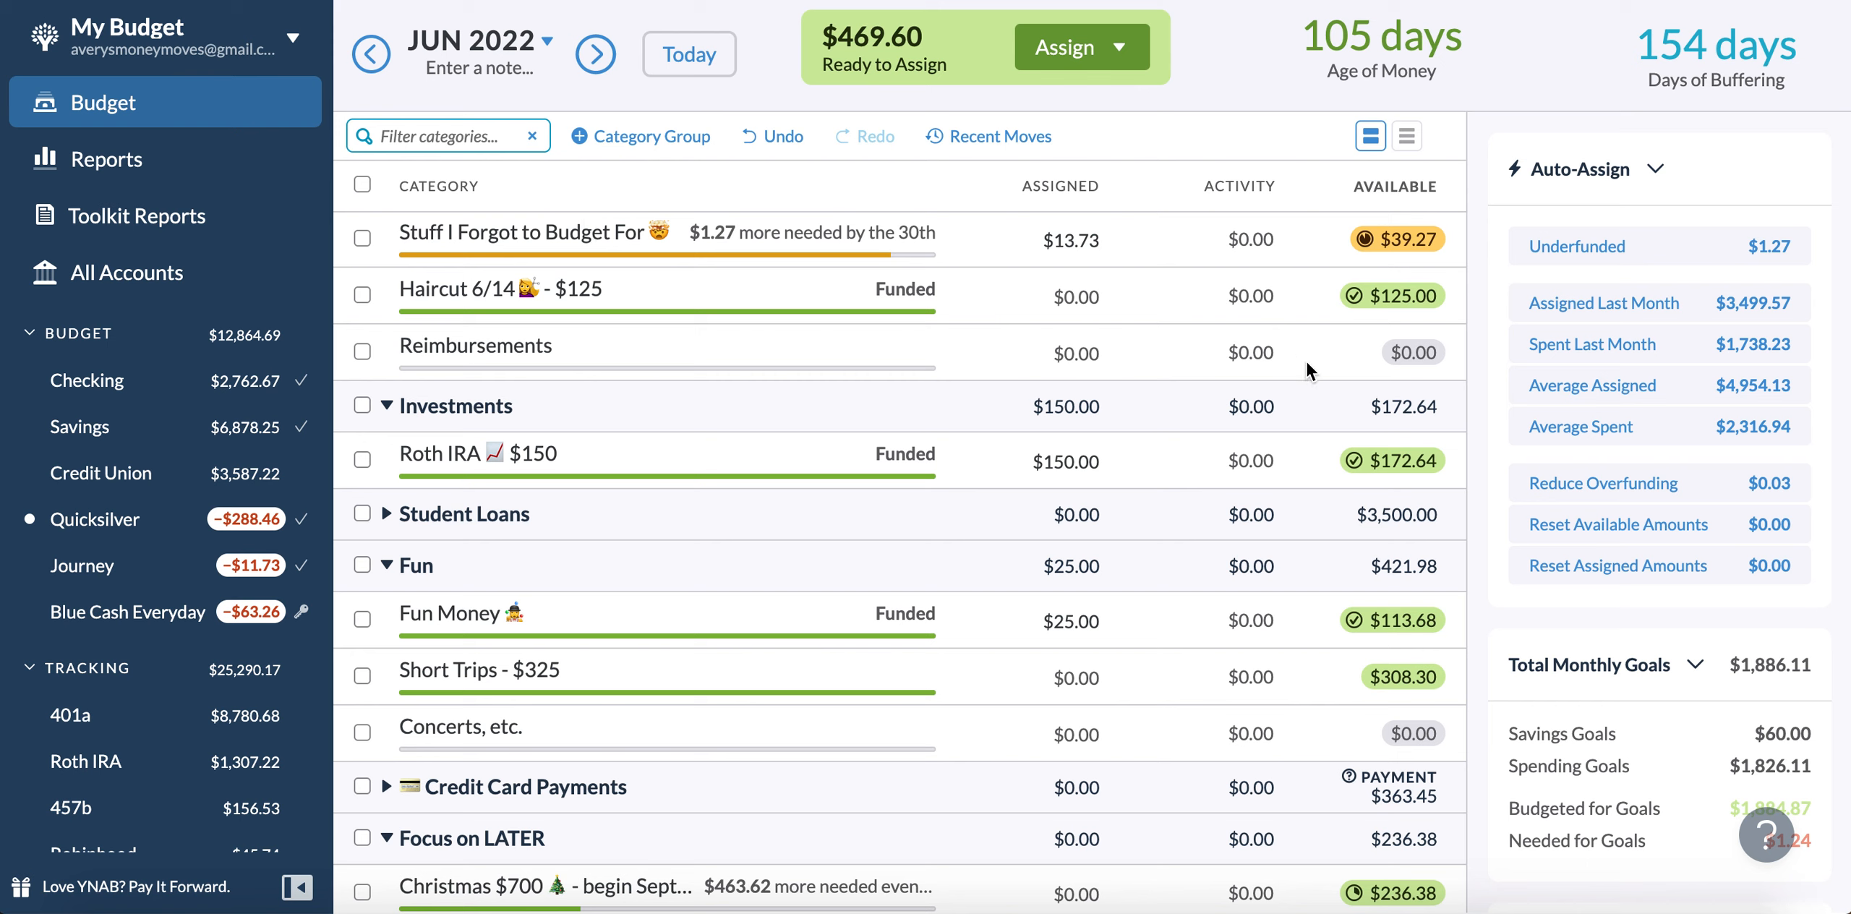
key("ctrl+z")
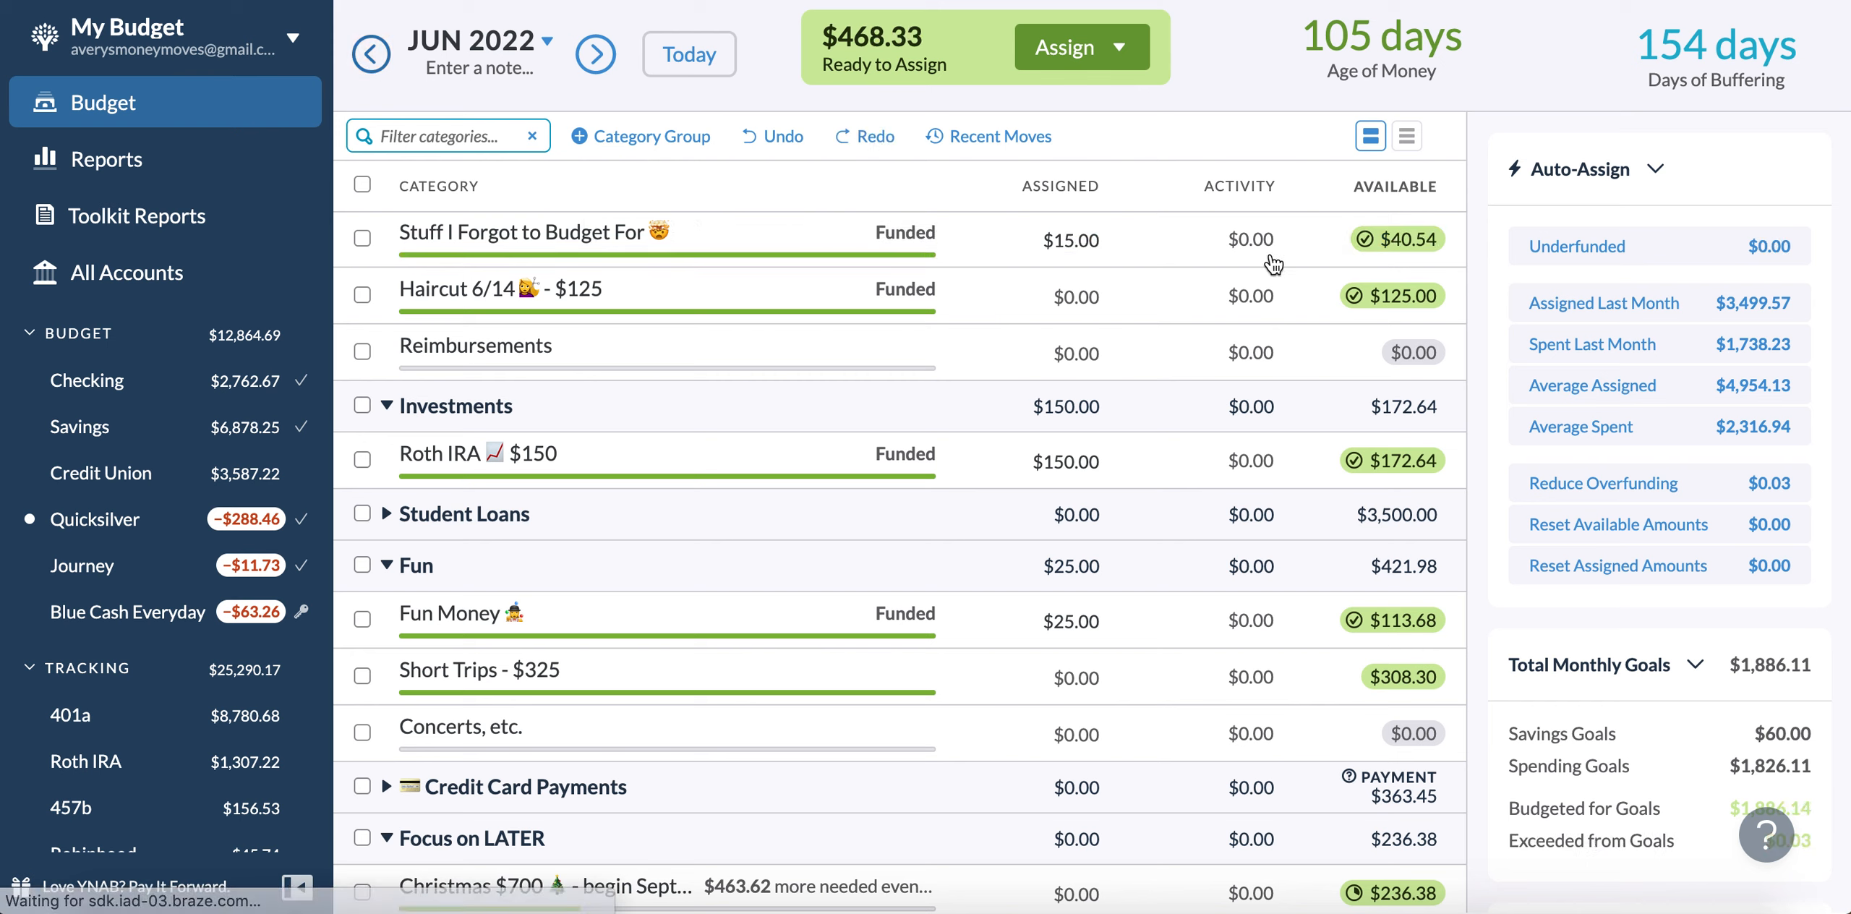
- Switch to the May 2022 budget and move $1.27 from Stuff I Forgot to Budget For to Ready to Assign
left_click(1385, 239)
type("1.27")
left_click(1417, 442)
left_click(1403, 519)
left_click(1527, 518)
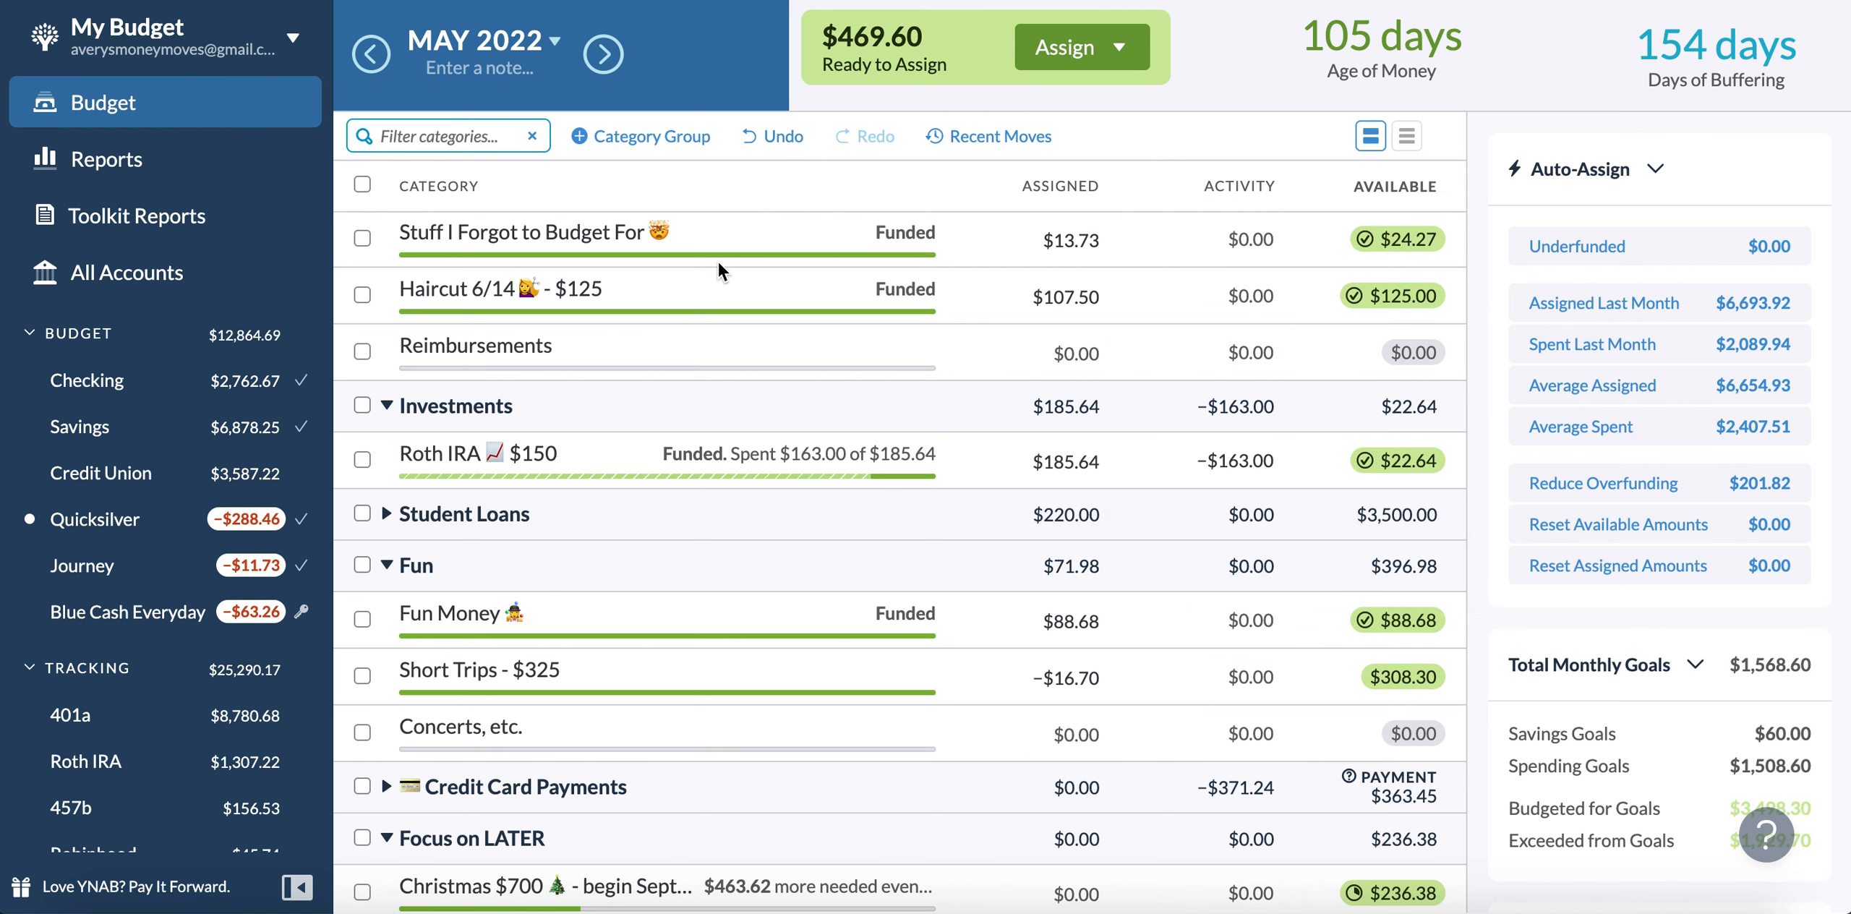
- Go to the July 2022 budget and review which Housing and Utilities categories still need funding
scroll(717, 261, "up", 10)
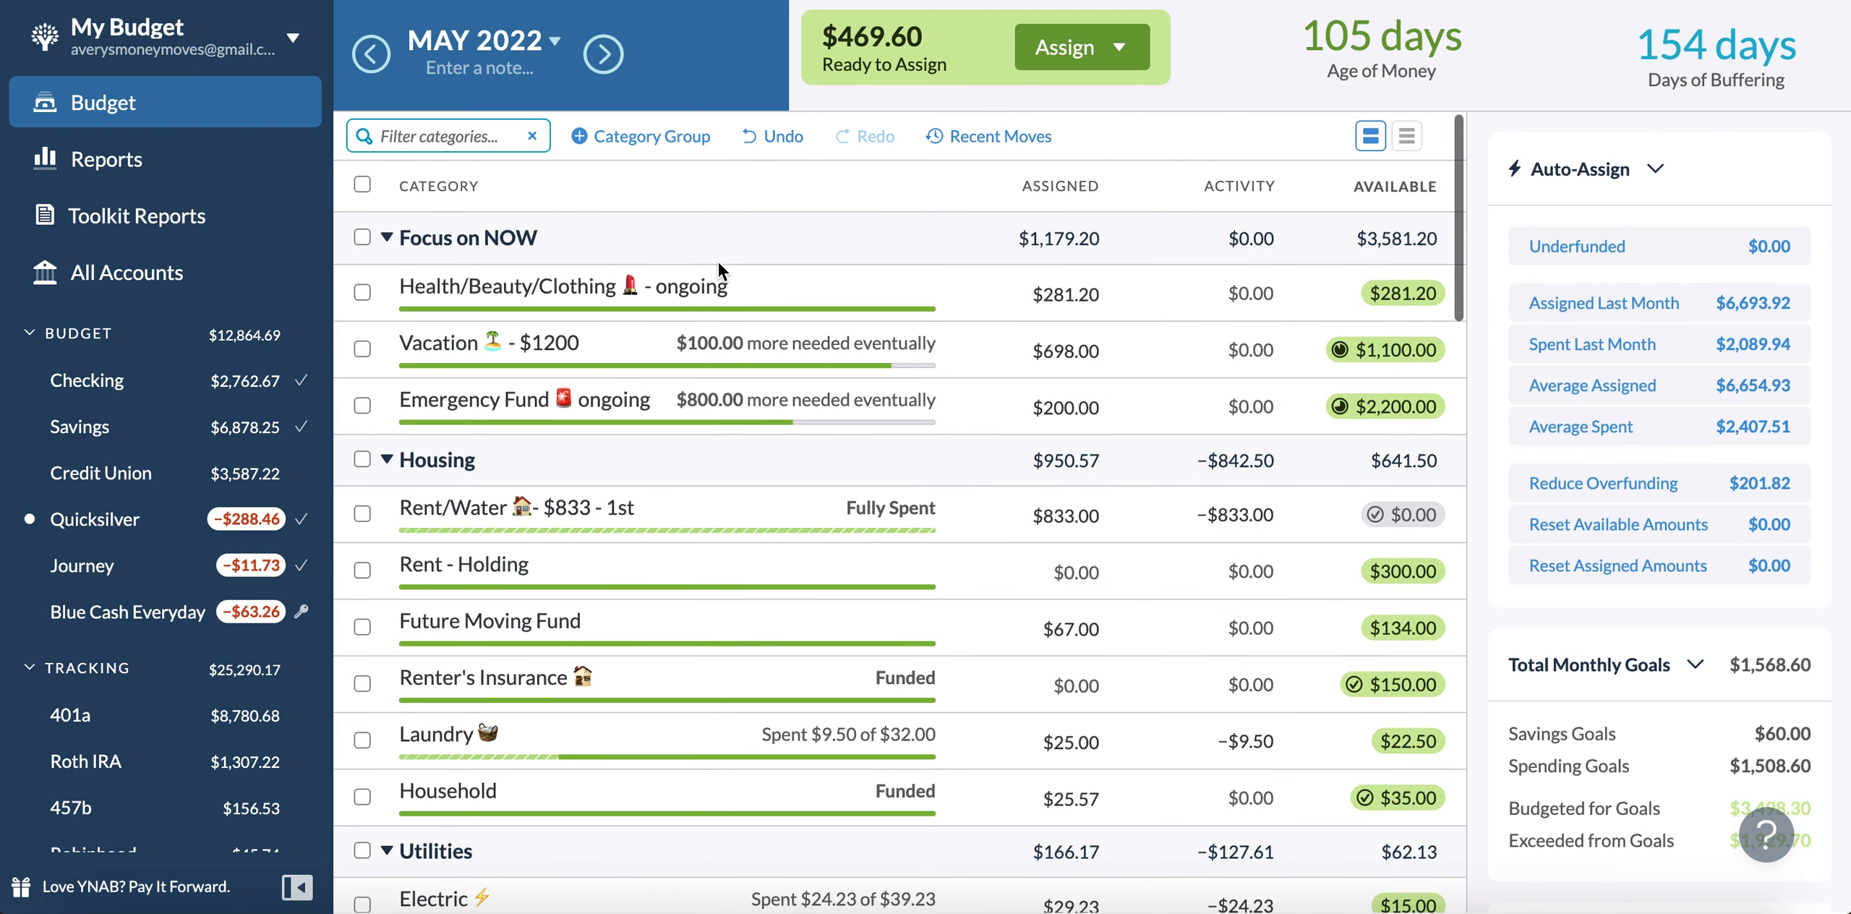
left_click(618, 61)
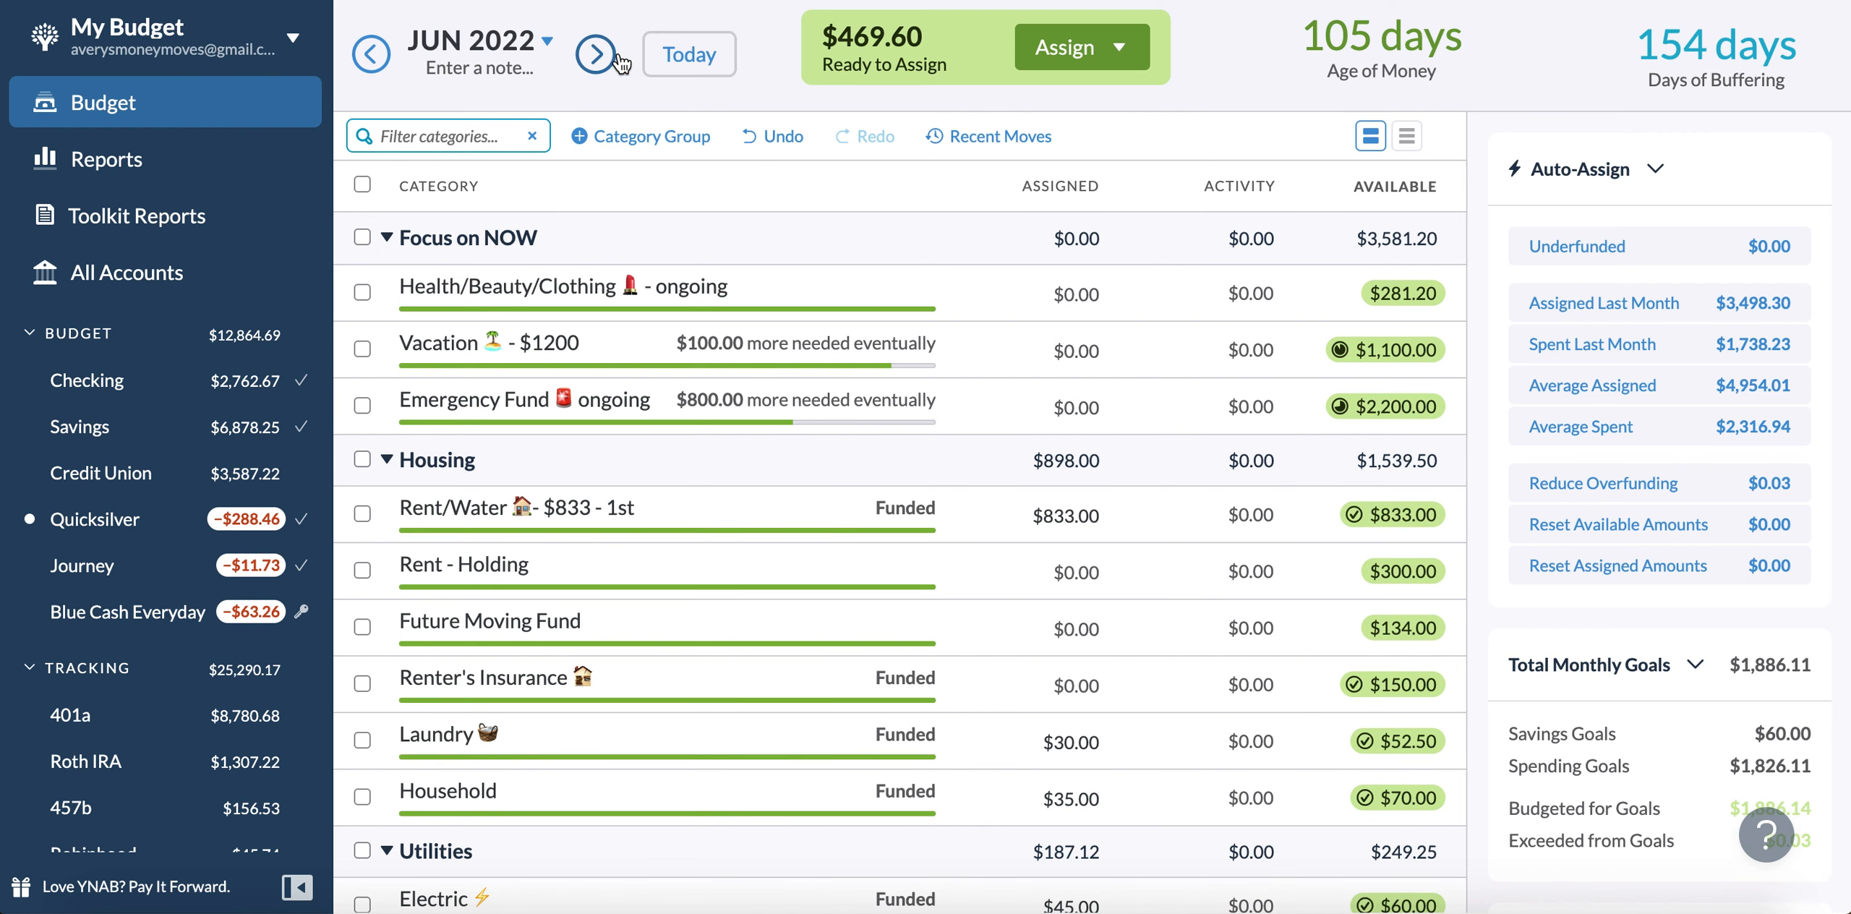
left_click(619, 54)
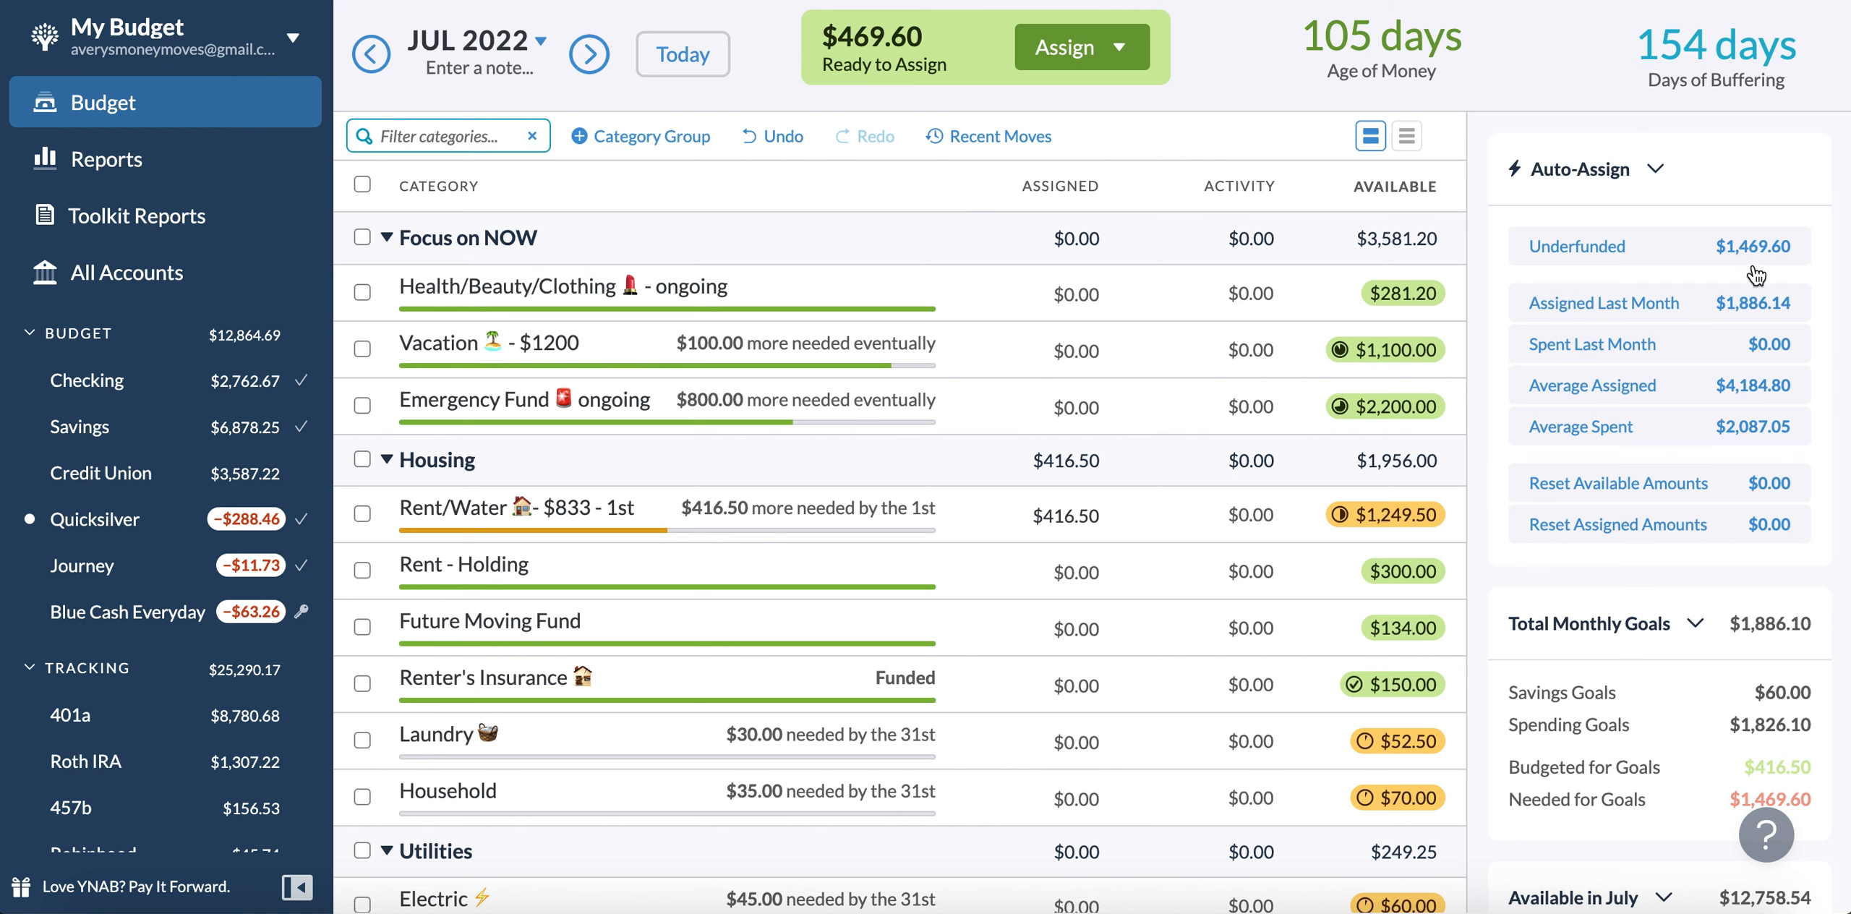
left_click(1071, 492)
scroll(1072, 491, "down", 2)
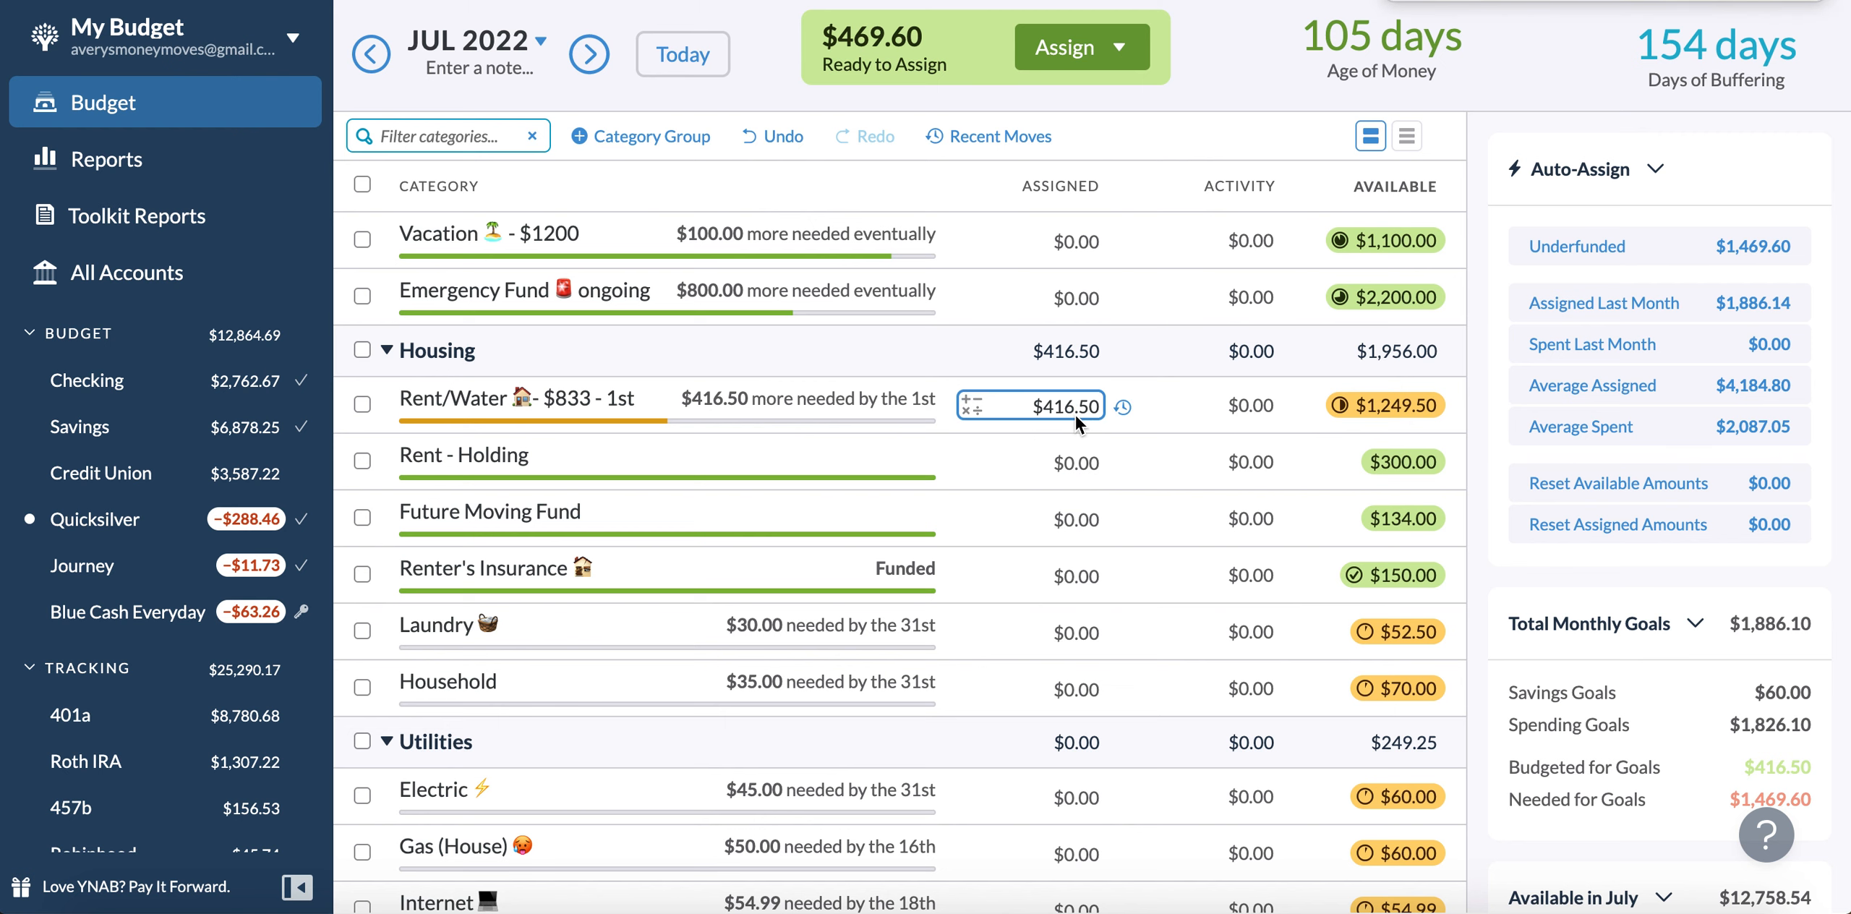
scroll(1079, 423, "down", 5)
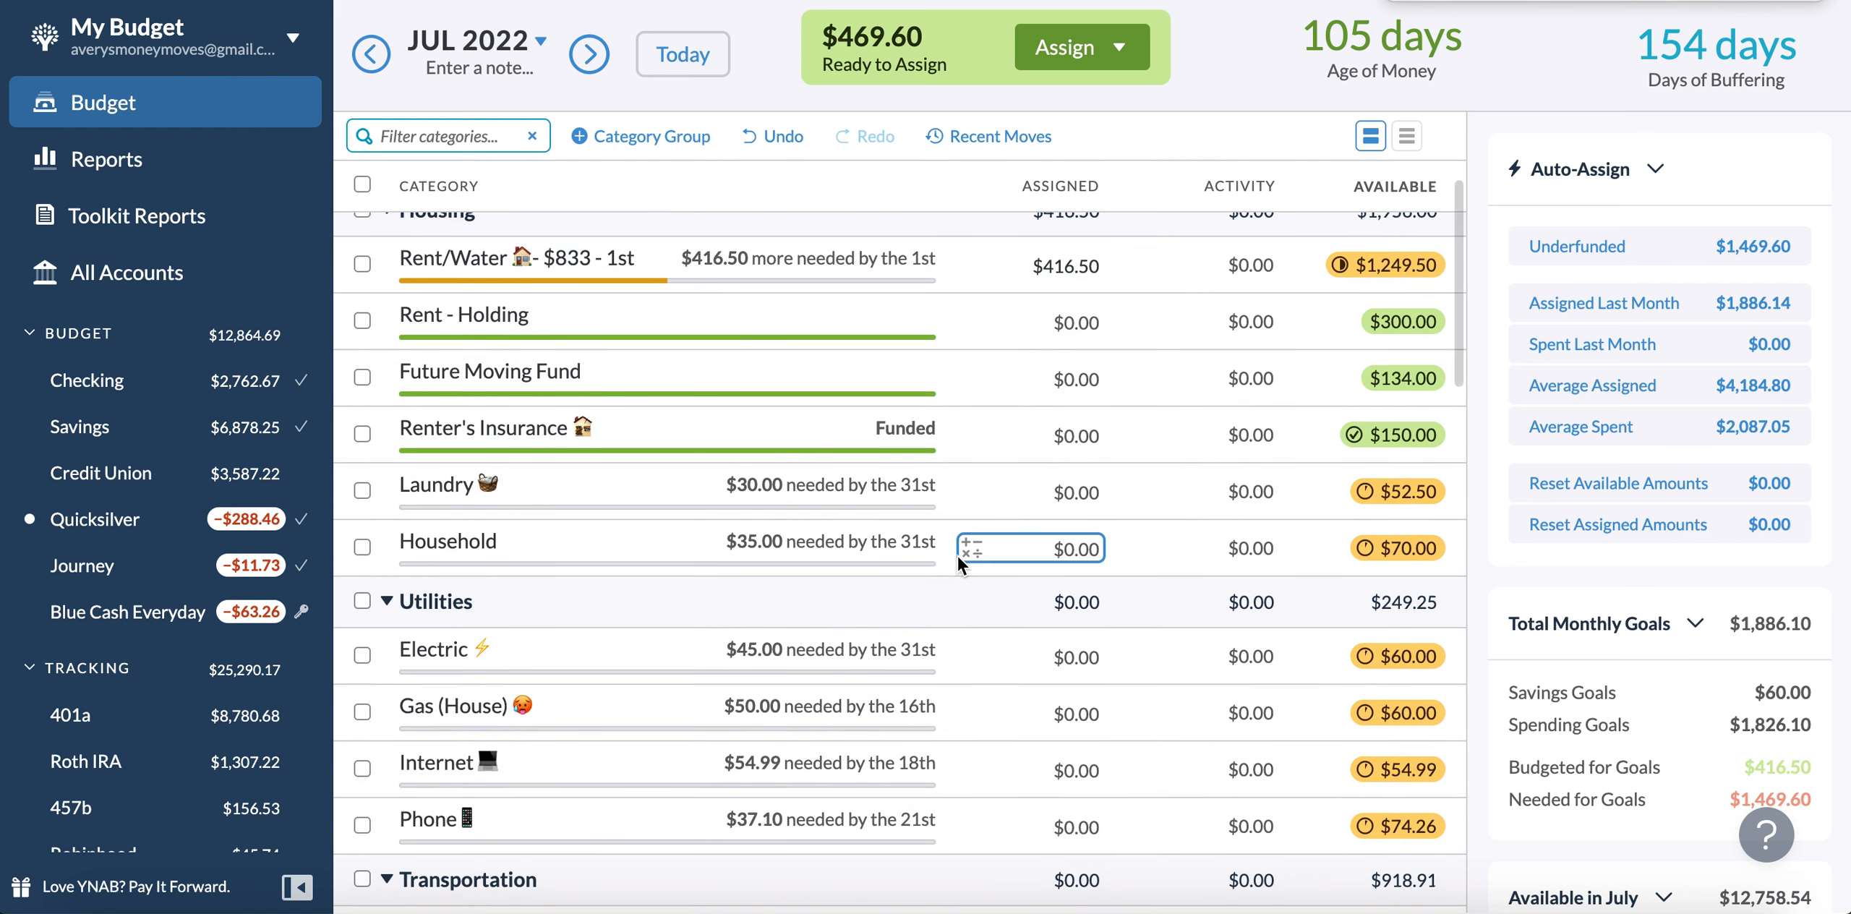
scroll(961, 566, "up", 5)
scroll(578, 639, "up", 2)
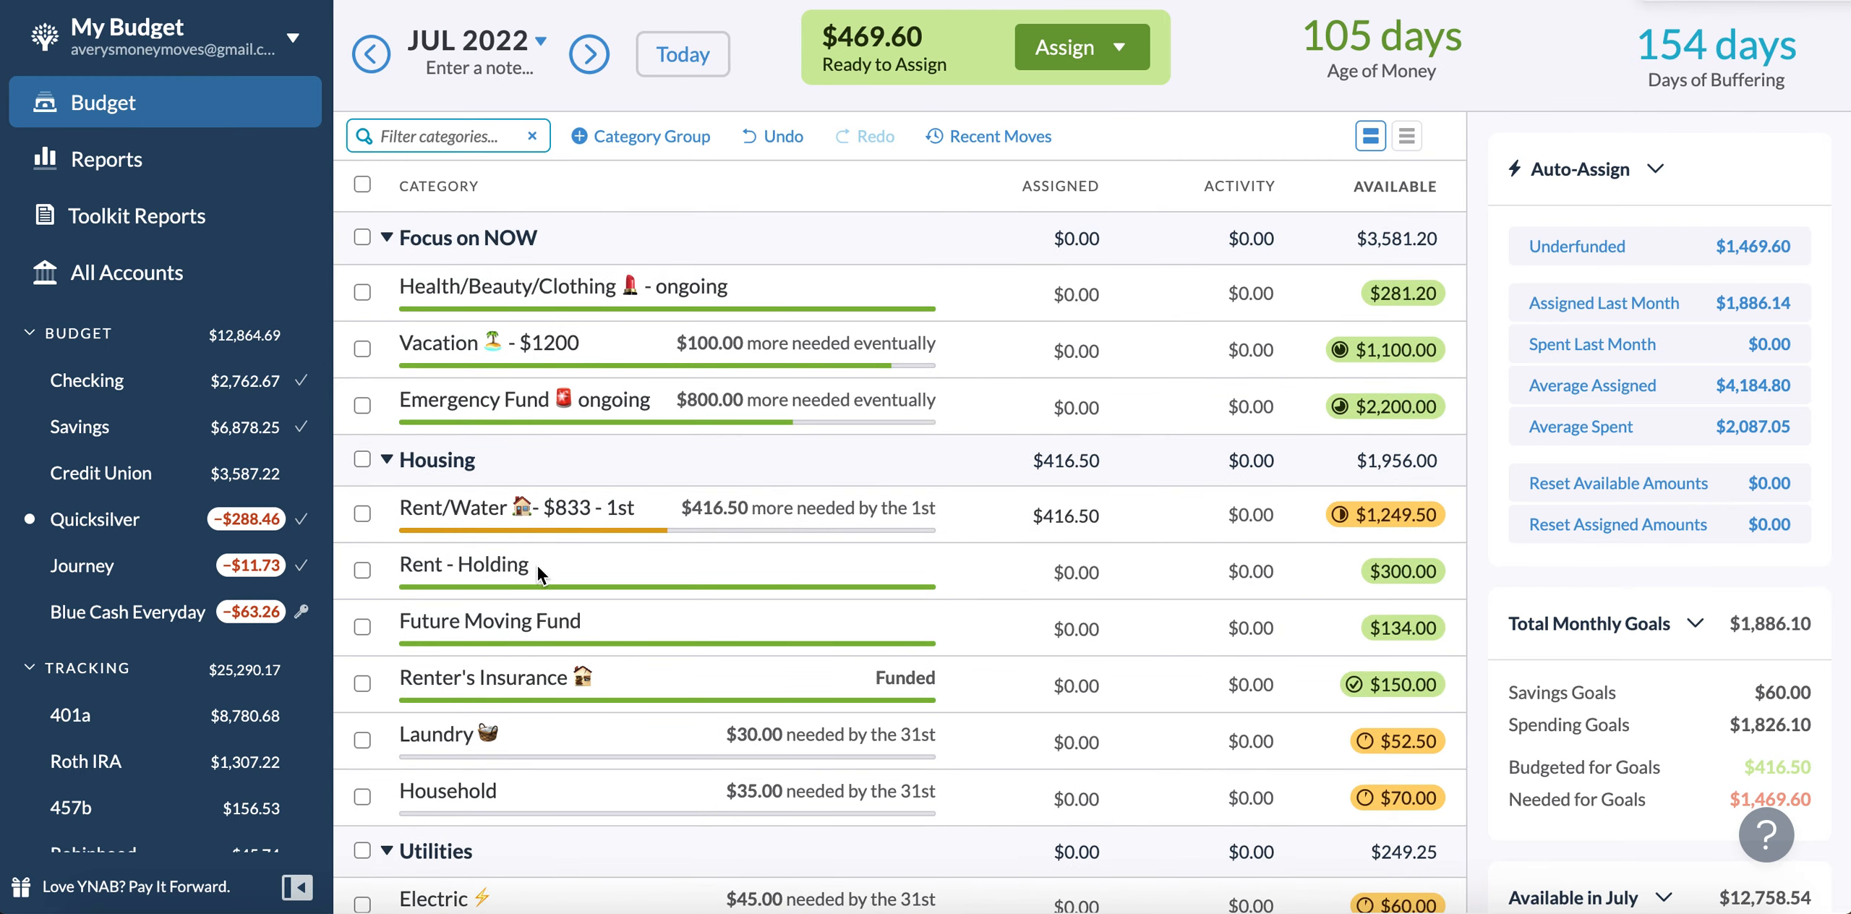
- Auto-assign the underfunded July amounts for Laundry, Household, Electric, Gas (House), Internet, Phone, Transportation, Car Insurance and Auto Maintenance
scroll(526, 482, "down", 5)
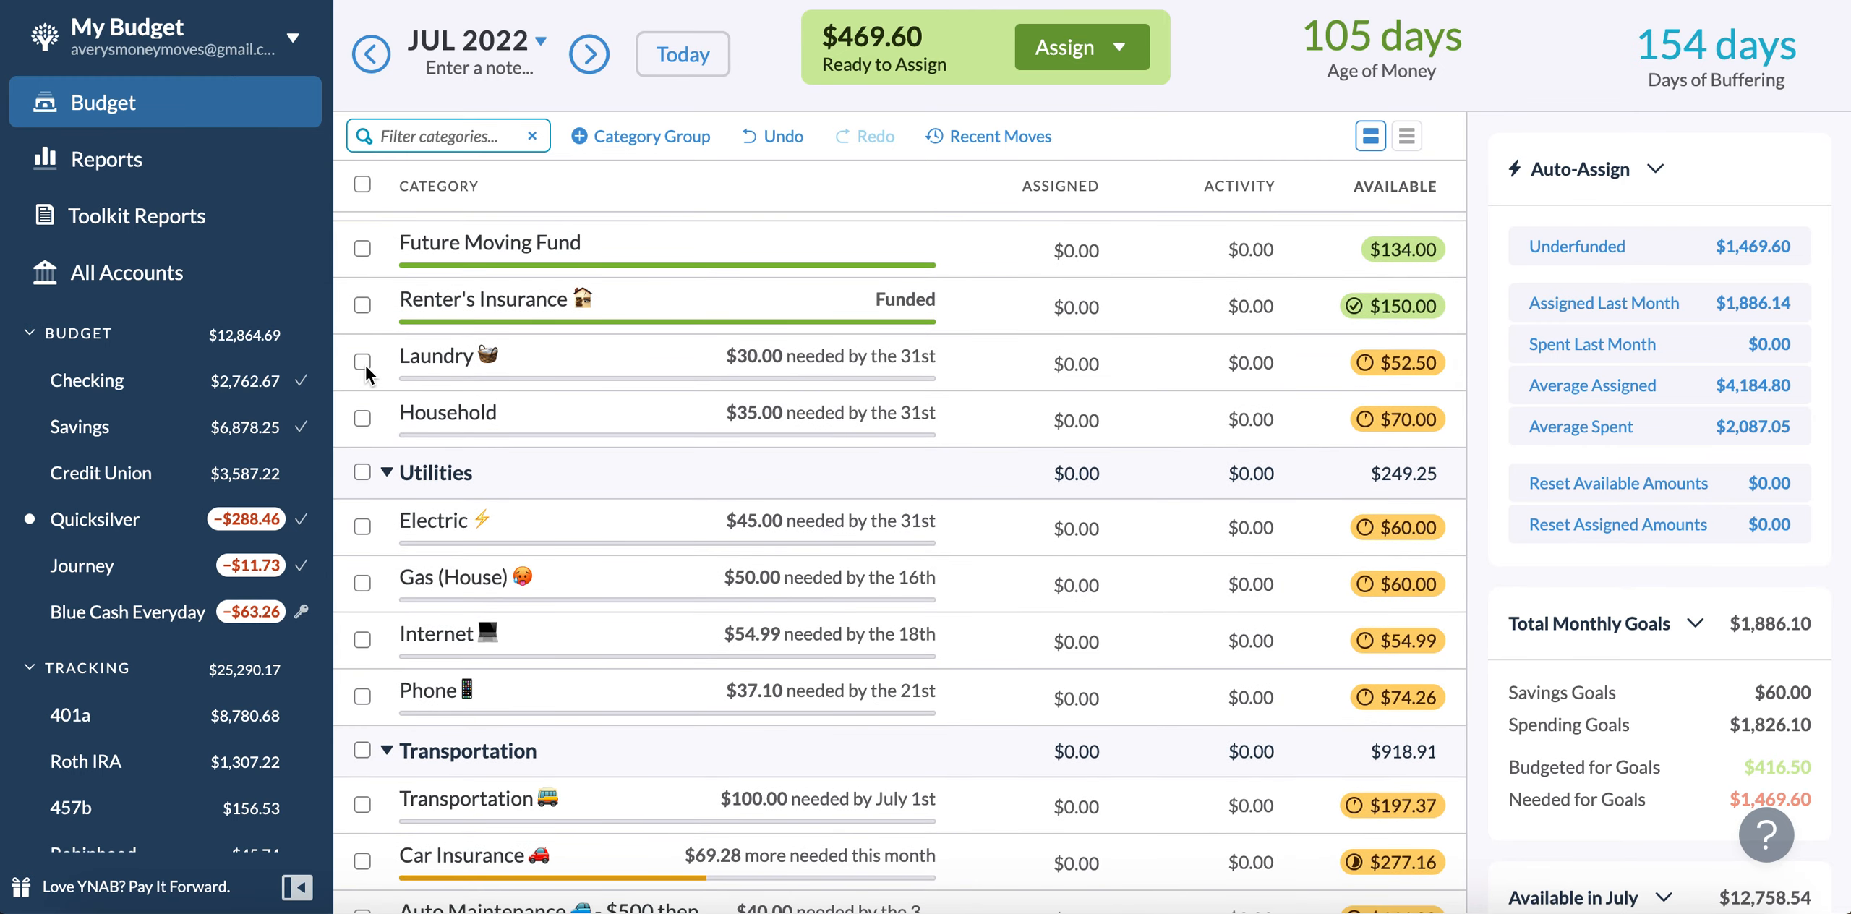
left_click(362, 362)
left_click(362, 419)
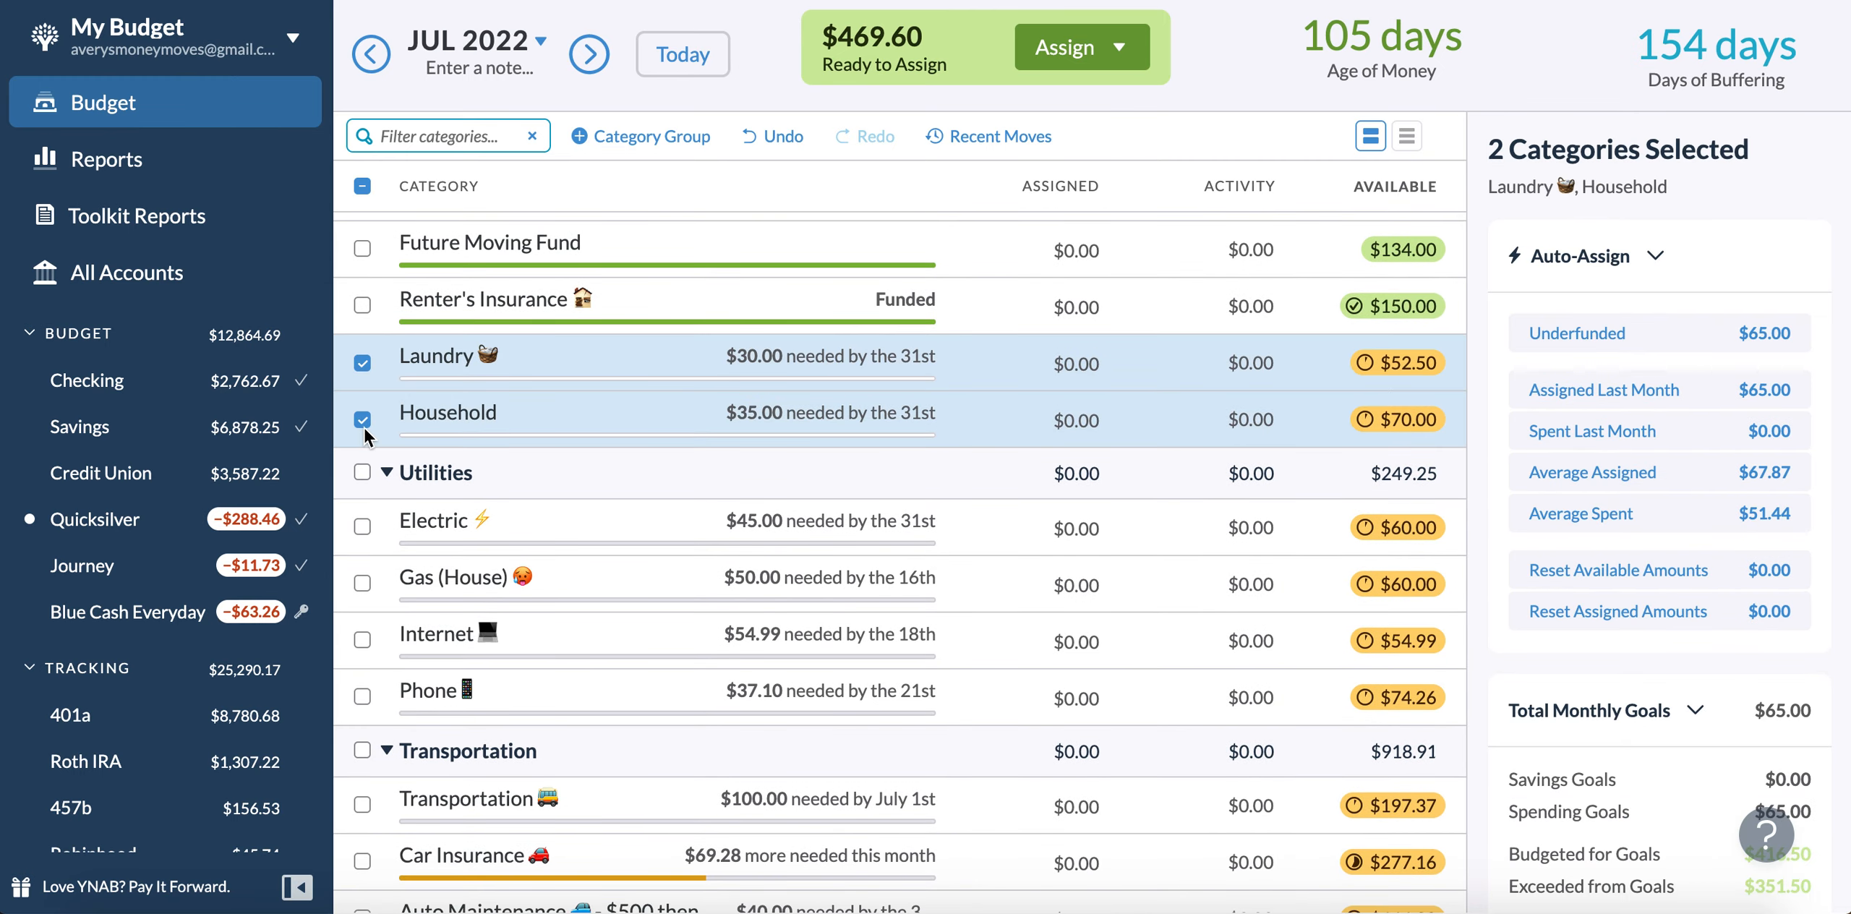
left_click(382, 539)
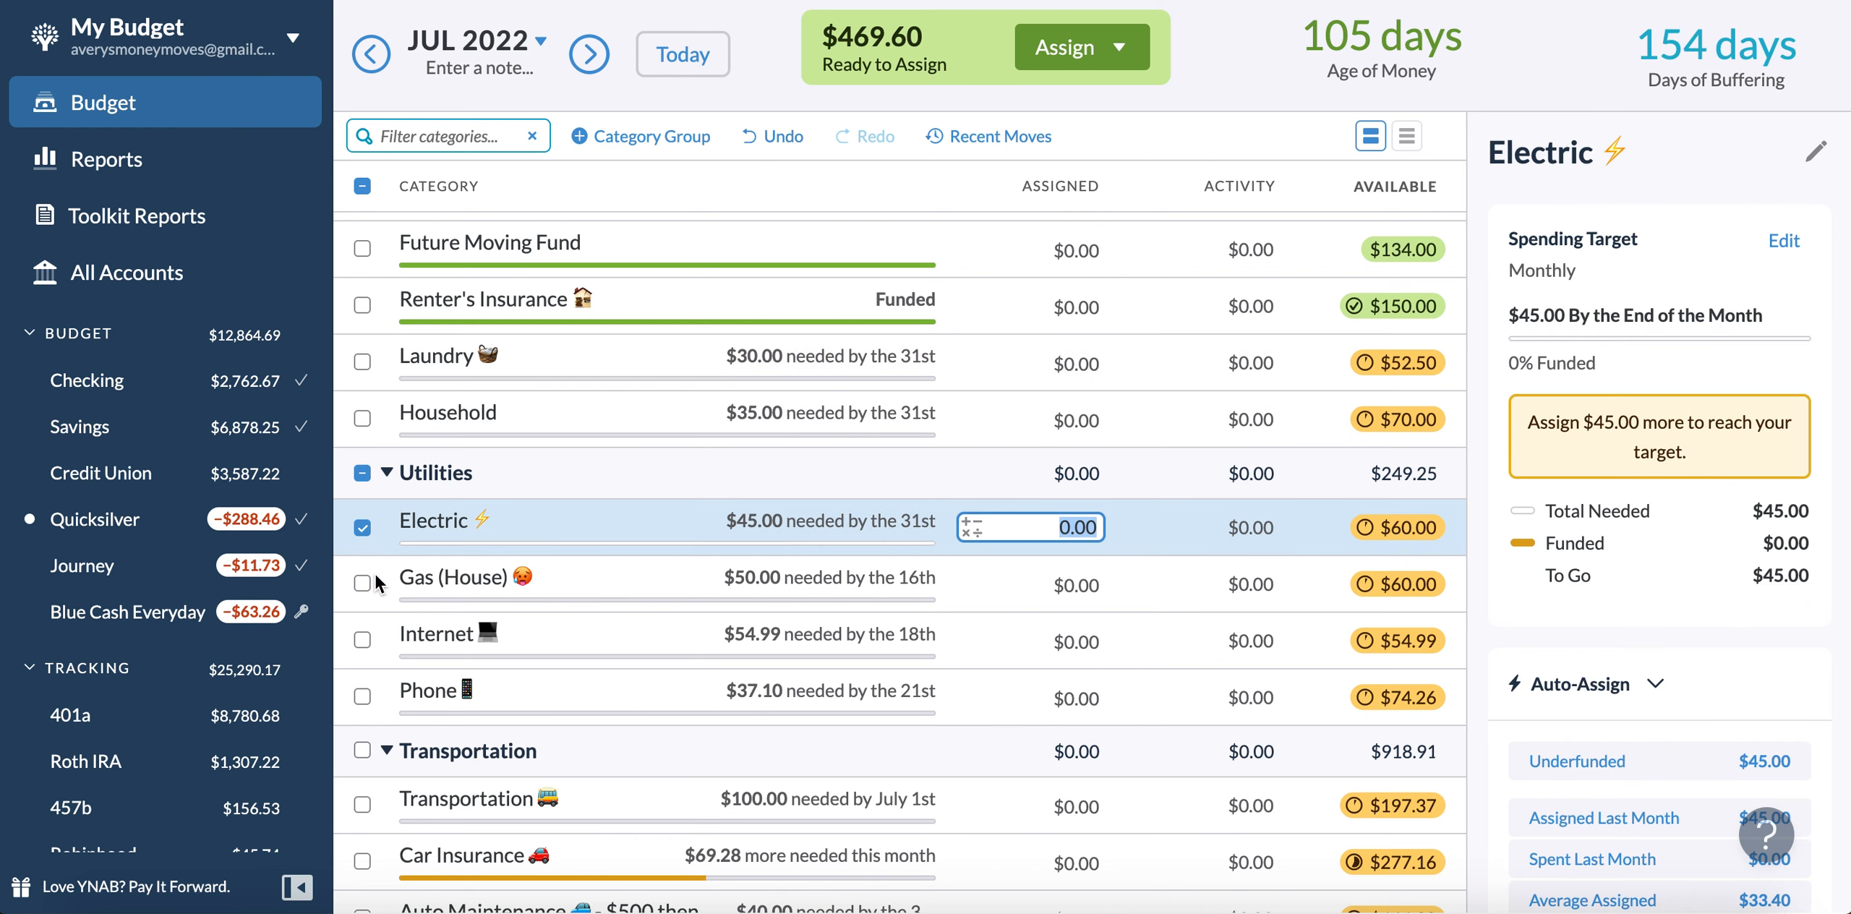
left_click(363, 361)
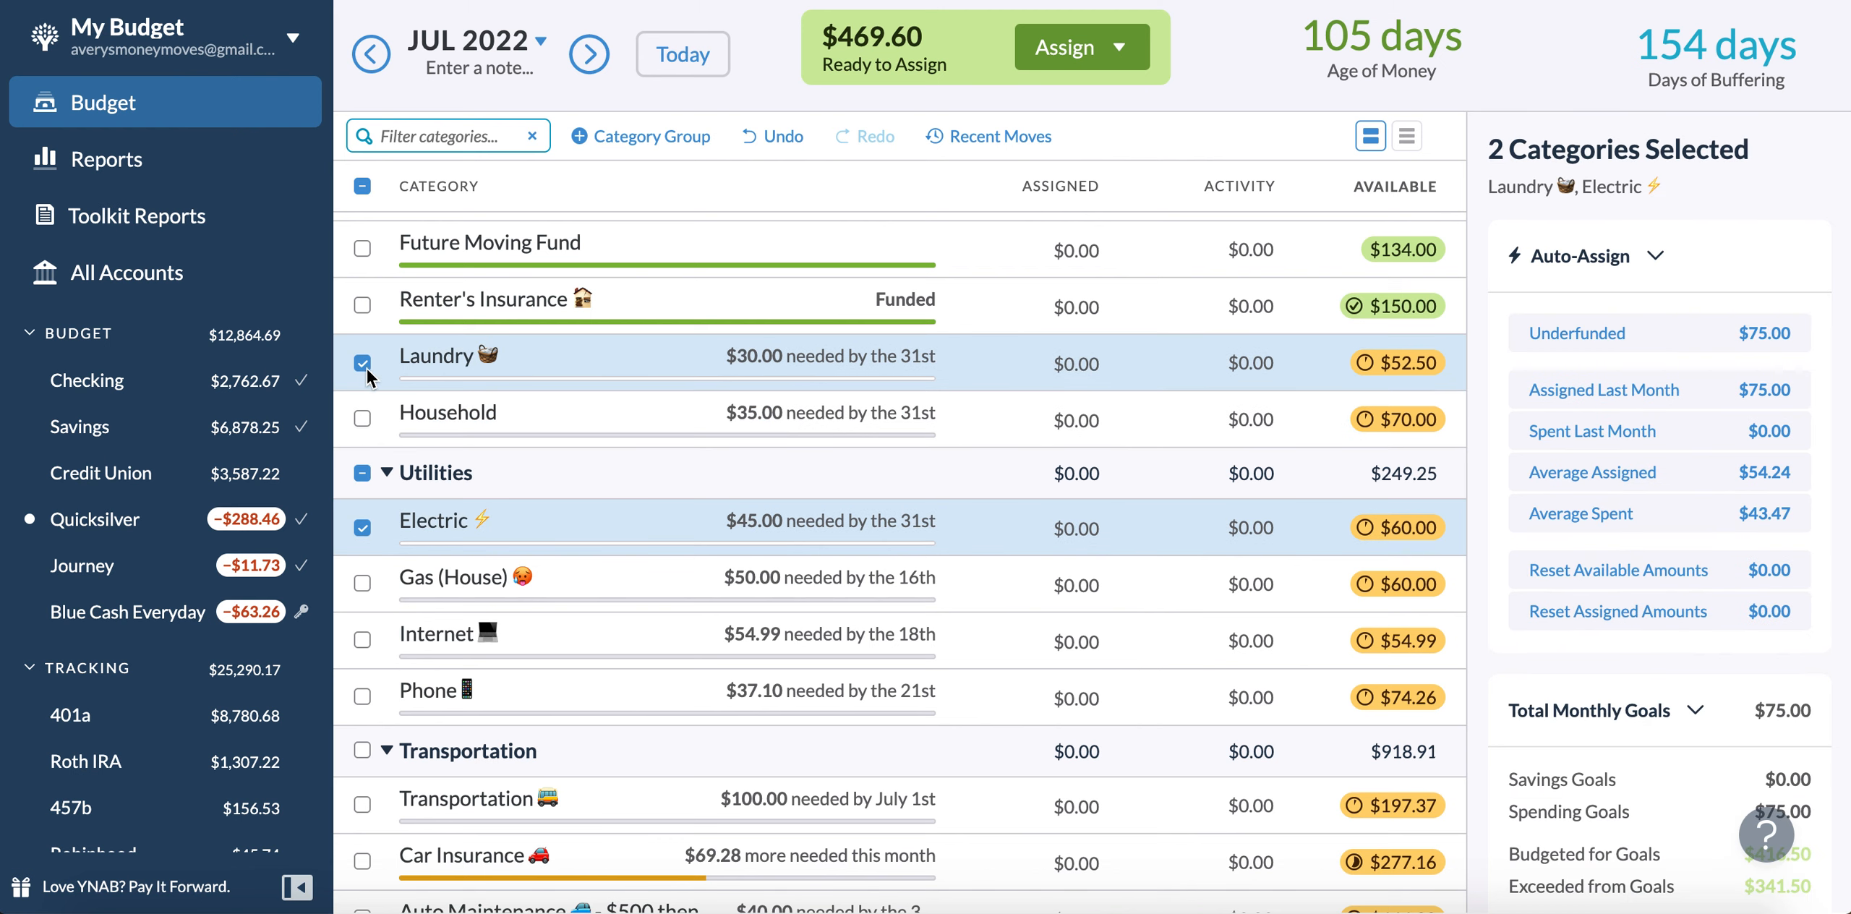
left_click(363, 419)
left_click(362, 583)
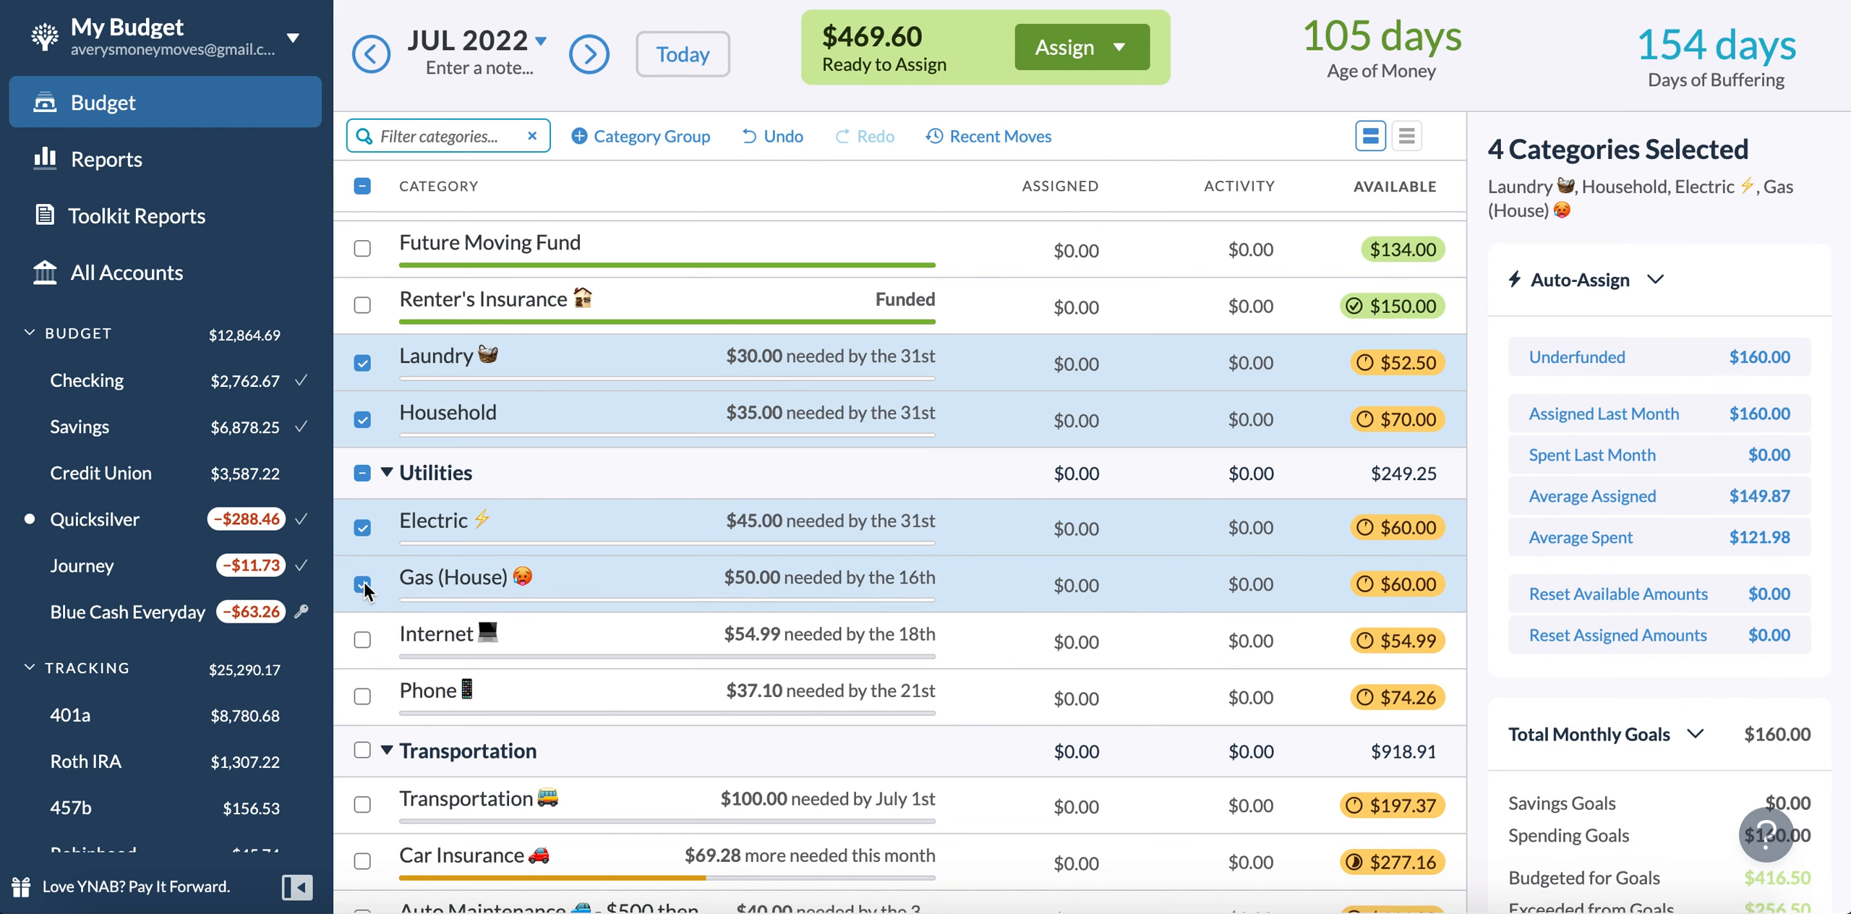
left_click(363, 641)
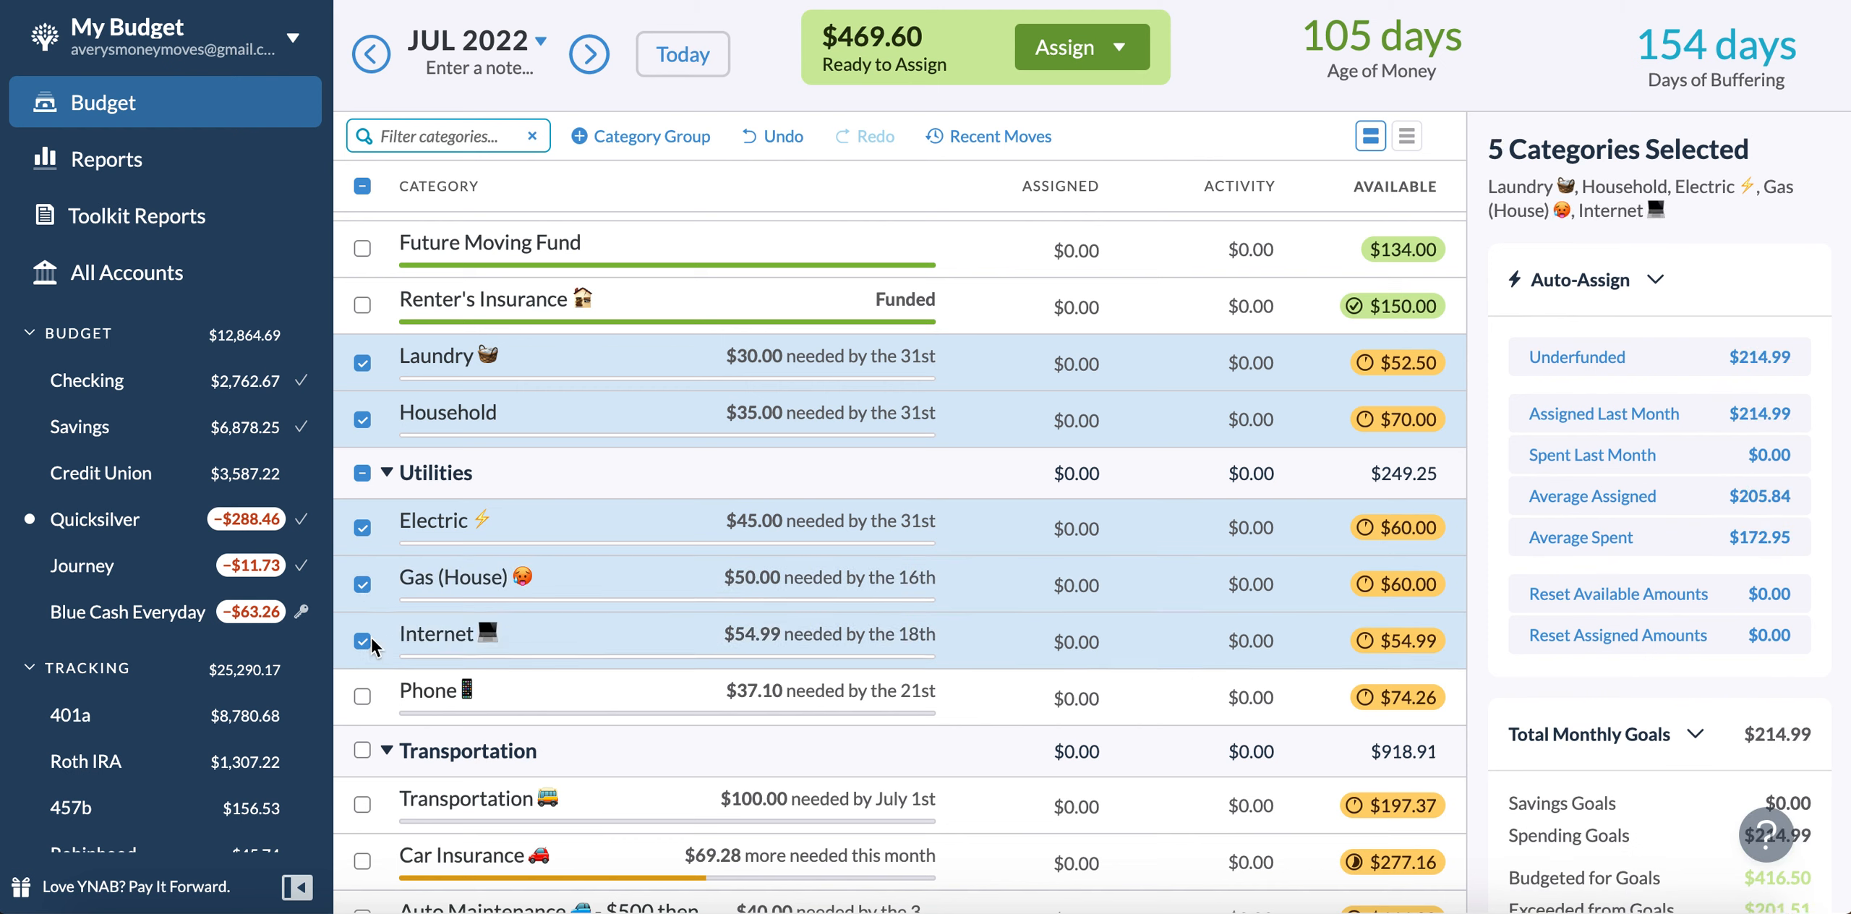
left_click(363, 696)
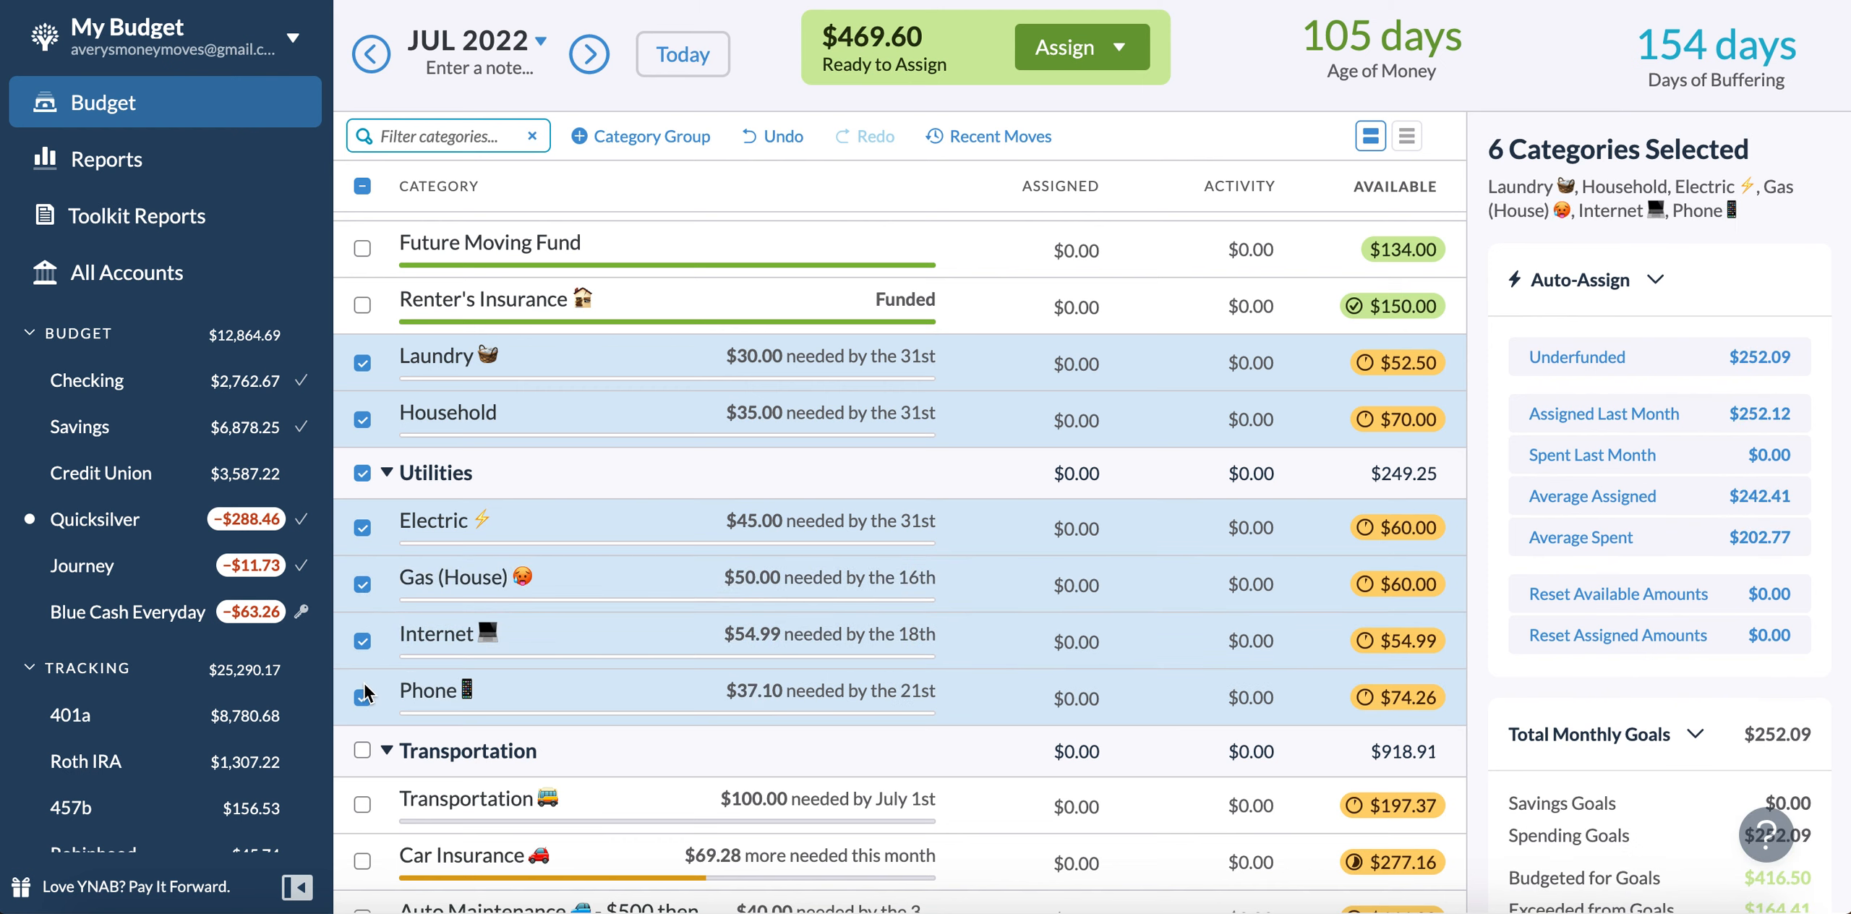
left_click(362, 804)
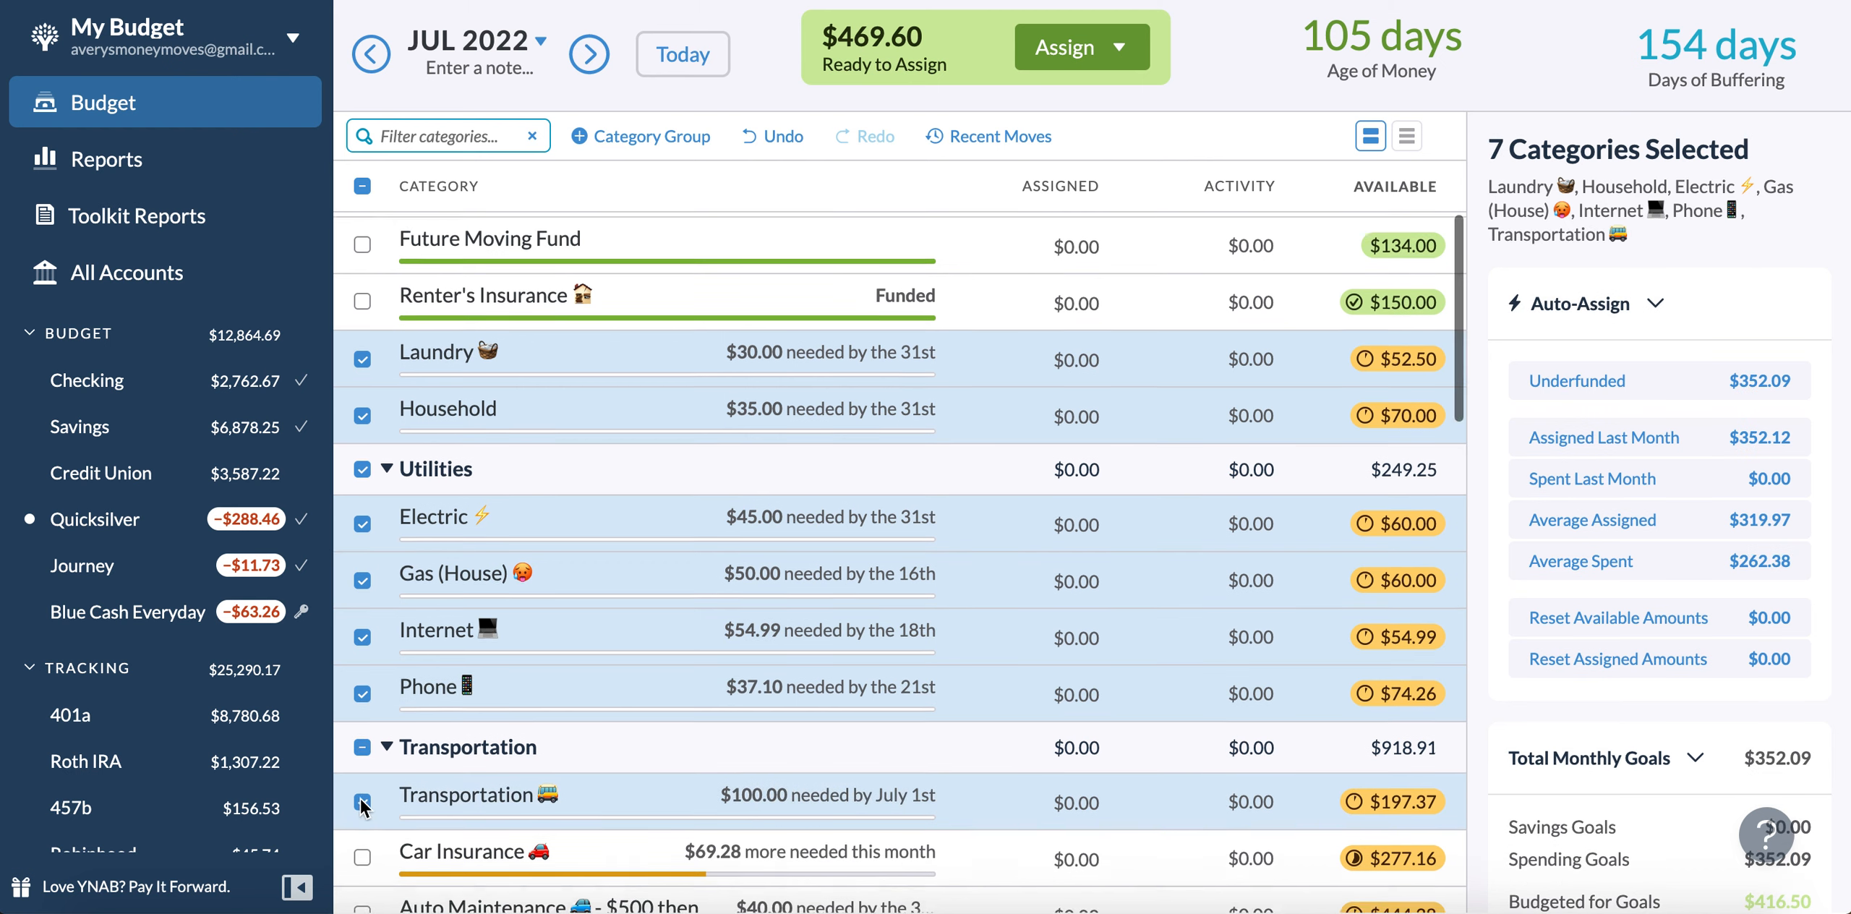
scroll(363, 804, "down", 2)
scroll(363, 804, "down", 2)
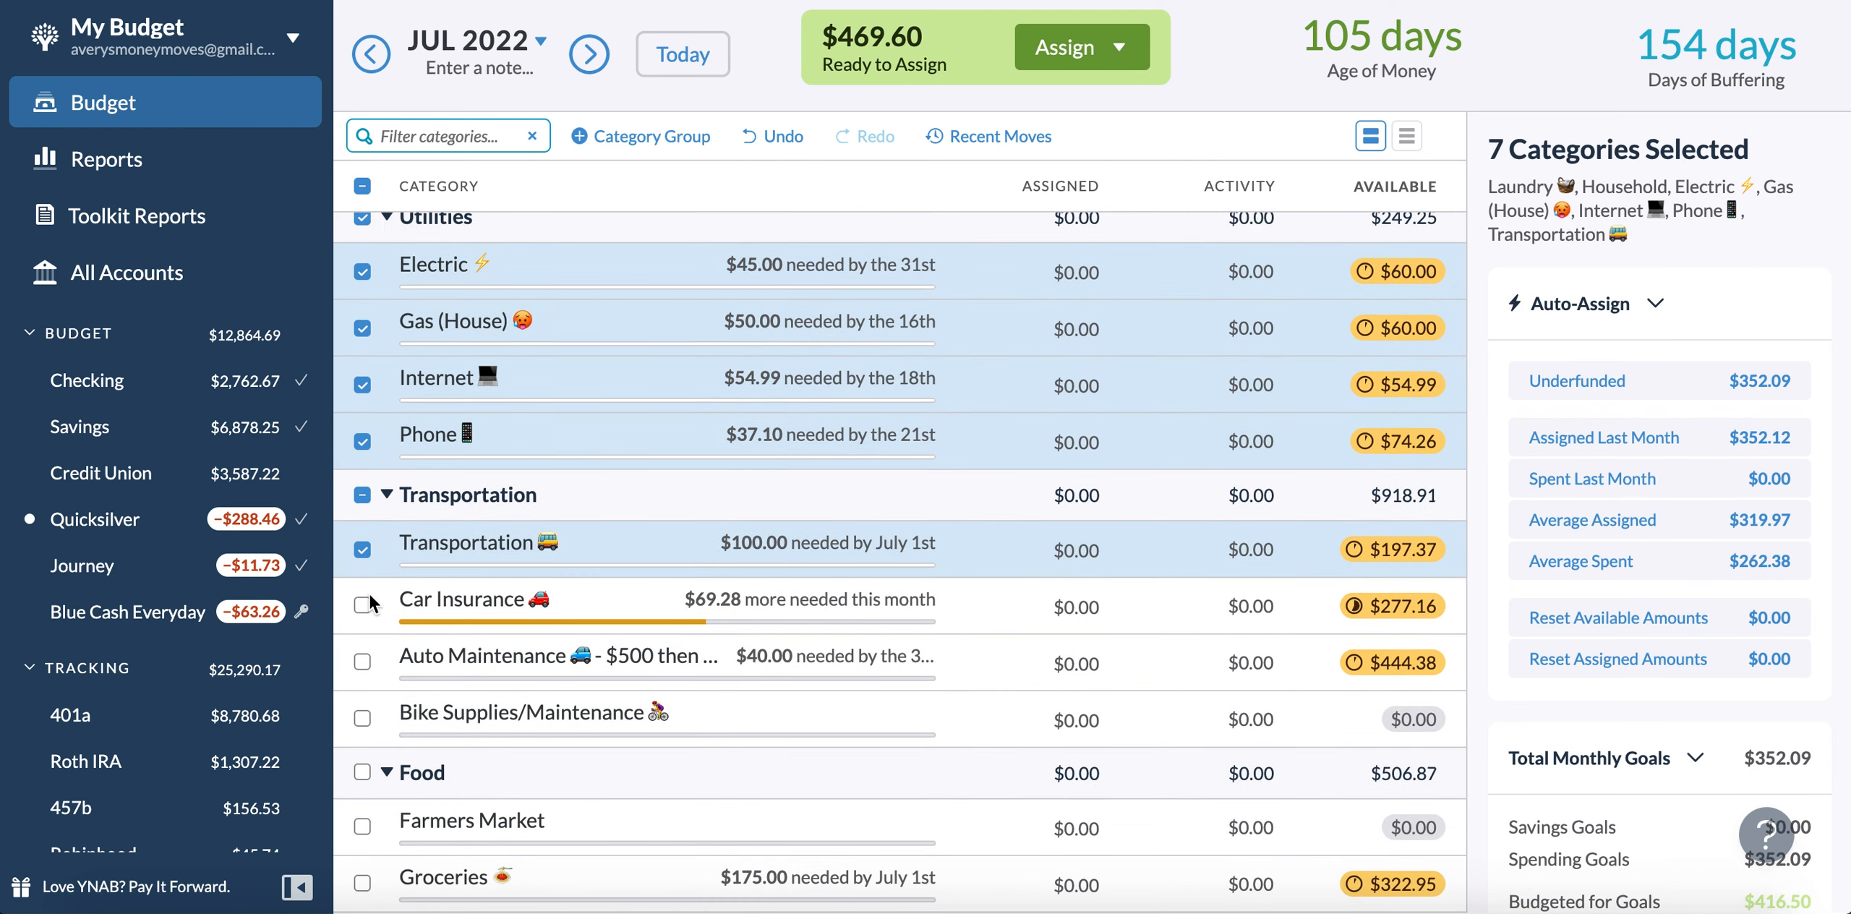
left_click(363, 606)
scroll(370, 619, "down", 2)
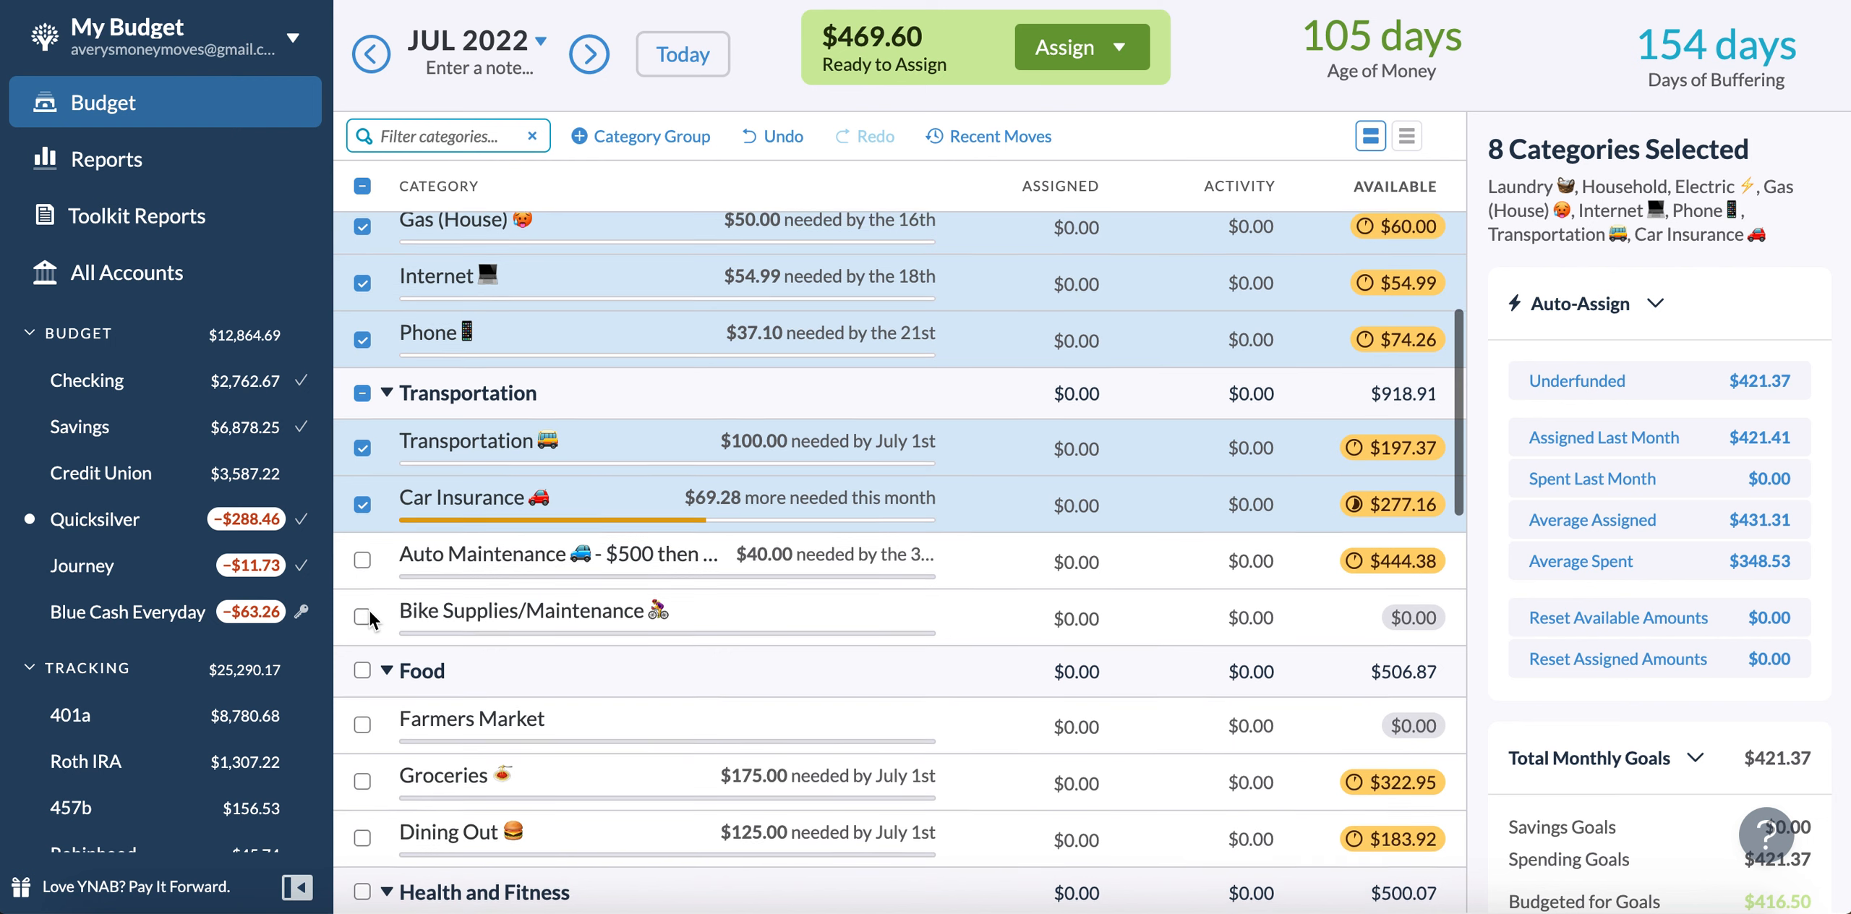
left_click(363, 561)
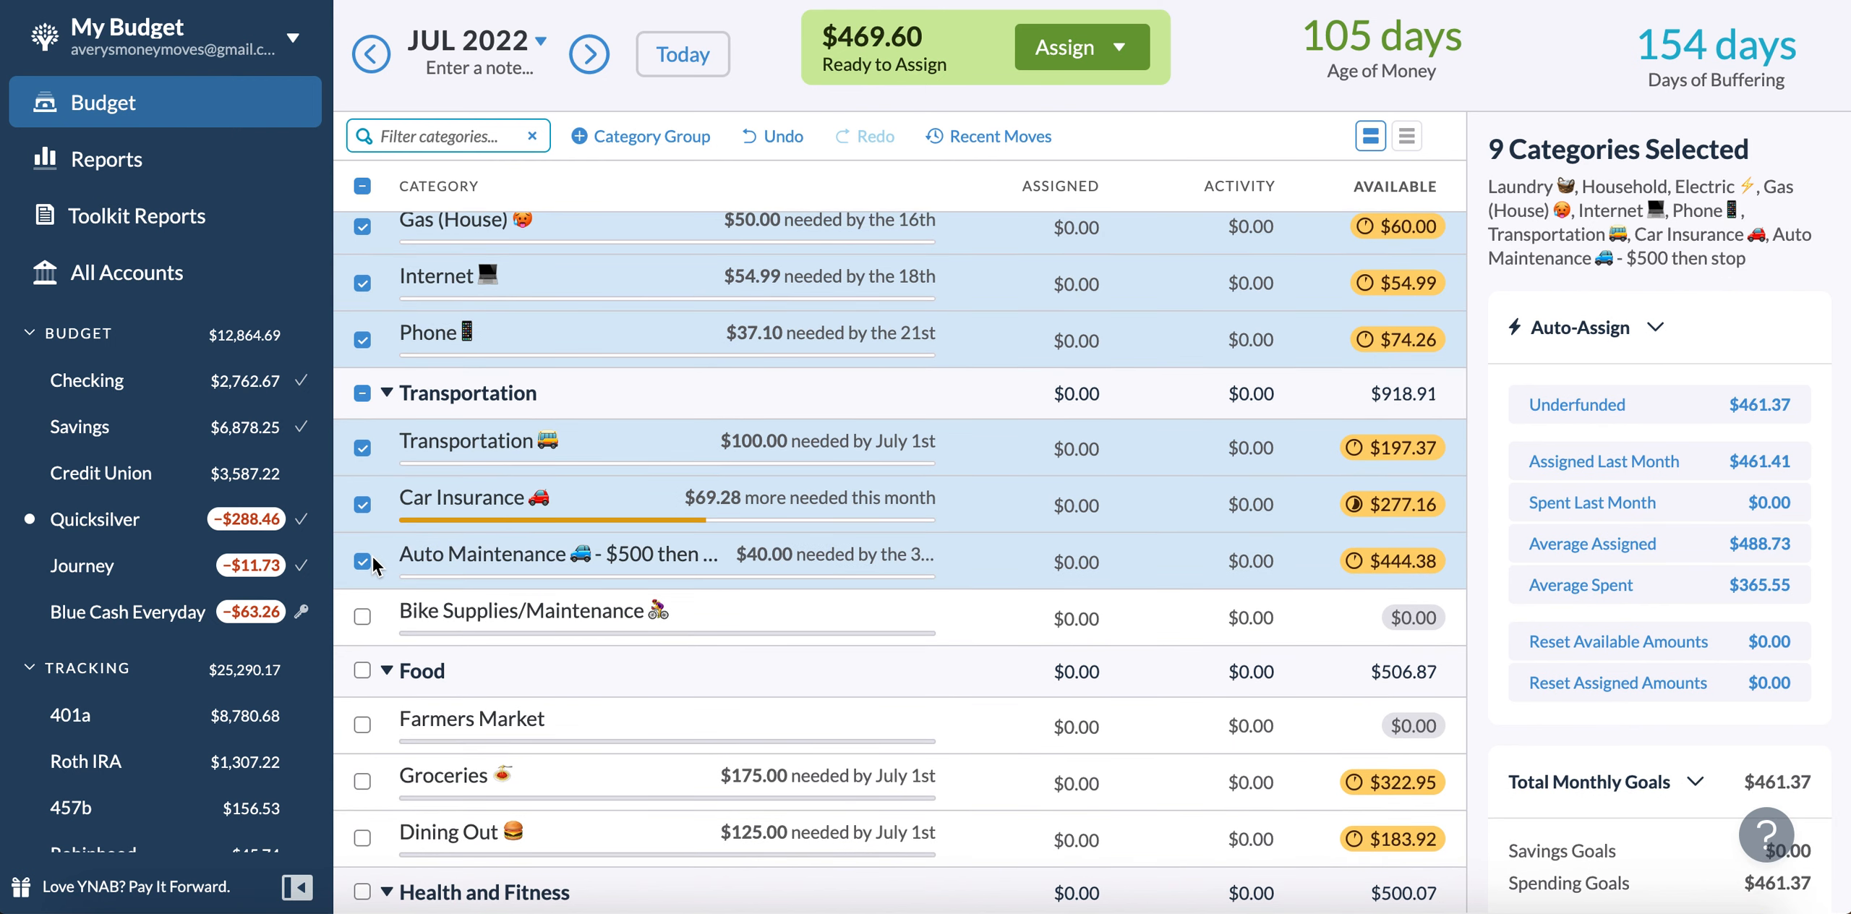
left_click(1661, 423)
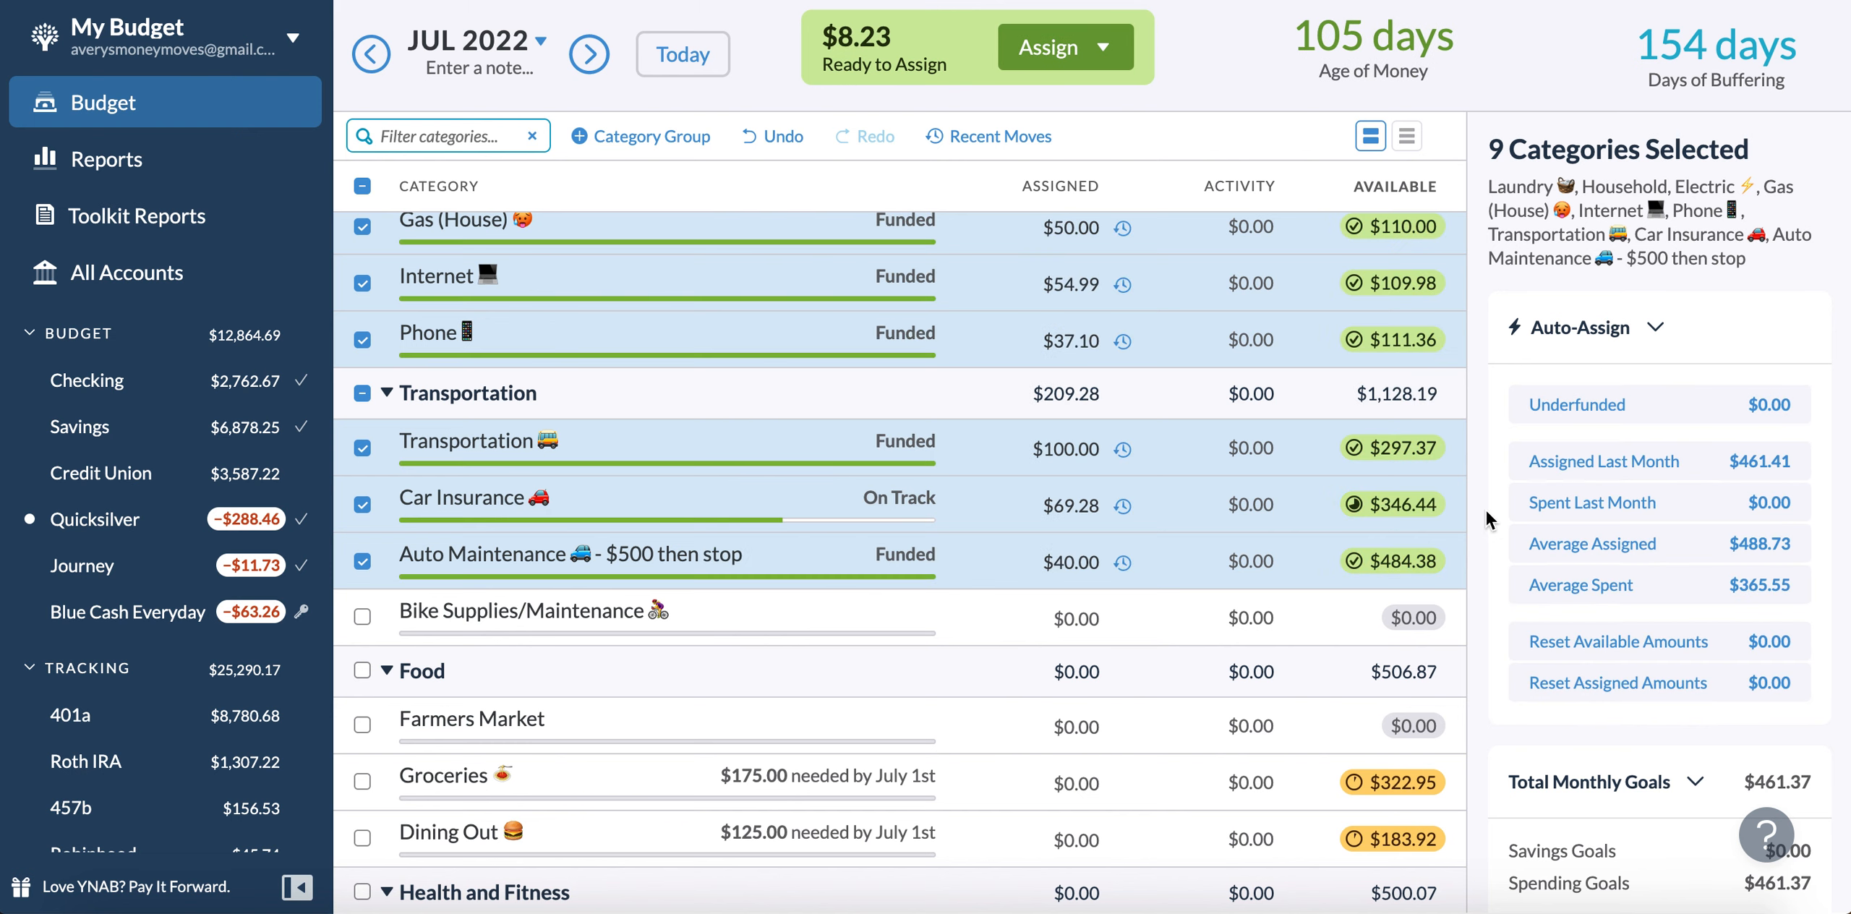
- Review the July assignments in the Housing and Utilities groups and clear the category selection
scroll(1092, 556, "up", 10)
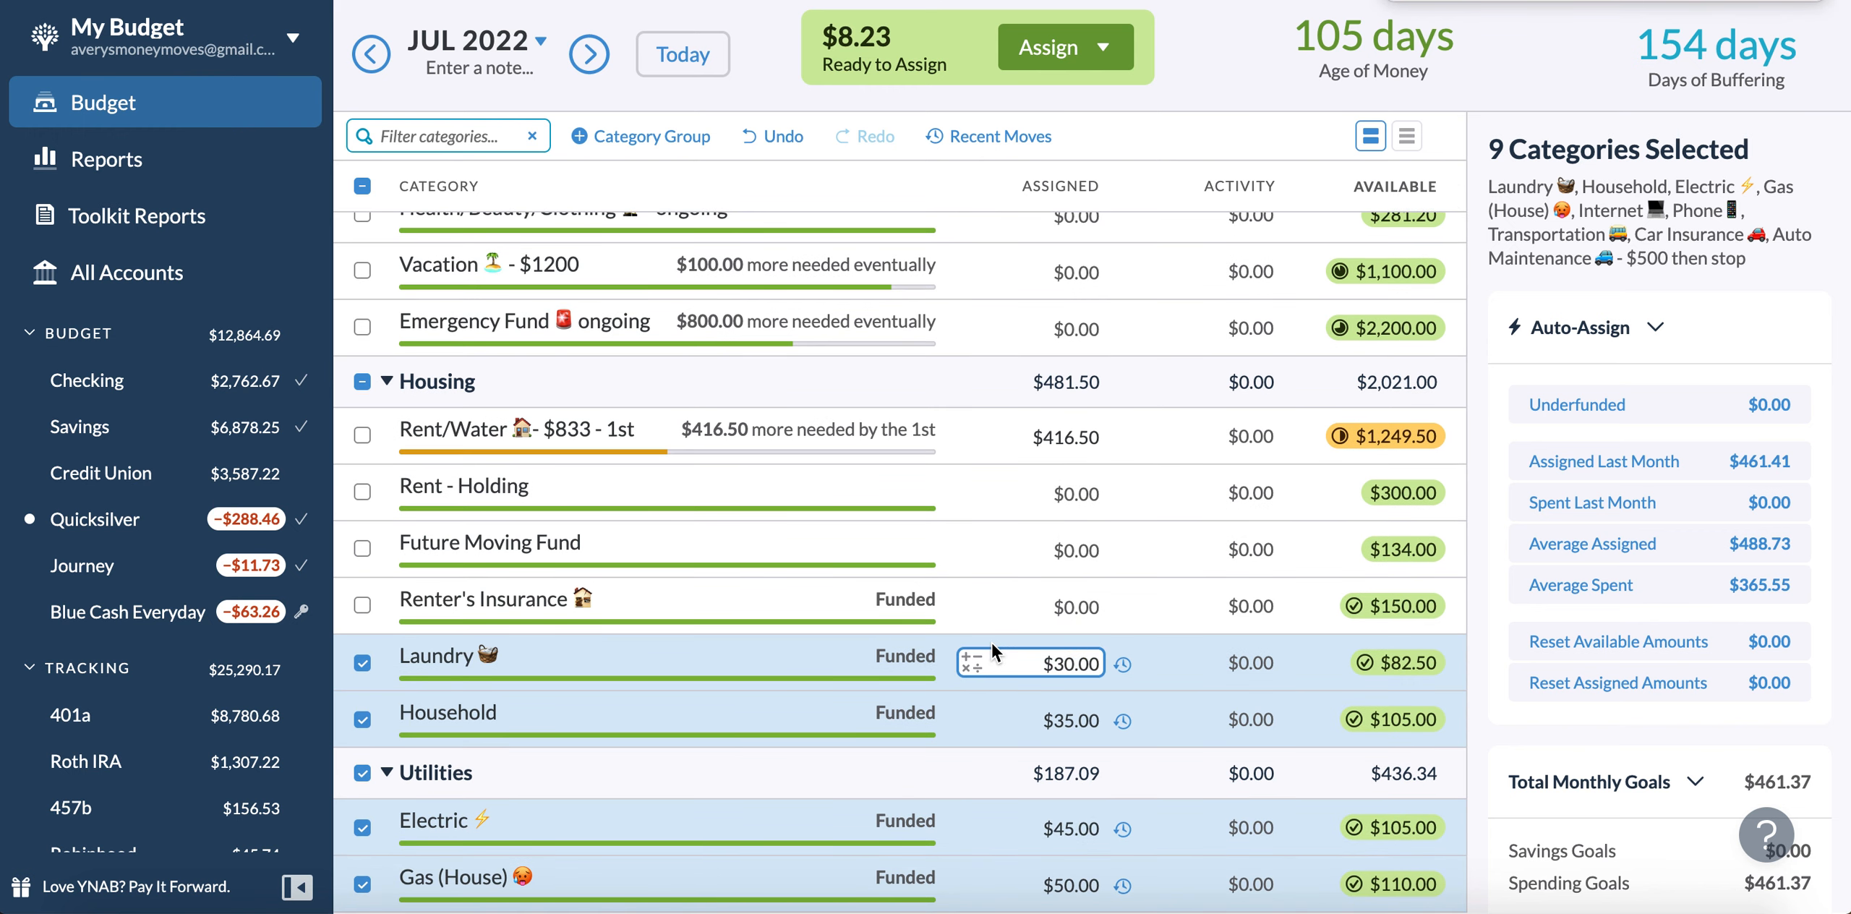
scroll(992, 651, "up", 1)
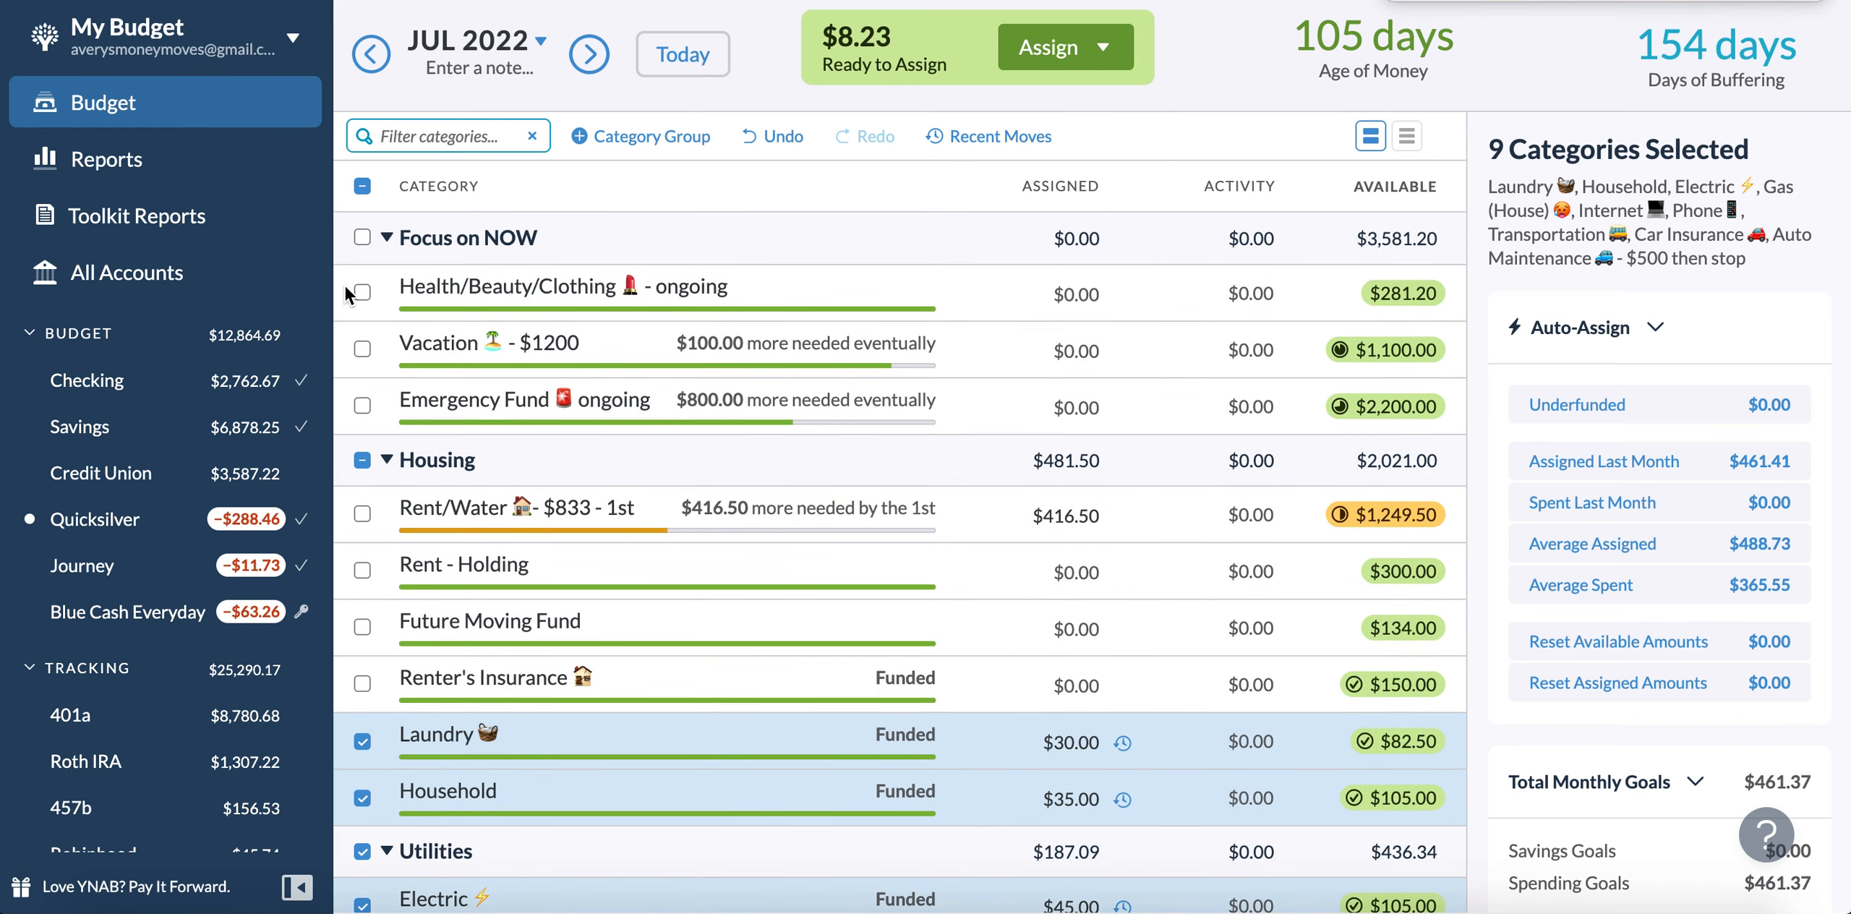
left_click(362, 188)
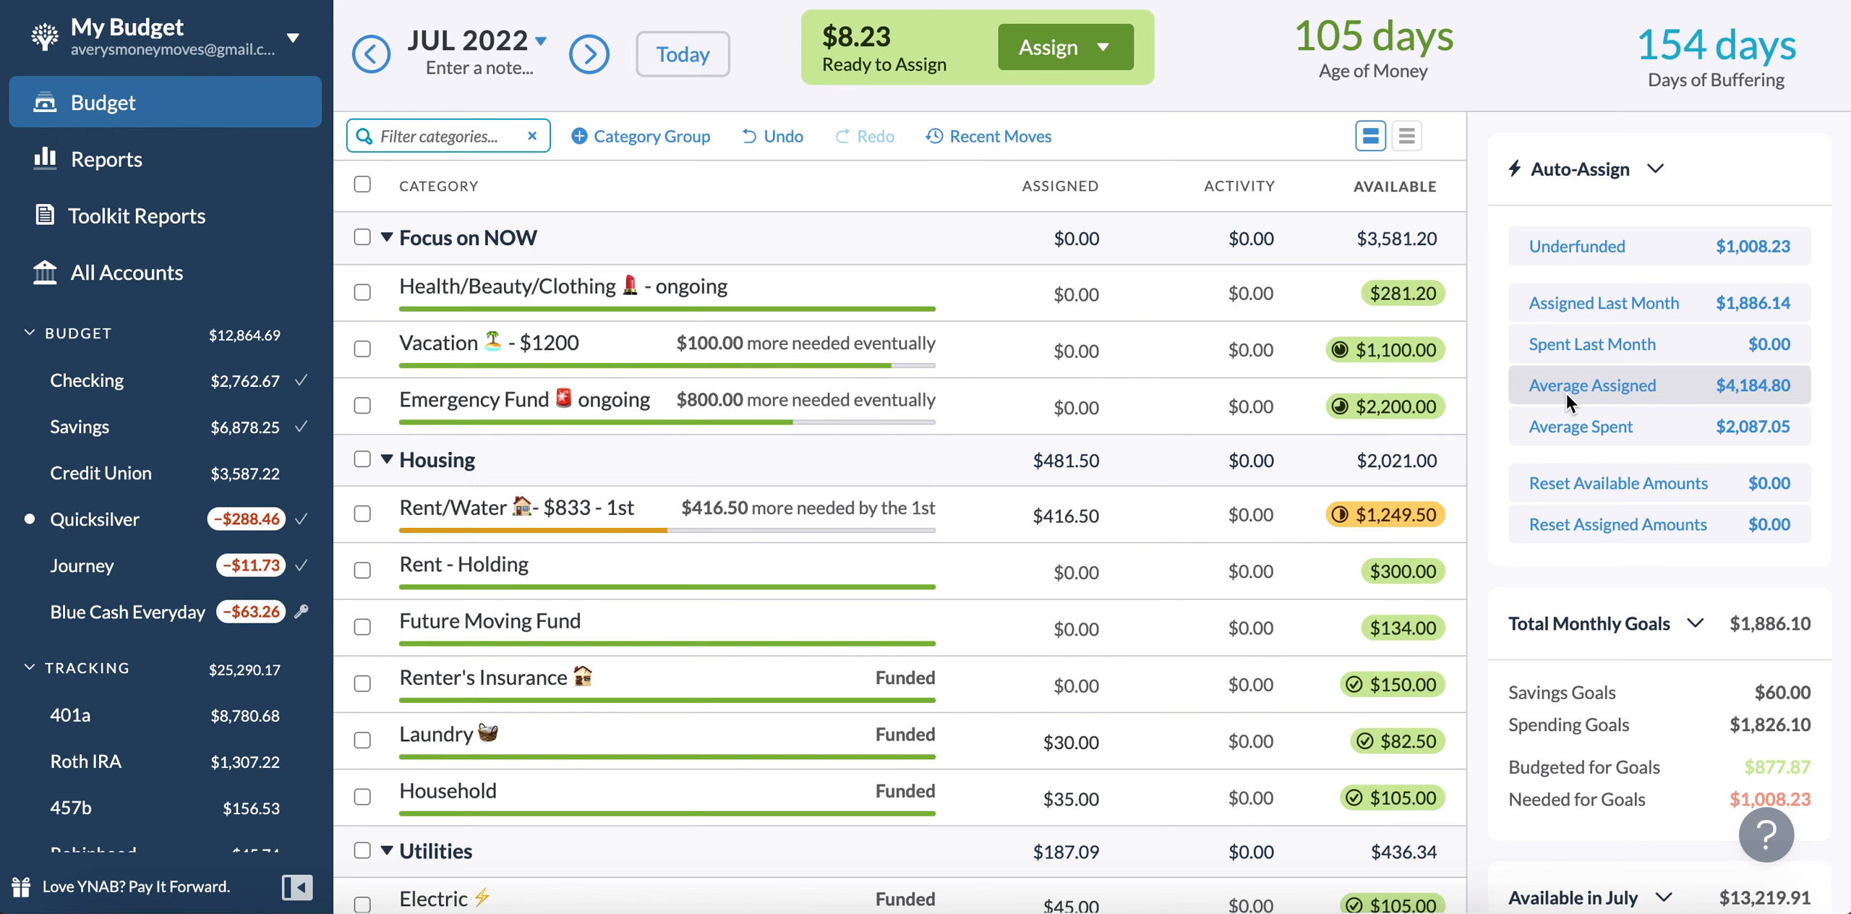
- Assign $8.23 to the Medical category under Health and Fitness in July 2022 and clear the selection
scroll(1568, 401, "down", 3)
scroll(742, 747, "down", 14)
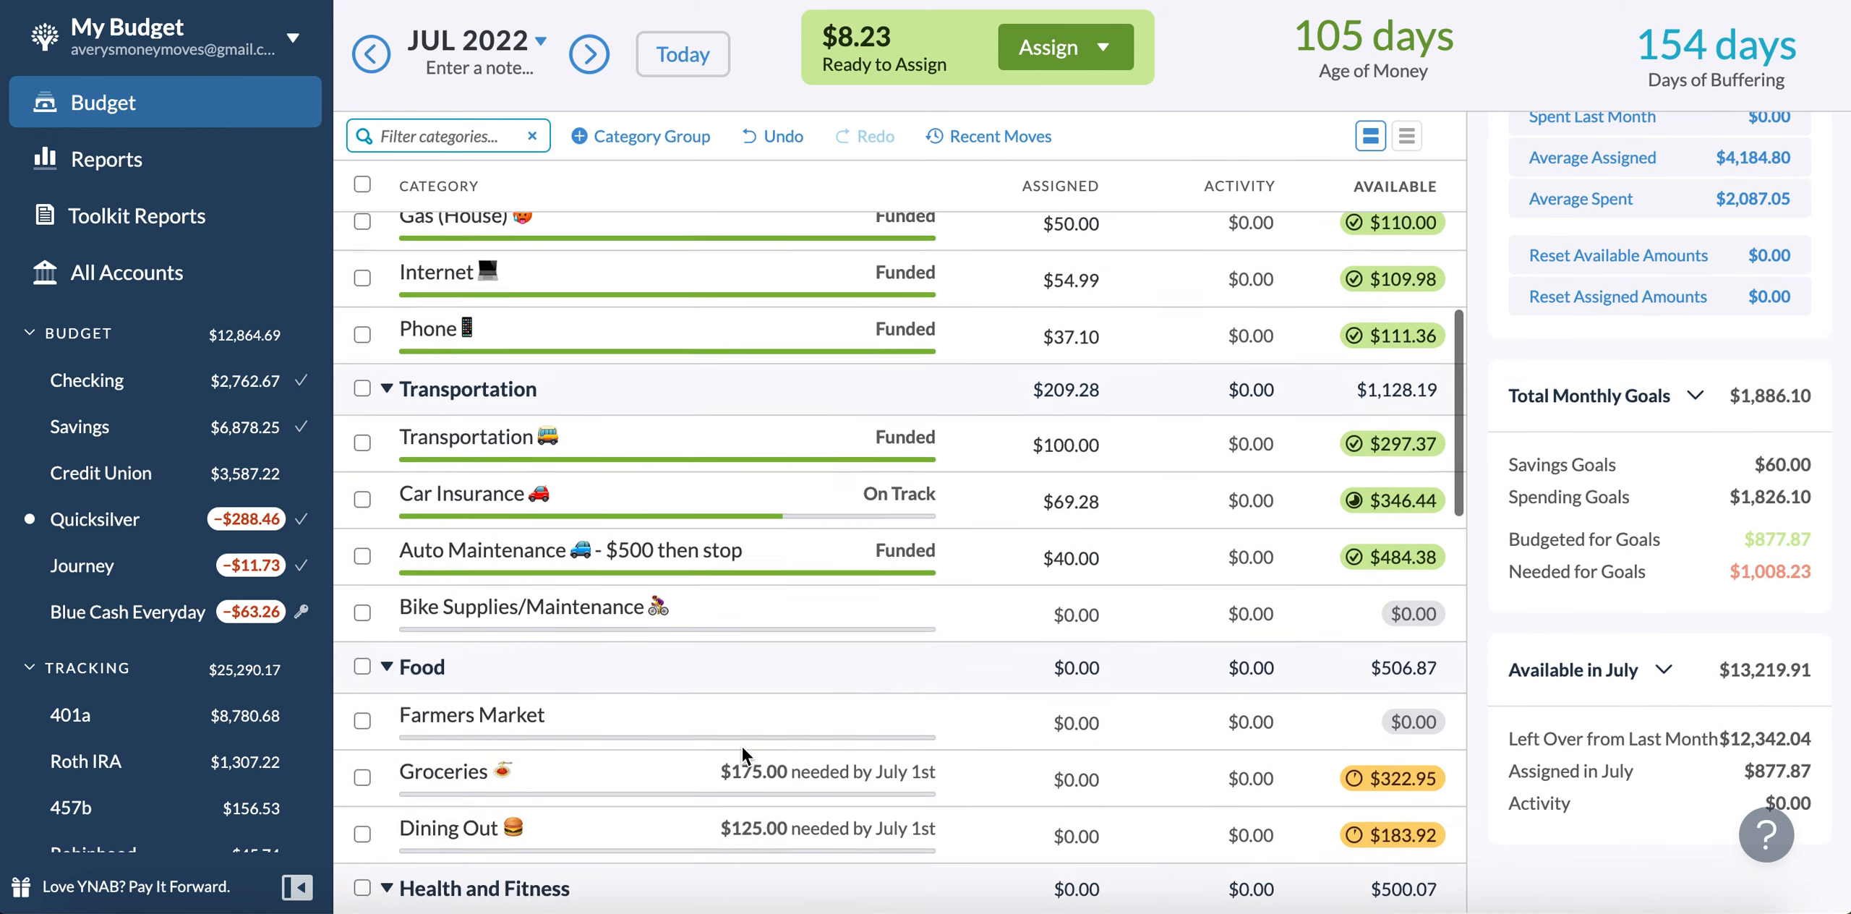
scroll(742, 746, "down", 1)
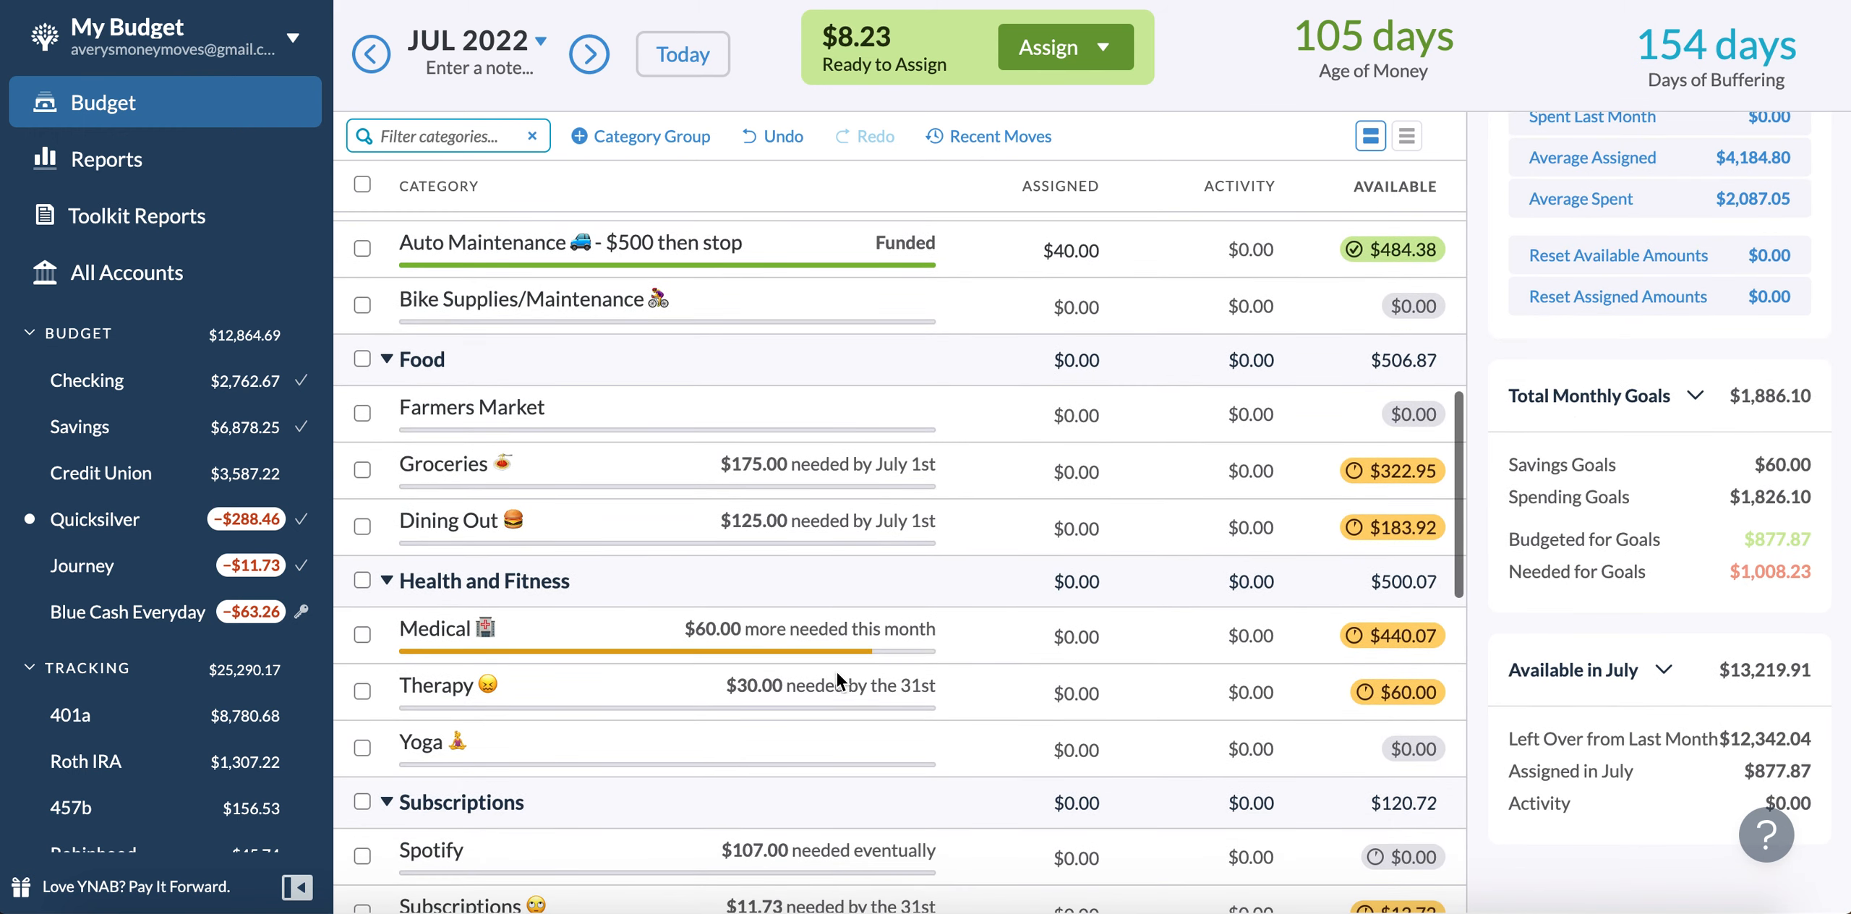
left_click(1077, 415)
left_click(1084, 472)
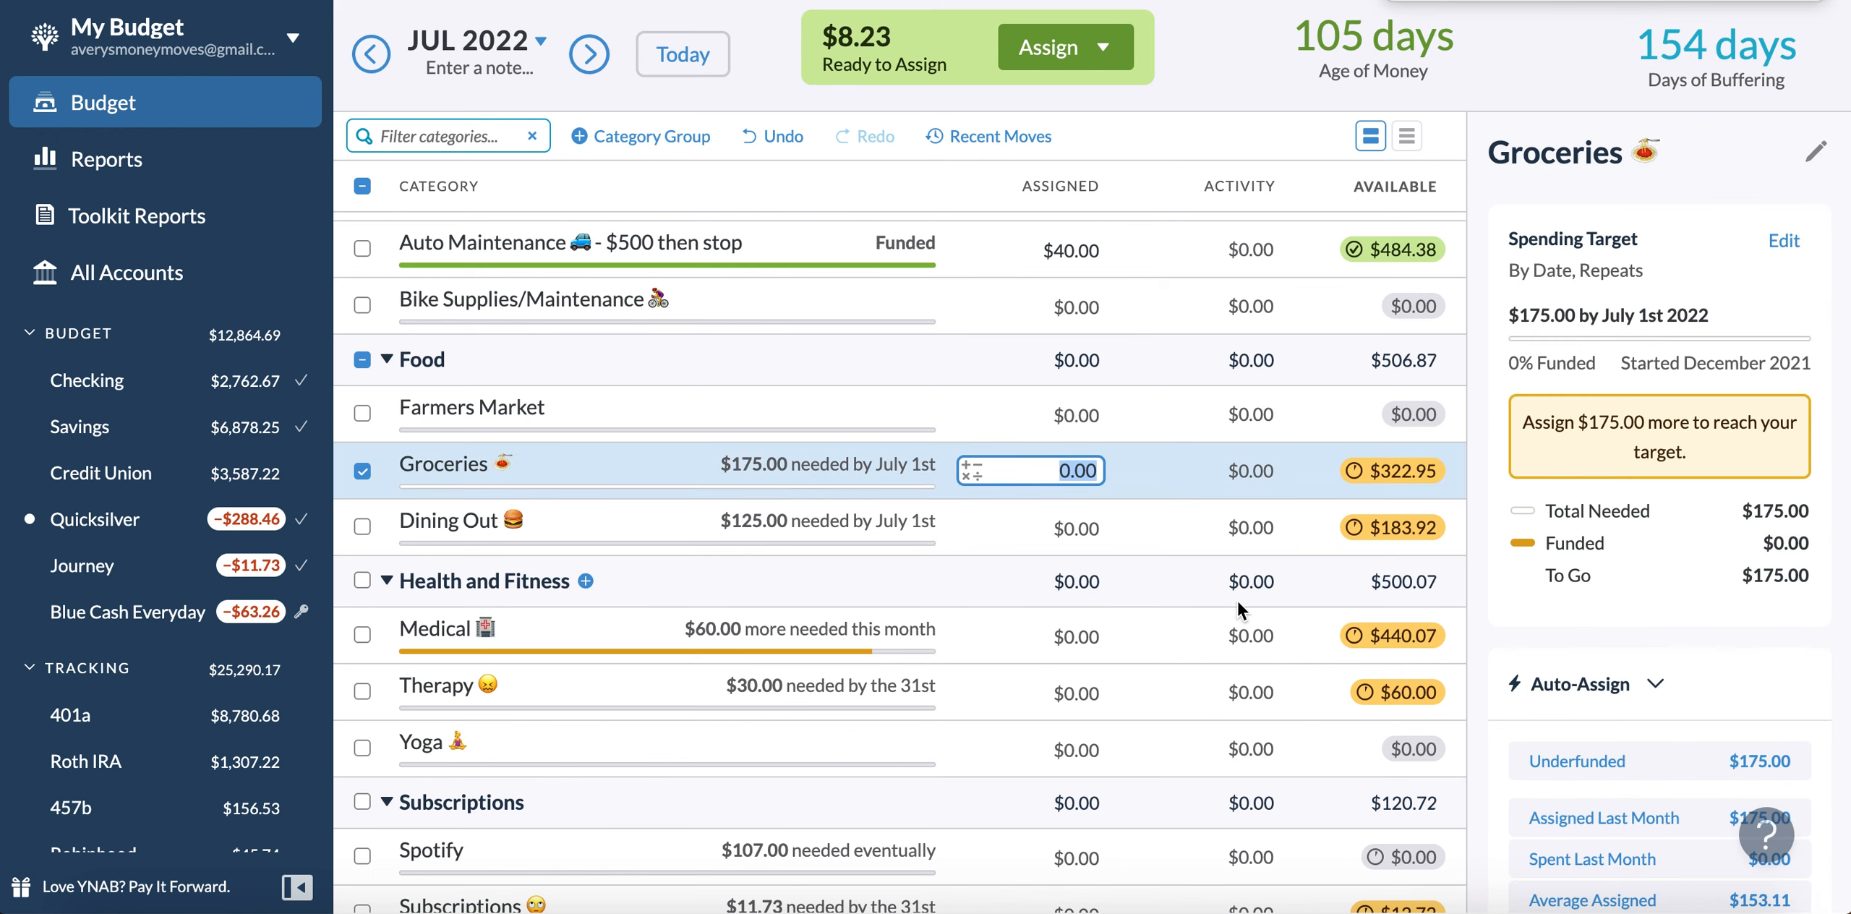
left_click(1096, 632)
type("8.23")
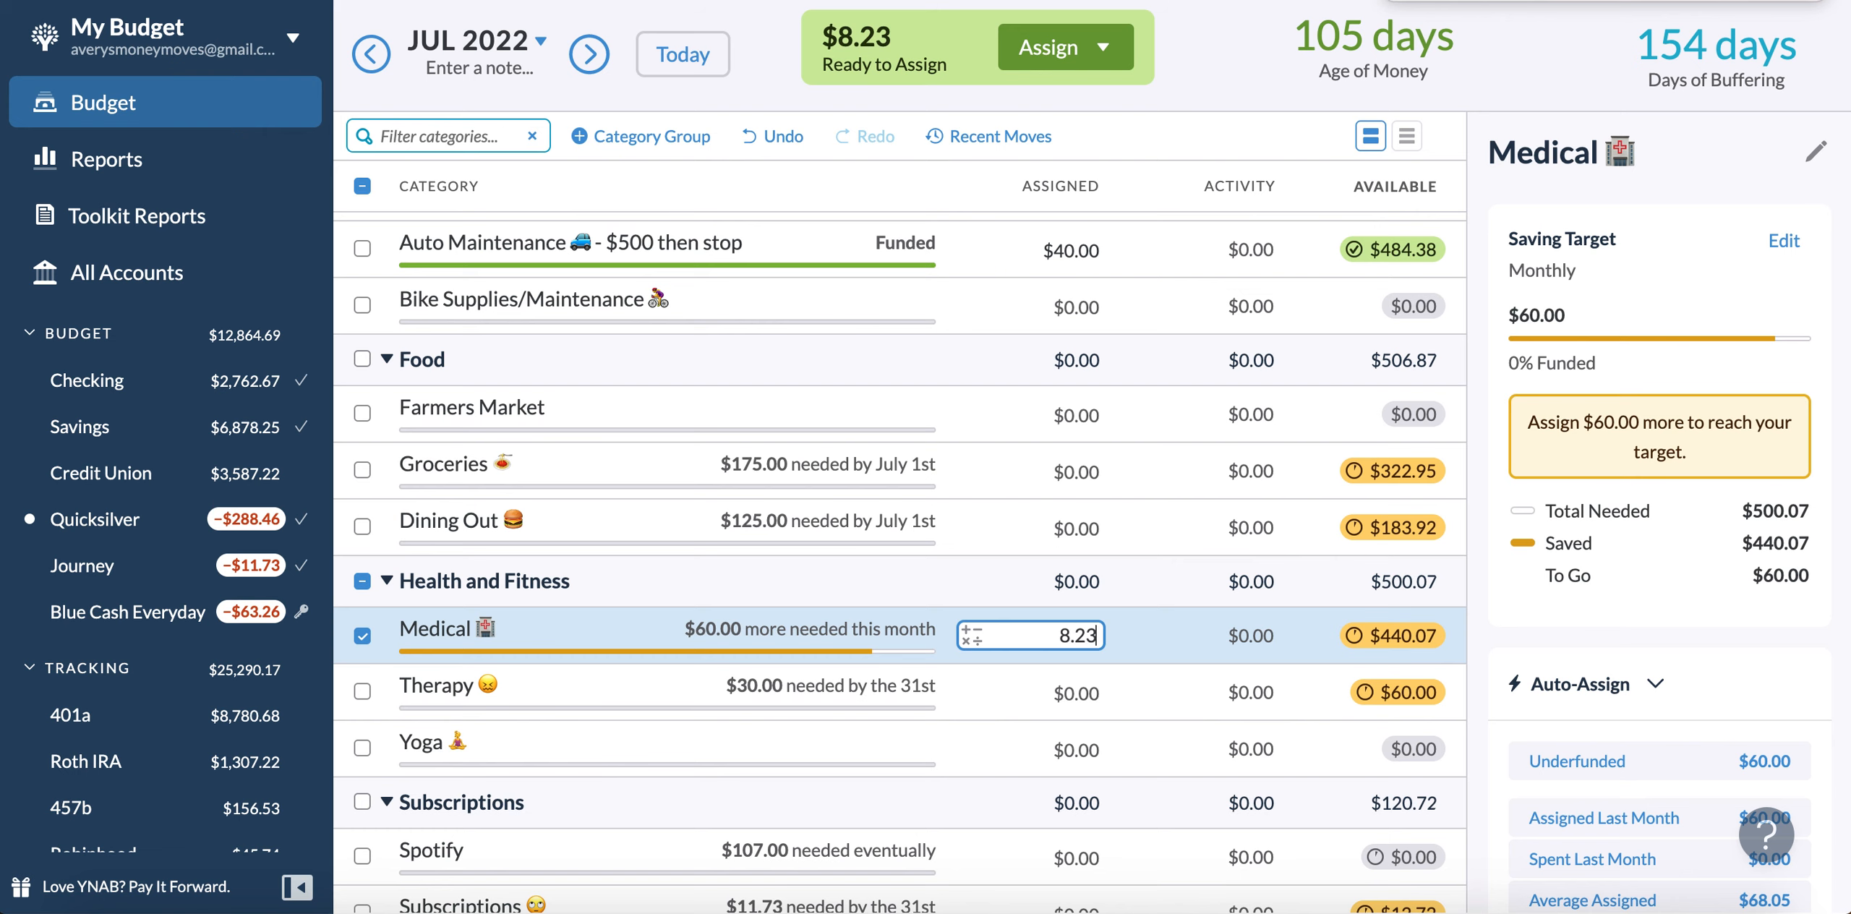
key("Return")
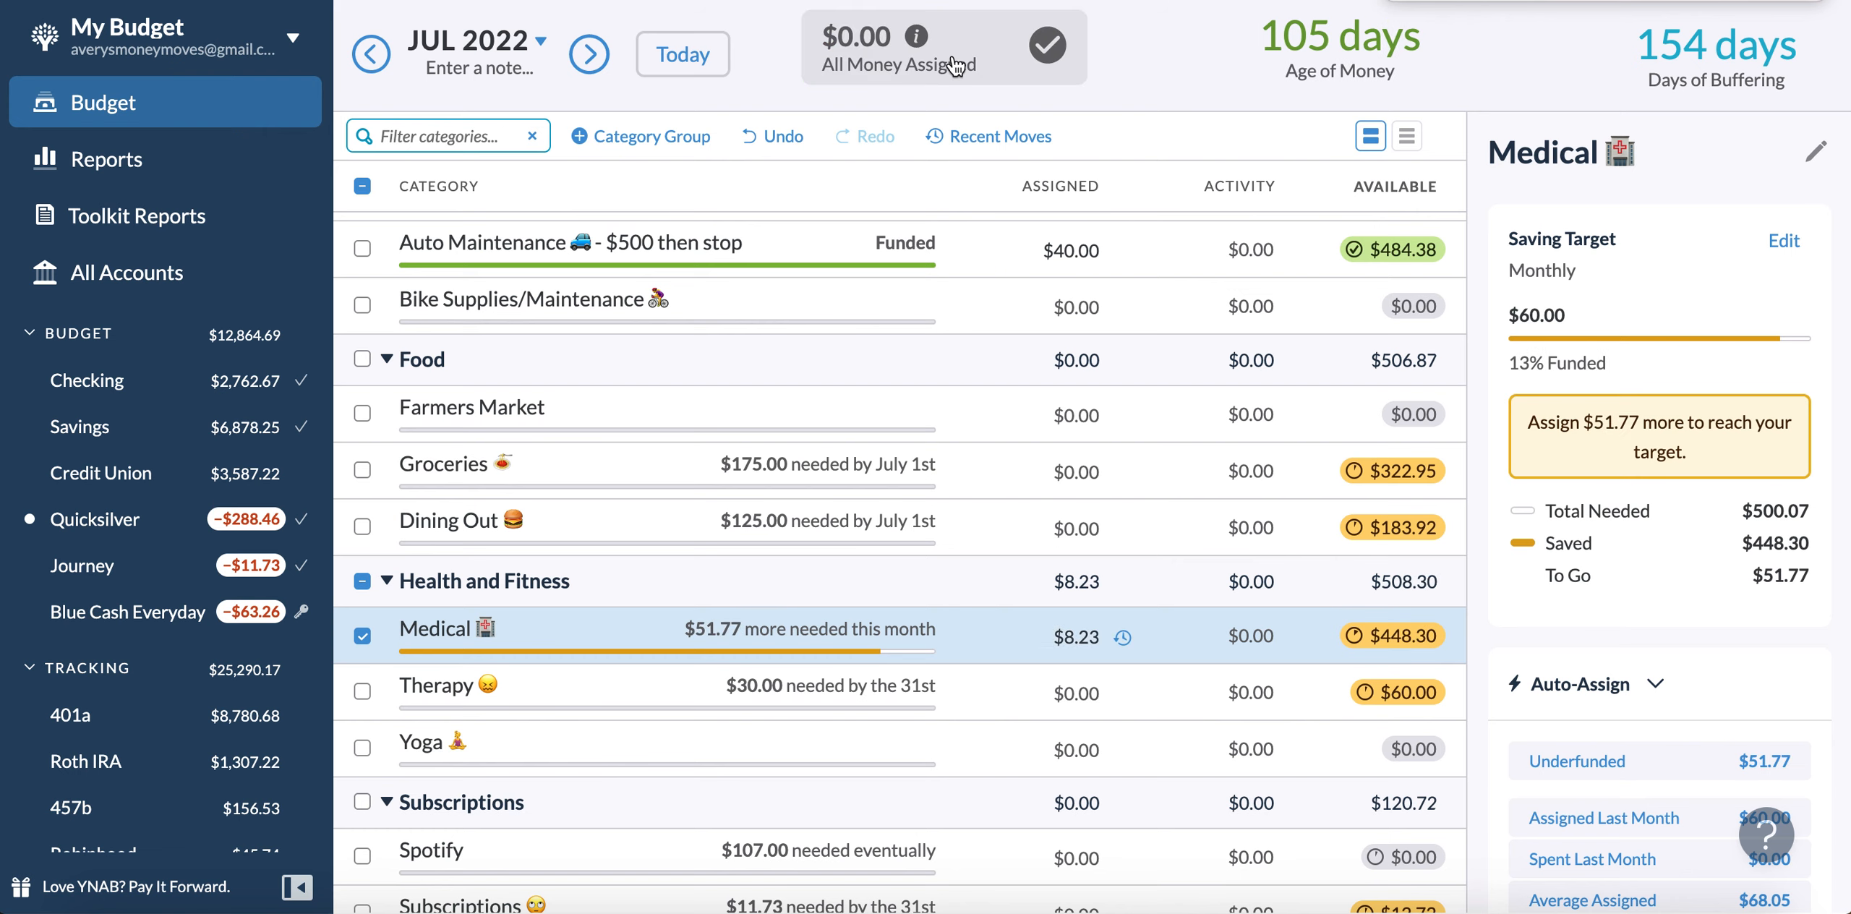
left_click(362, 187)
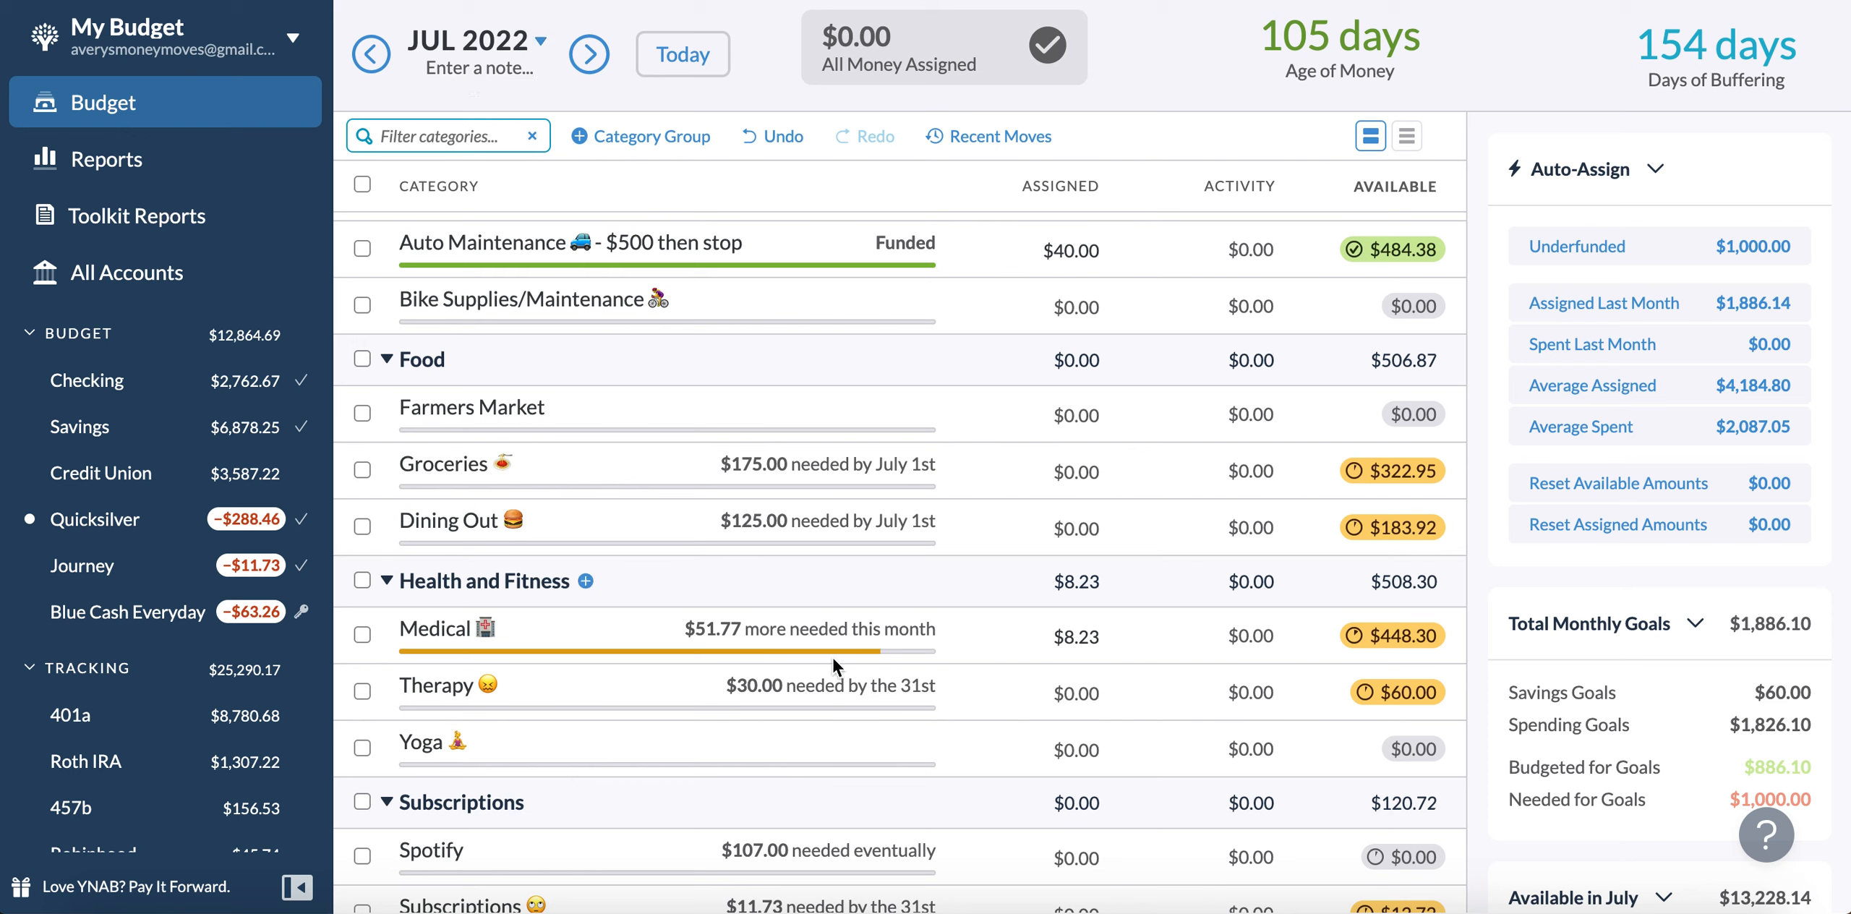
scroll(838, 668, "down", 1)
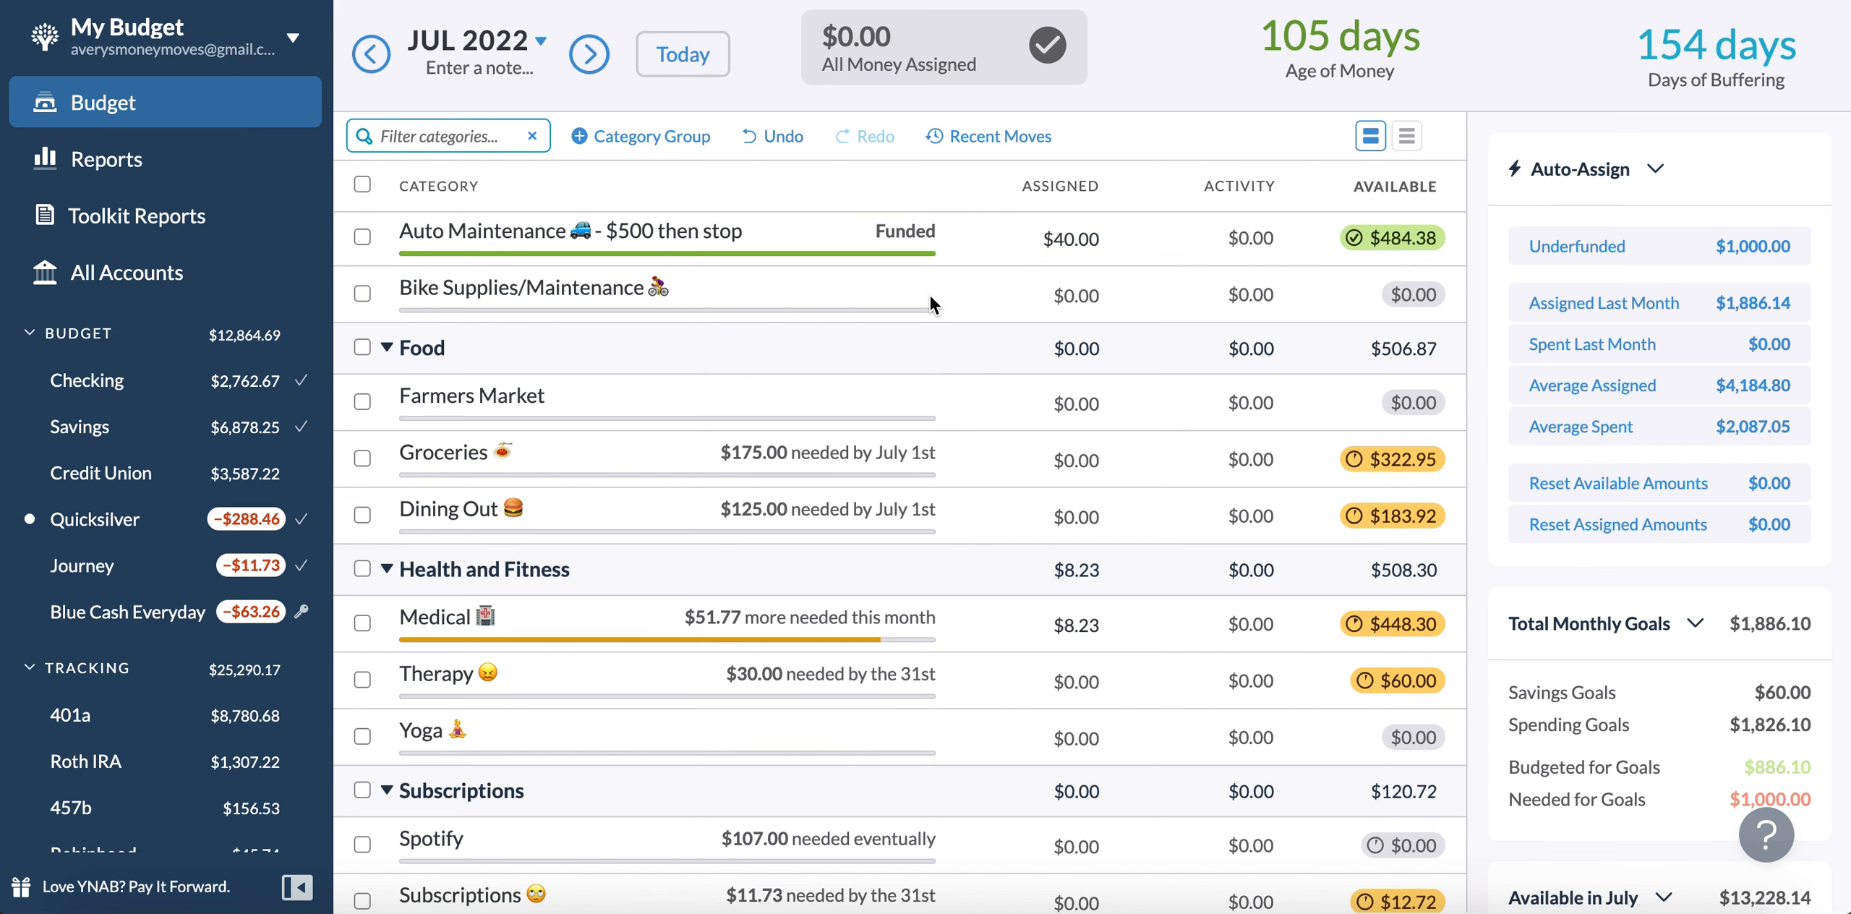
scroll(932, 304, "up", 12)
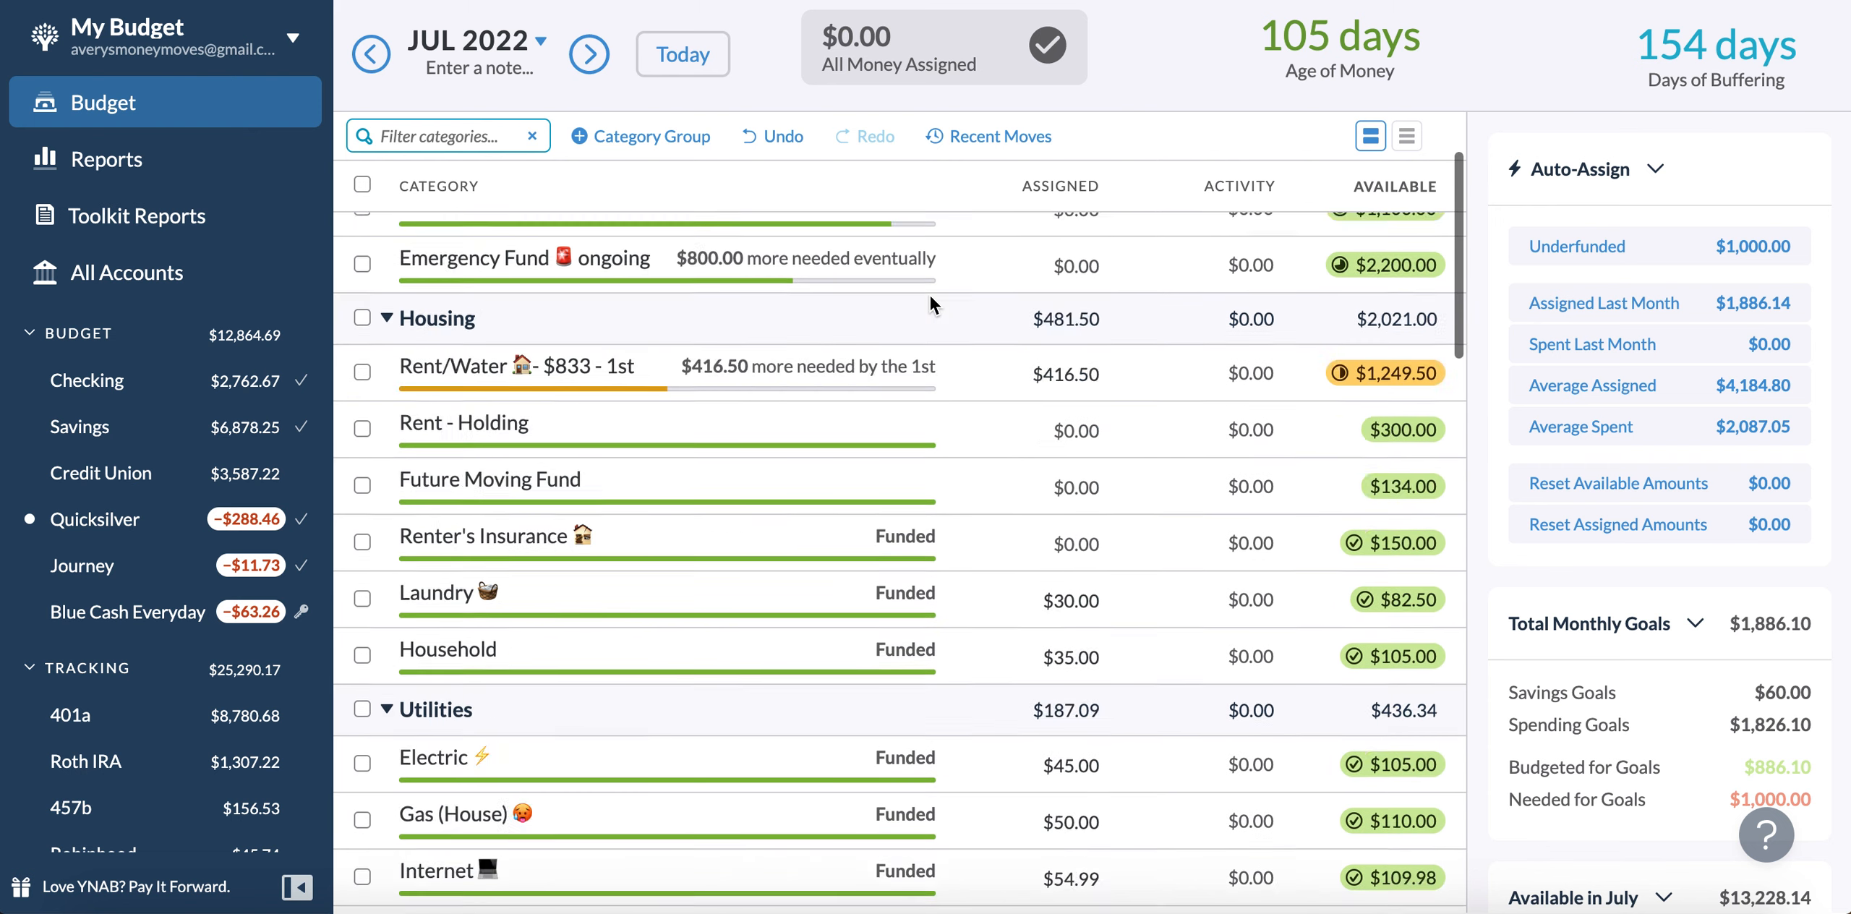